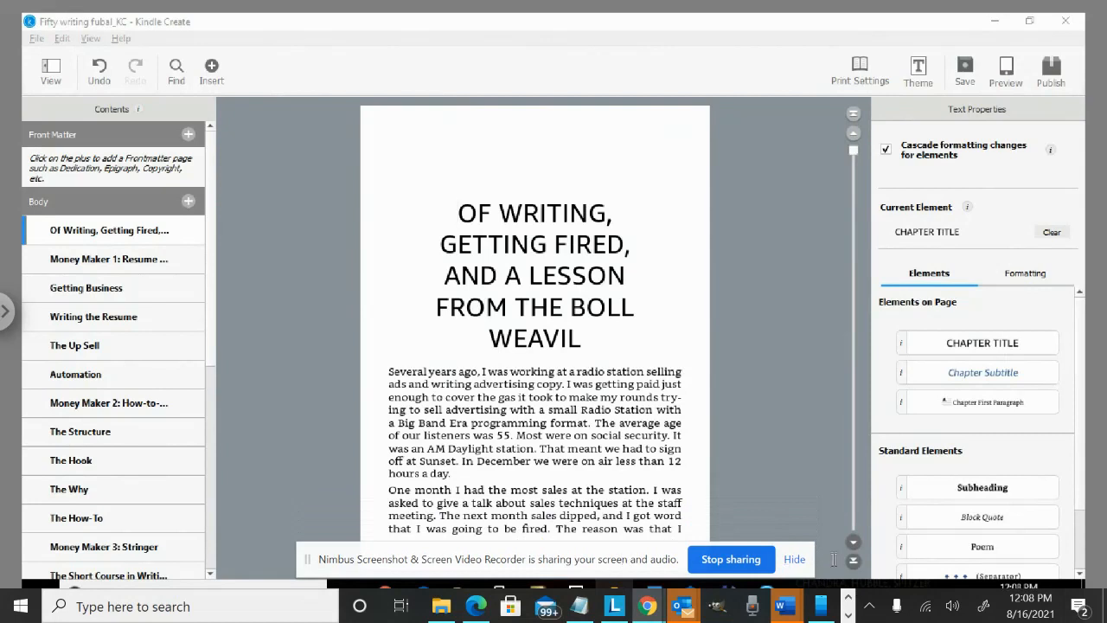
left_click(788, 561)
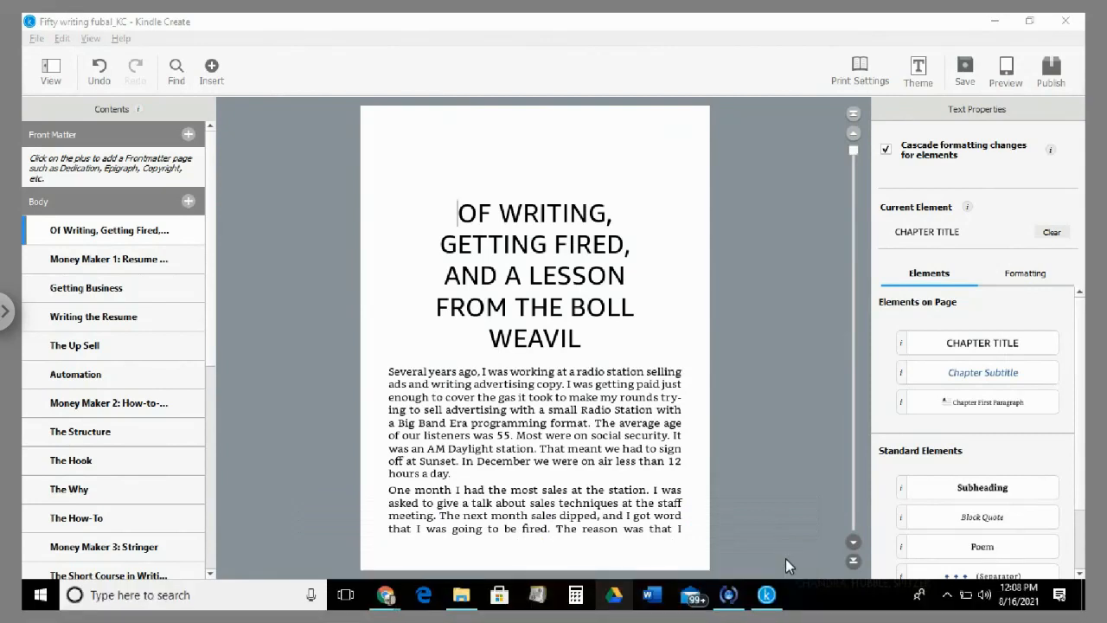
right_click(614, 595)
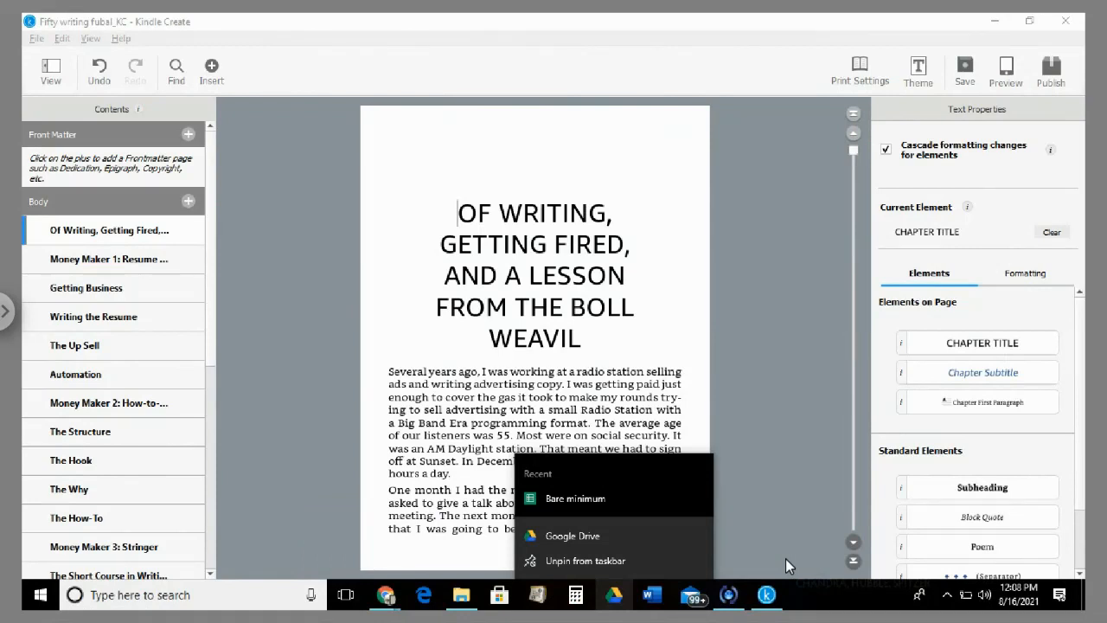
left_click(787, 467)
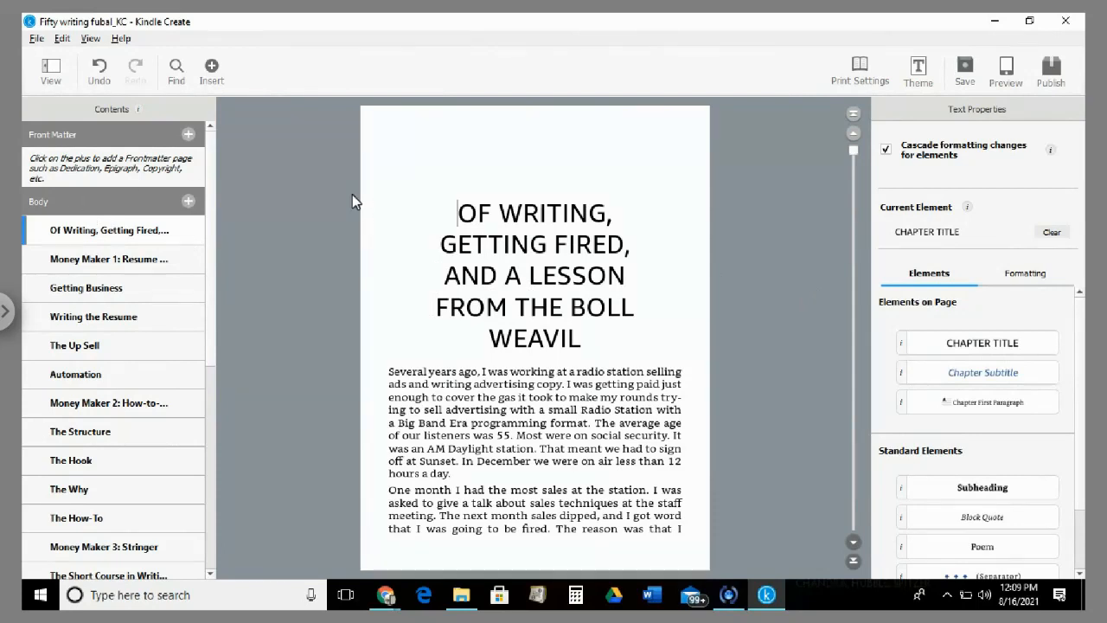
Step: Start a Title Page in the front matter and enter the book title "Turn Words into Cash"
left_click(189, 135)
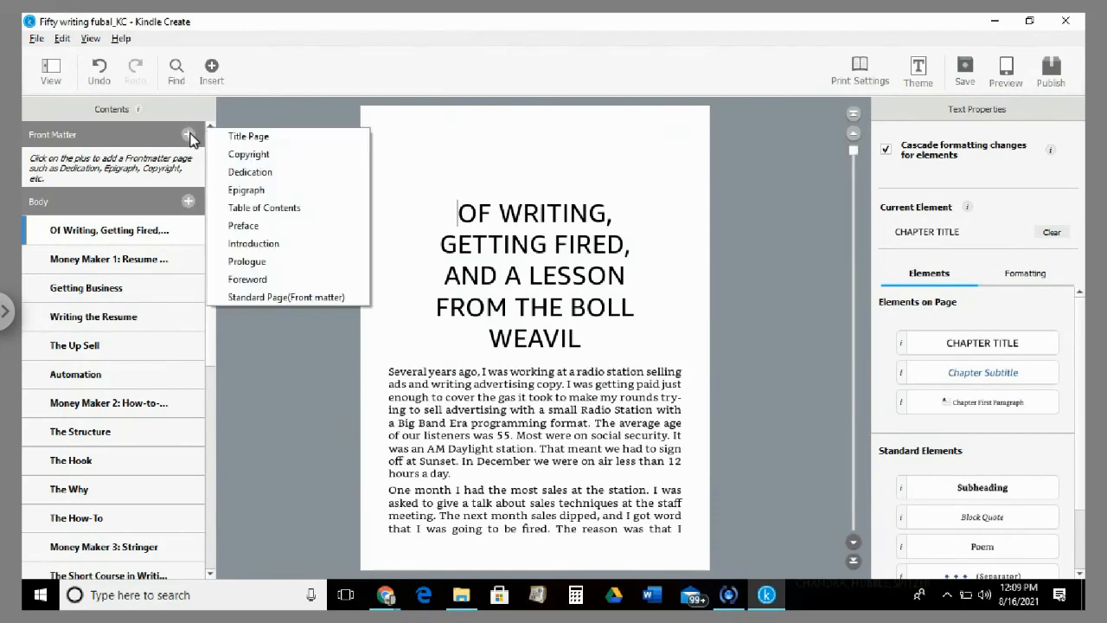
left_click(259, 136)
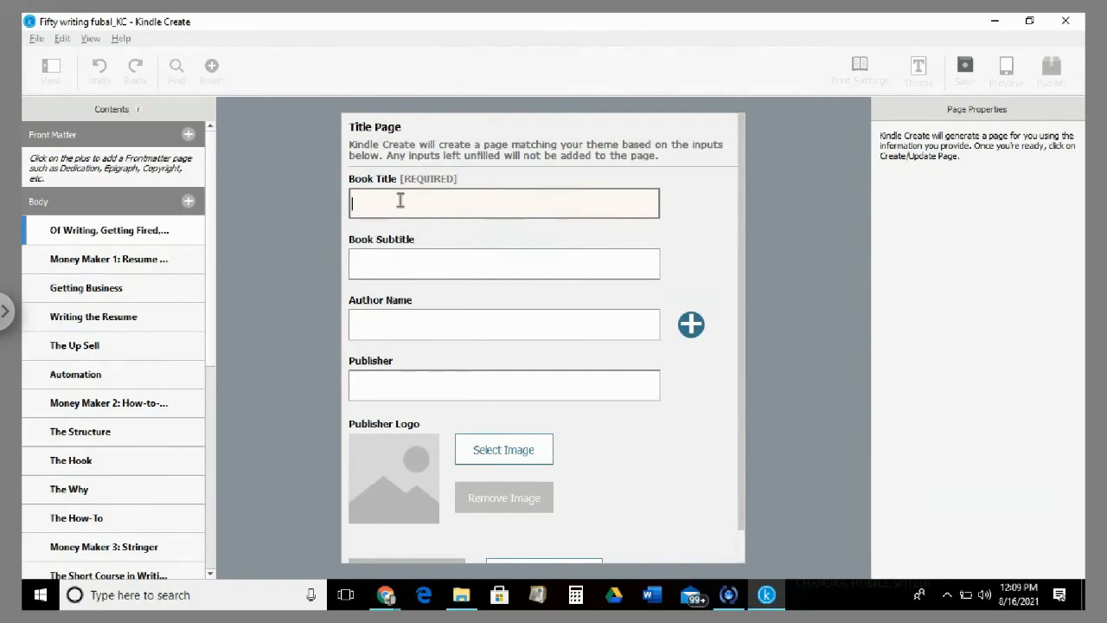
type("Turn W")
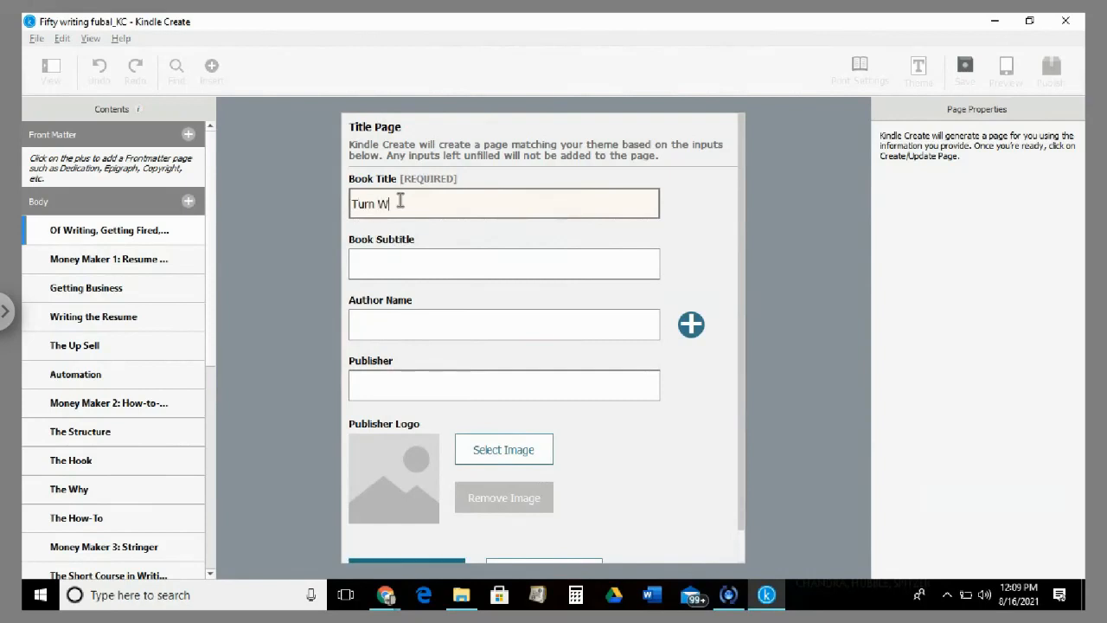
type("orks into")
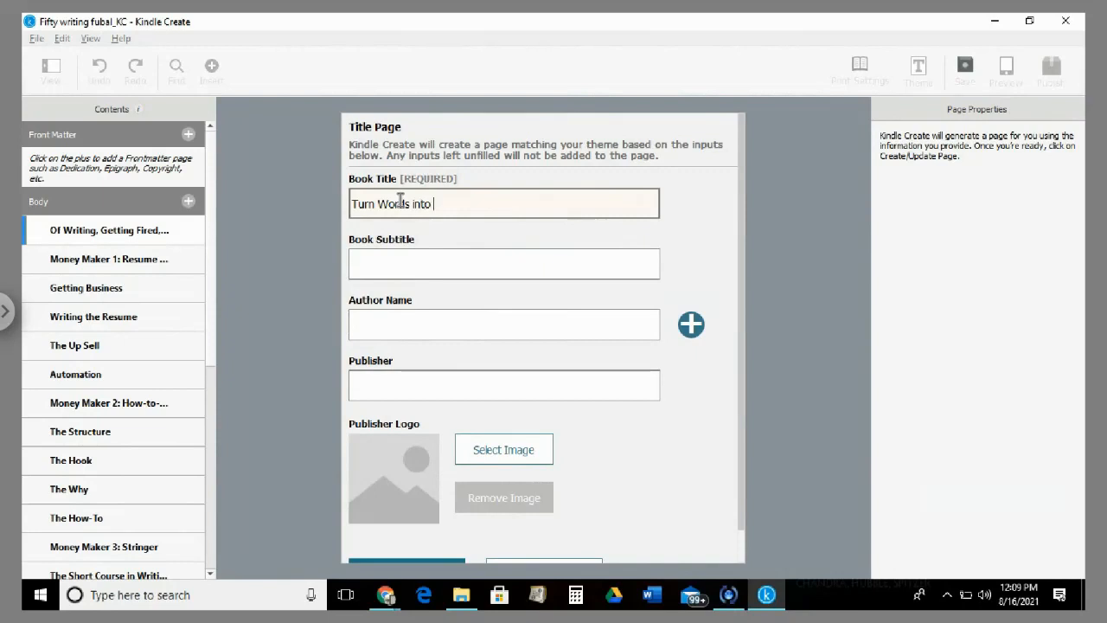
type(" Cash")
Step: Set the book subtitle to "Five Ways to Make Money Writing" and fill in the author's name
left_click(591, 271)
type("Five Ways")
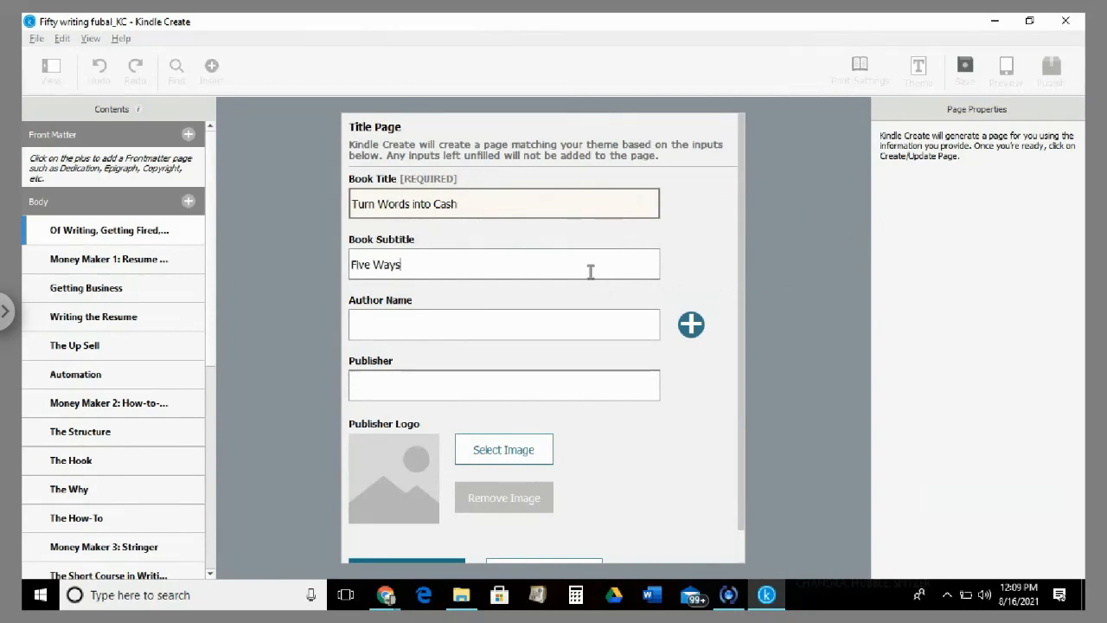
type(" to Make Money Wr")
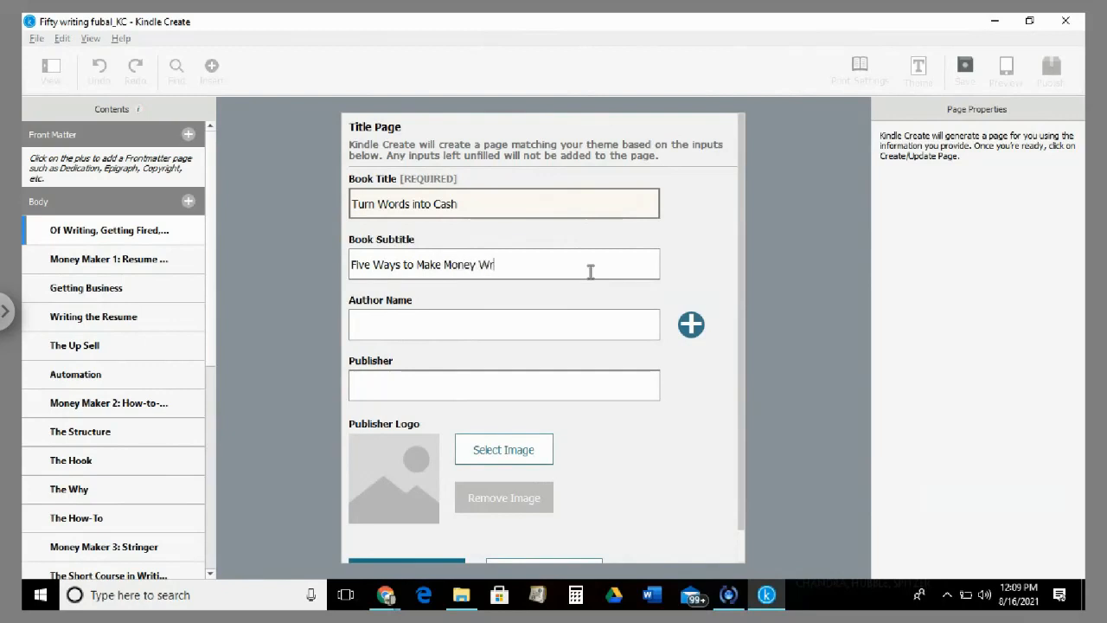
type("iting")
left_click(572, 336)
type("Terri Main")
Step: Set the publisher to "Wordmaster Publishing" and create the title page without a publisher logo
left_click(547, 389)
type("Wordmaster")
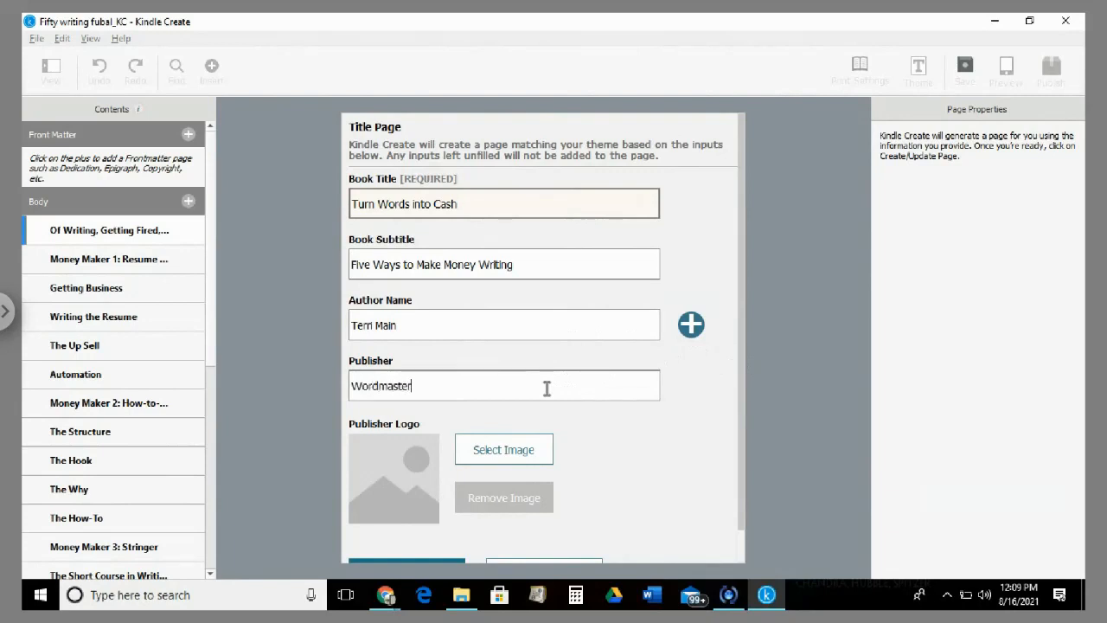
type(" Publishing")
key("BackSpace")
key("BackSpace")
key("BackSpace")
key("BackSpace")
key("BackSpace")
key("BackSpace")
type("ishing")
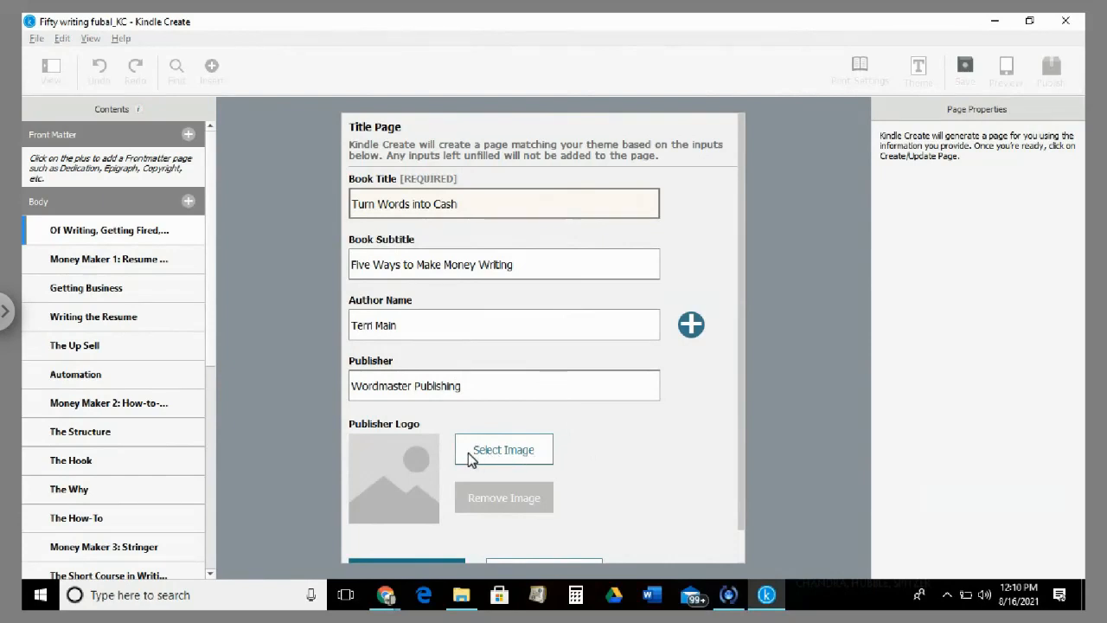
scroll(684, 412, "down", 1)
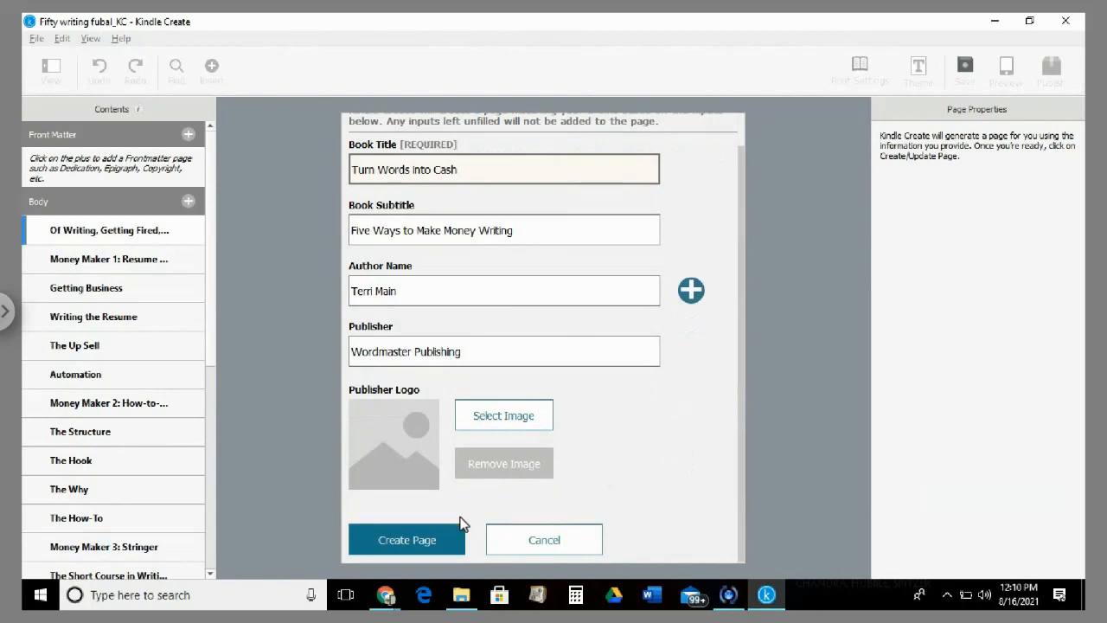
left_click(402, 539)
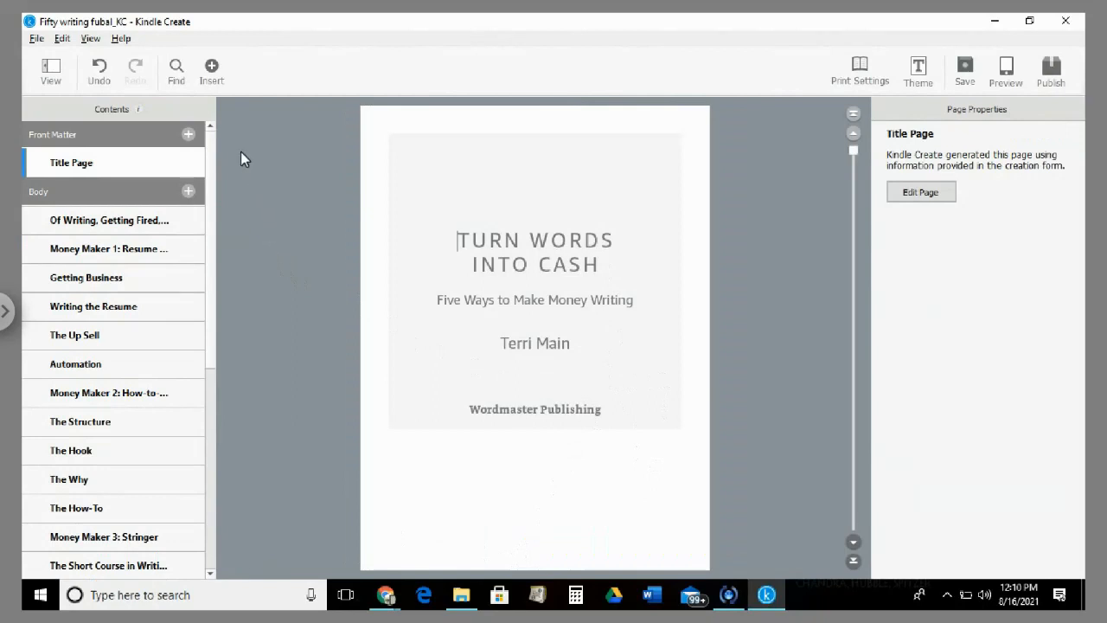
Step: Start a Copyright page in the front matter, filling in the copyright owner's name and 2021 as year of publication
left_click(188, 136)
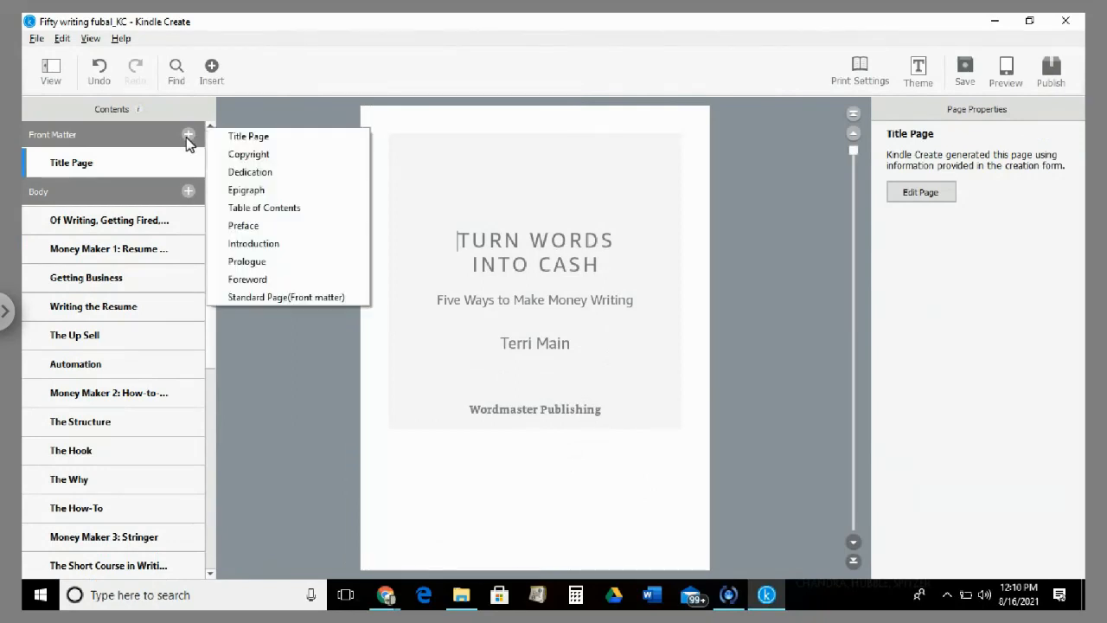
left_click(266, 163)
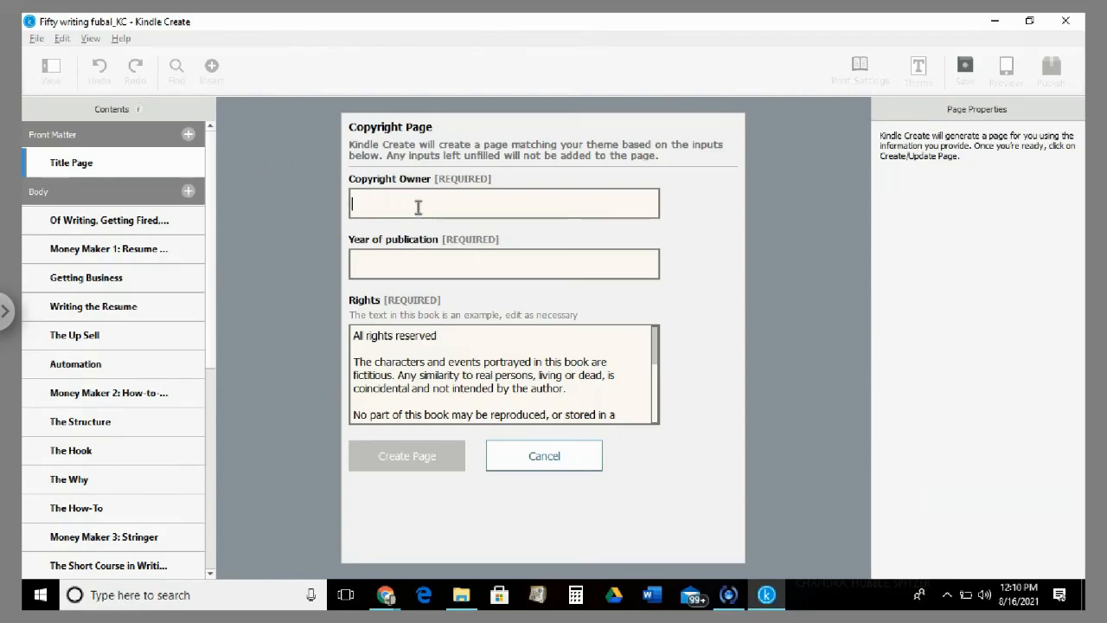
type("Terri")
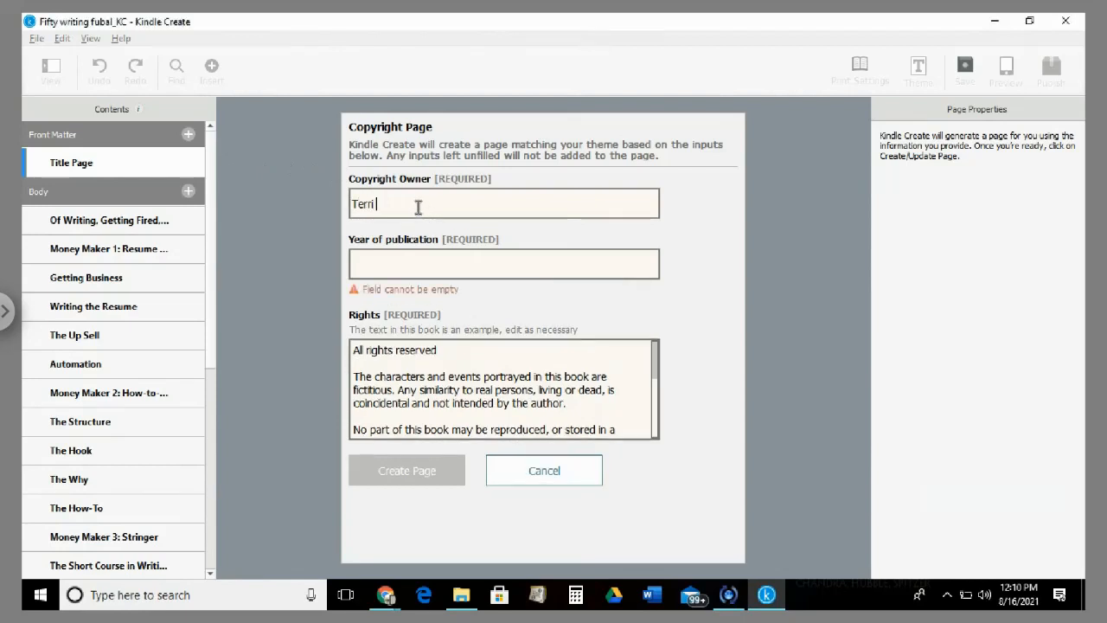
type(" Main")
left_click(481, 257)
type("2021")
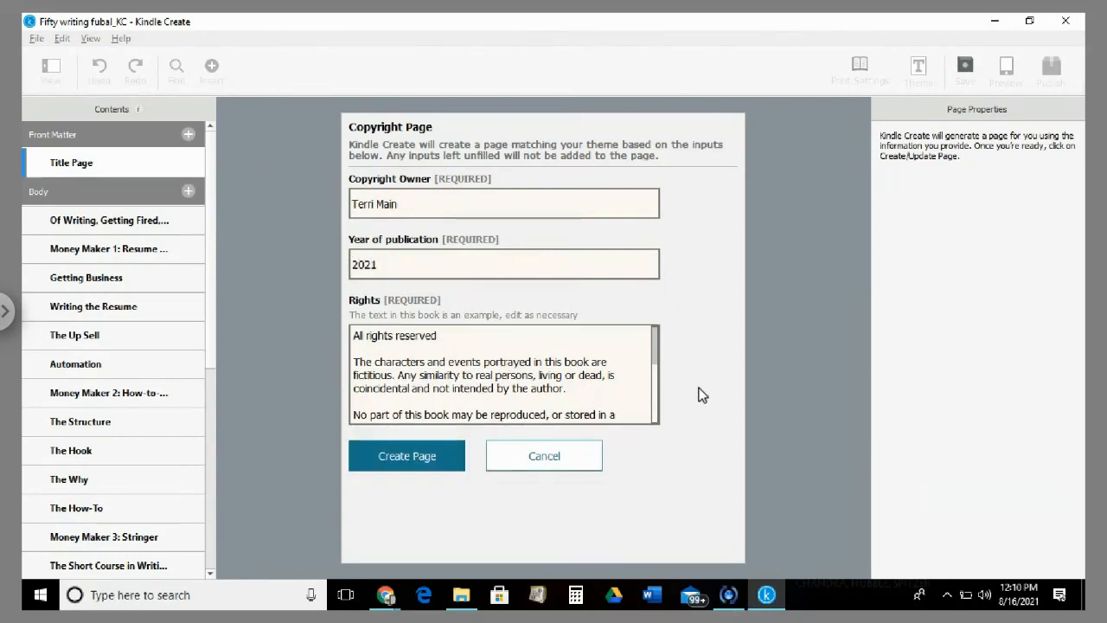
Step: Replace the placeholder cover designer "Art Painter" in the rights text with the actual designer's name
scroll(634, 380, "down", 5)
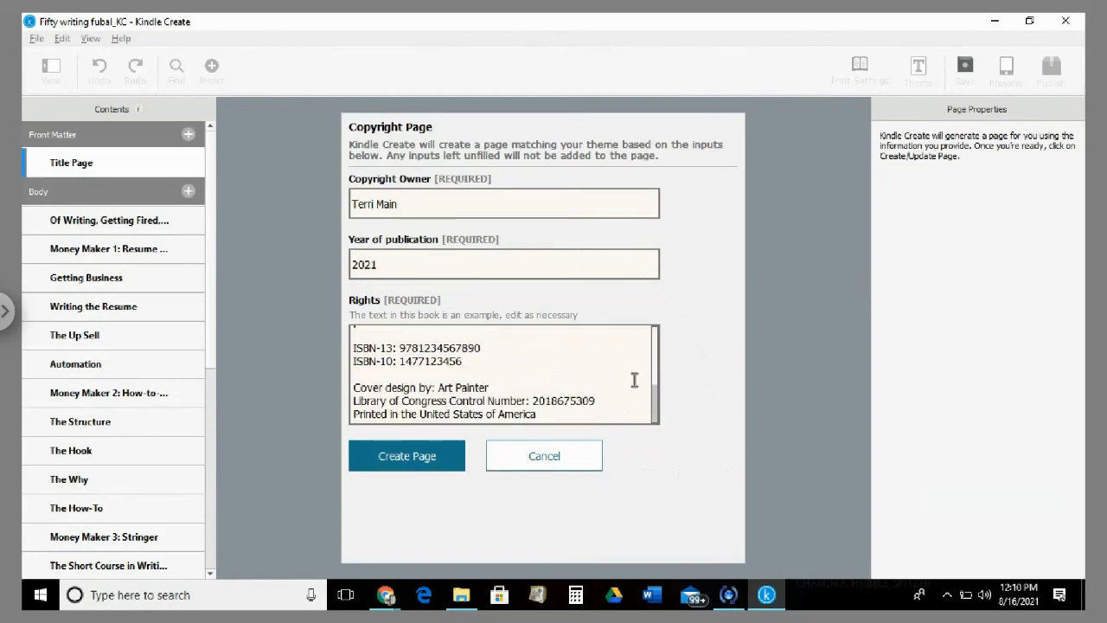
left_click_drag(436, 387, 499, 386)
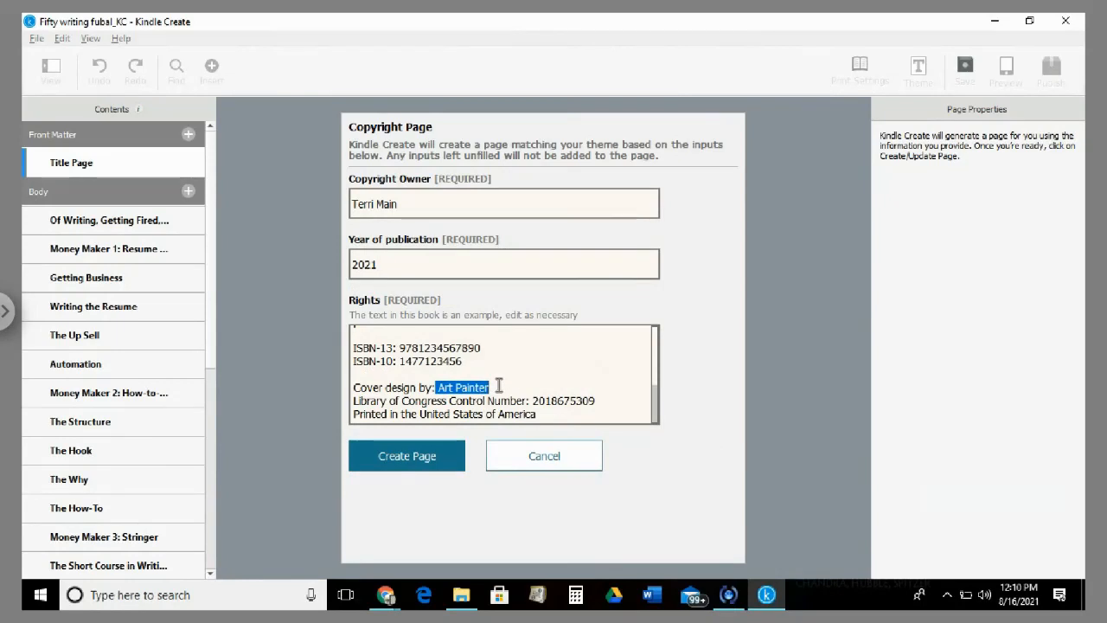
key("BackSpace")
type("Terri Main")
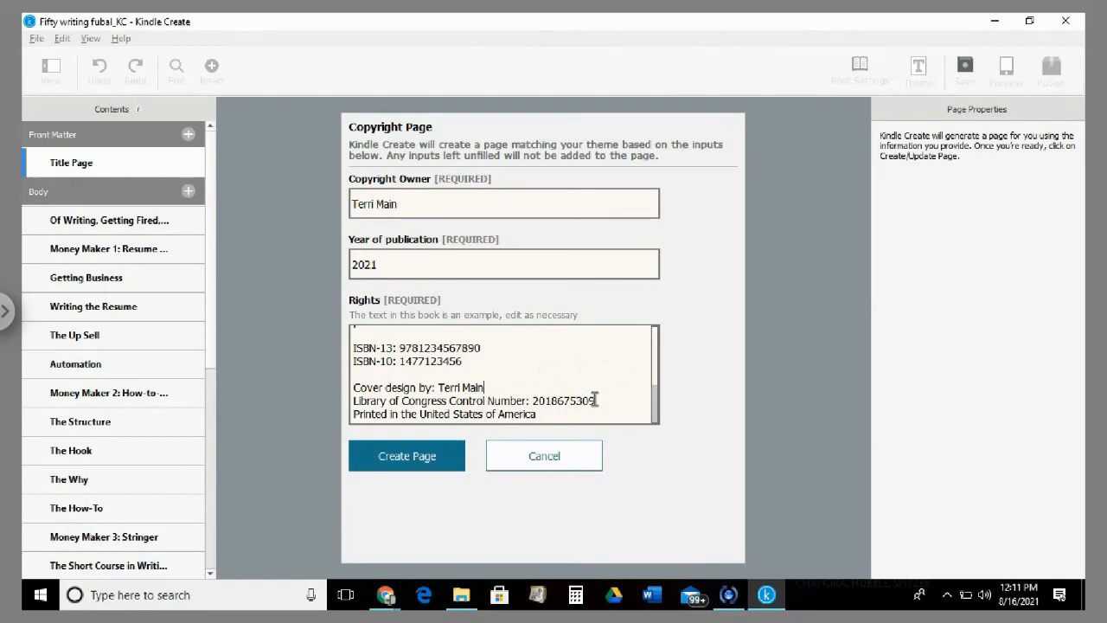
Step: Delete the Library of Congress Control Number line from the copyright page's rights text
left_click_drag(595, 399, 342, 398)
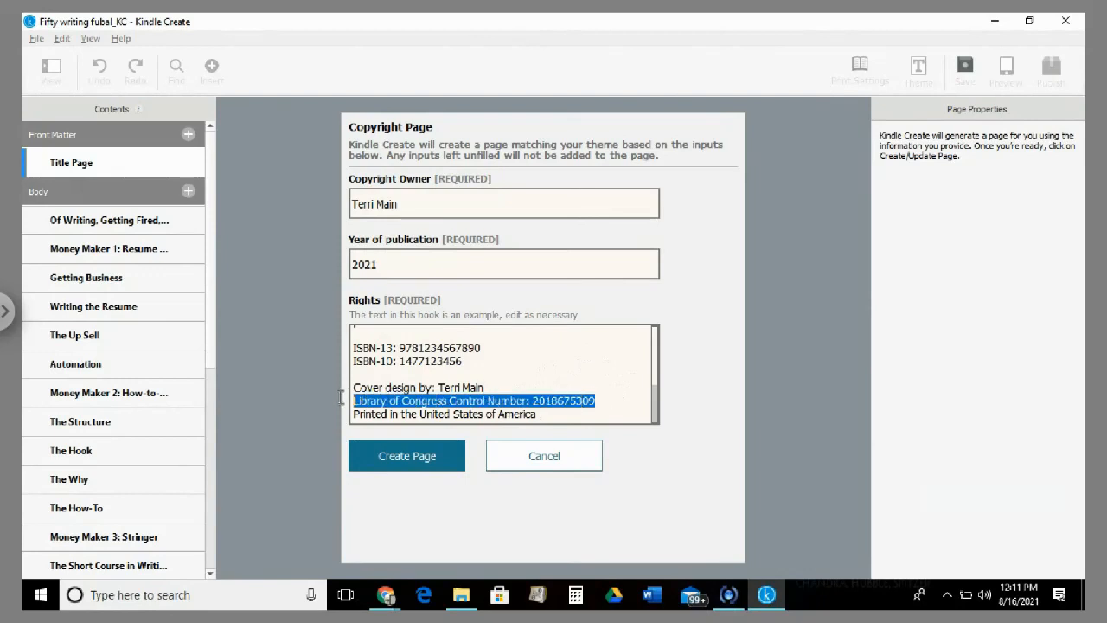
key("Delete")
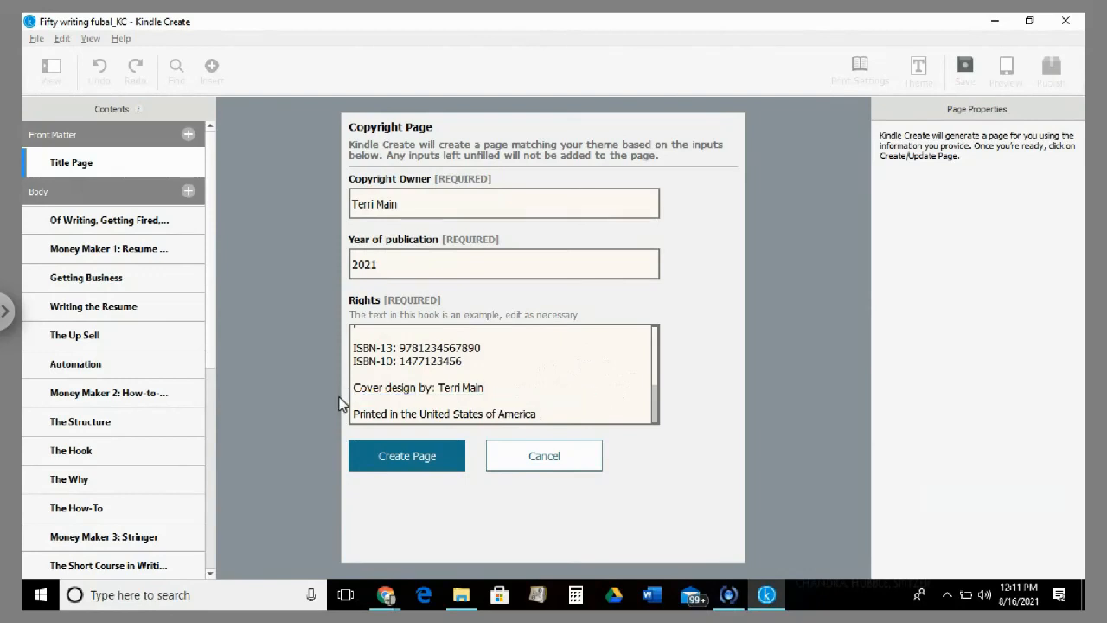
scroll(587, 398, "up", 1)
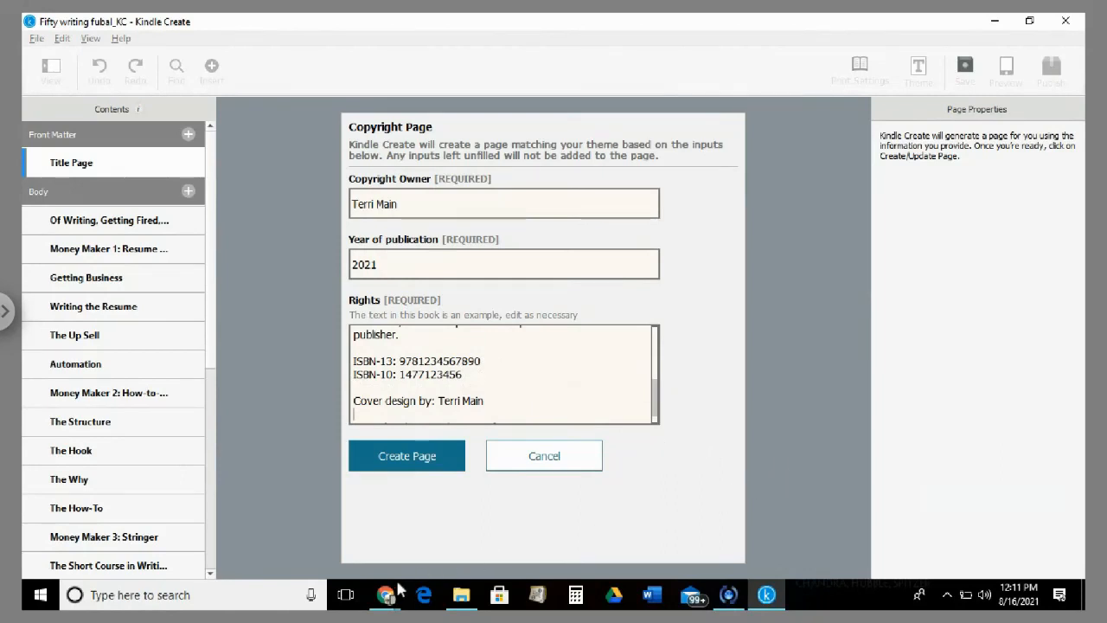
mouse_move(386, 597)
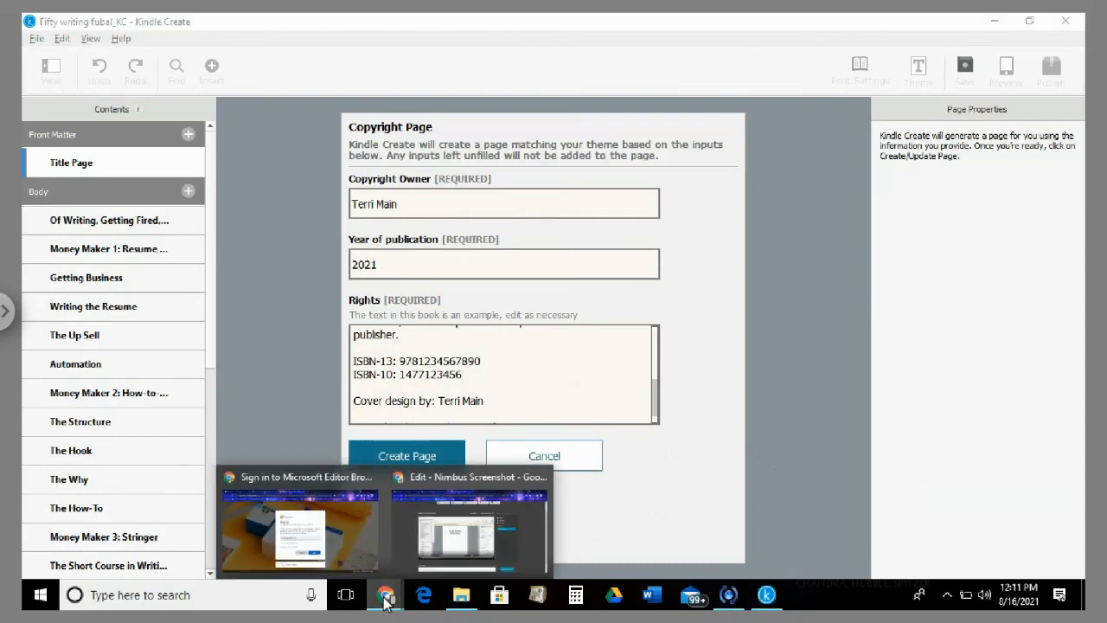
left_click(337, 547)
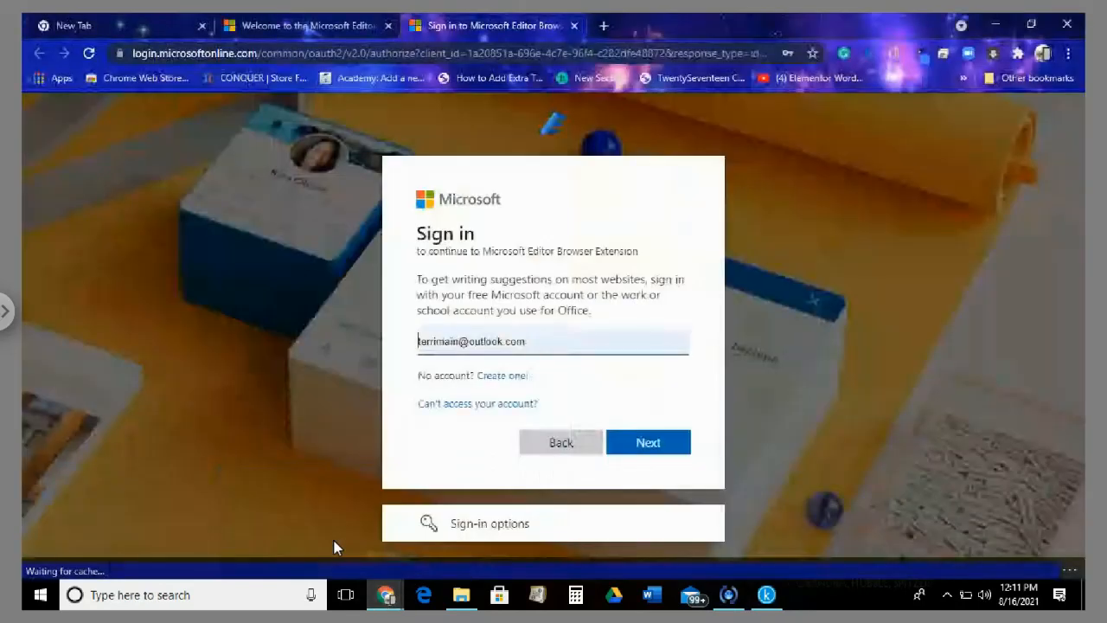
left_click(605, 27)
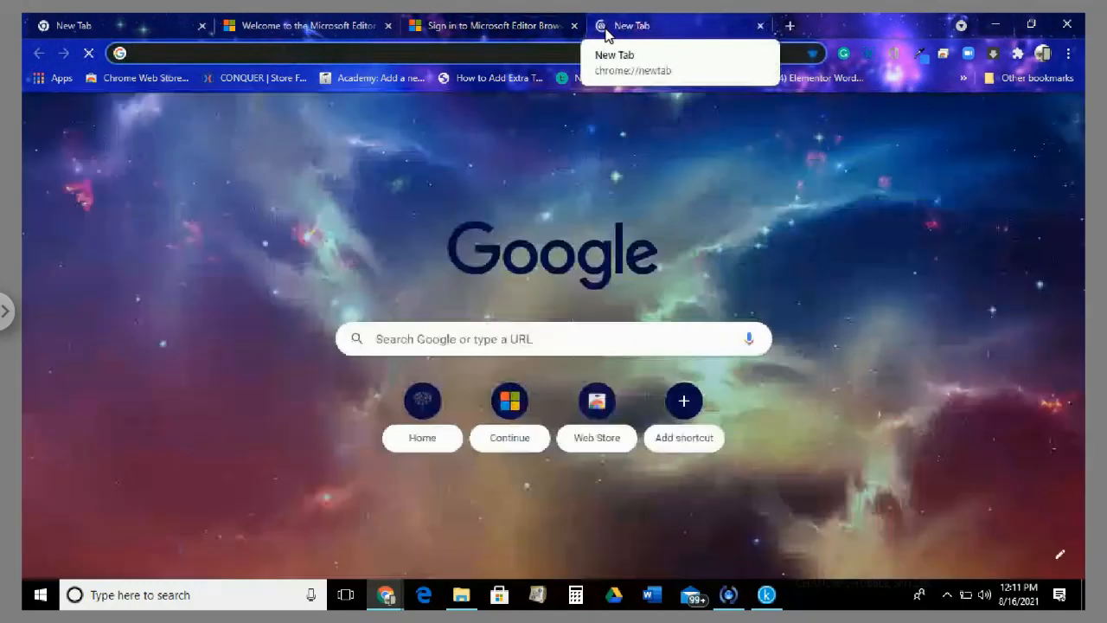
type("K")
key("BackSpace")
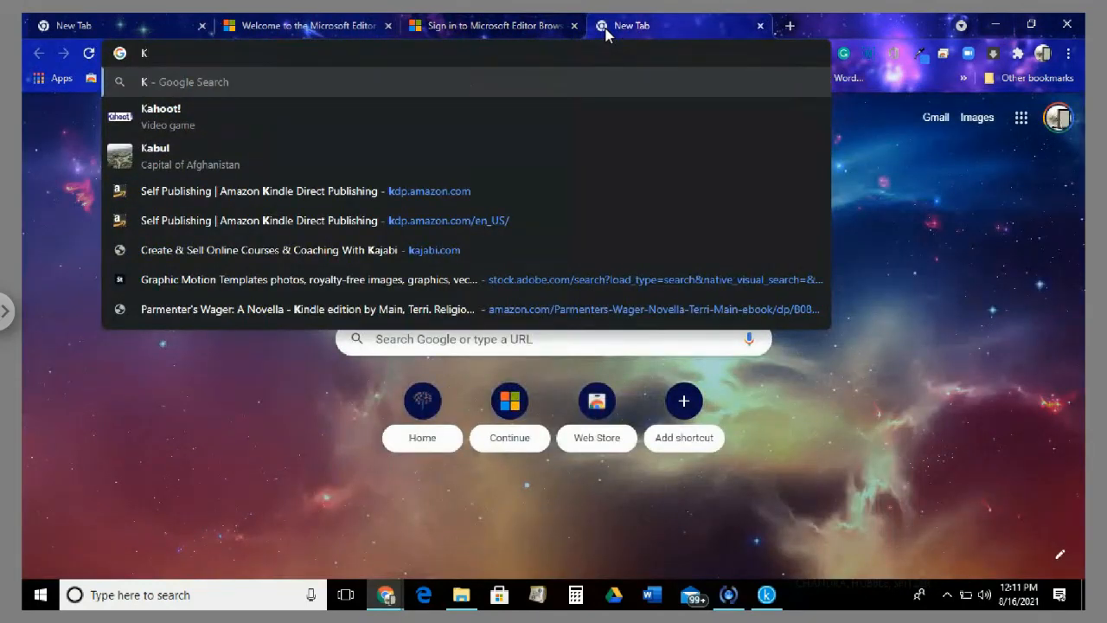
left_click(908, 202)
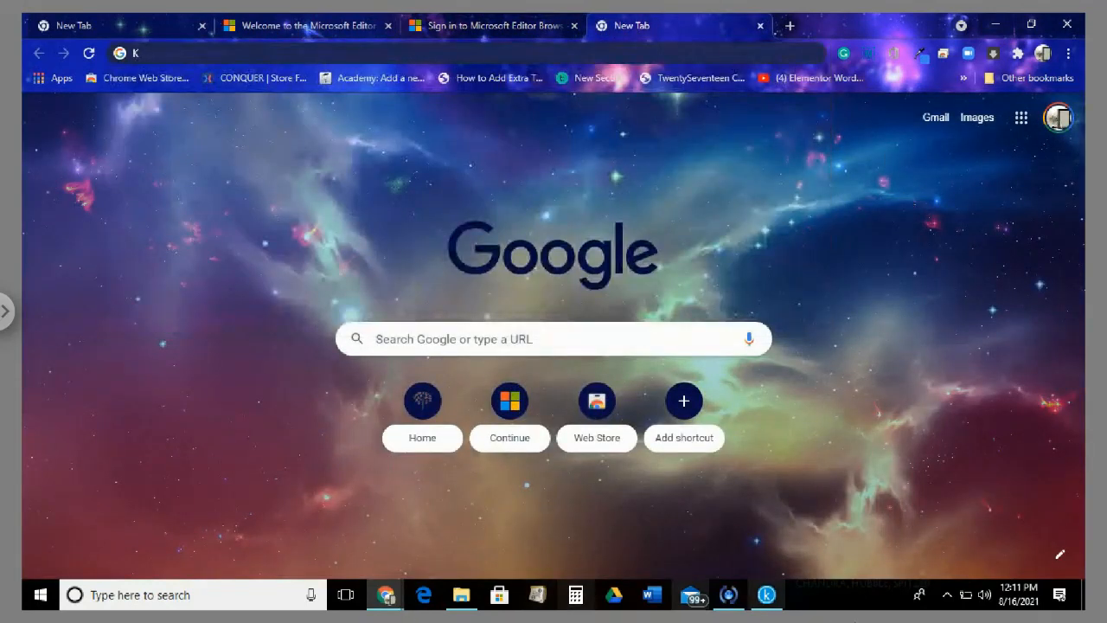
Step: Turn off full-screen mode for the remote desktop session and hide the session options
left_click(7, 310)
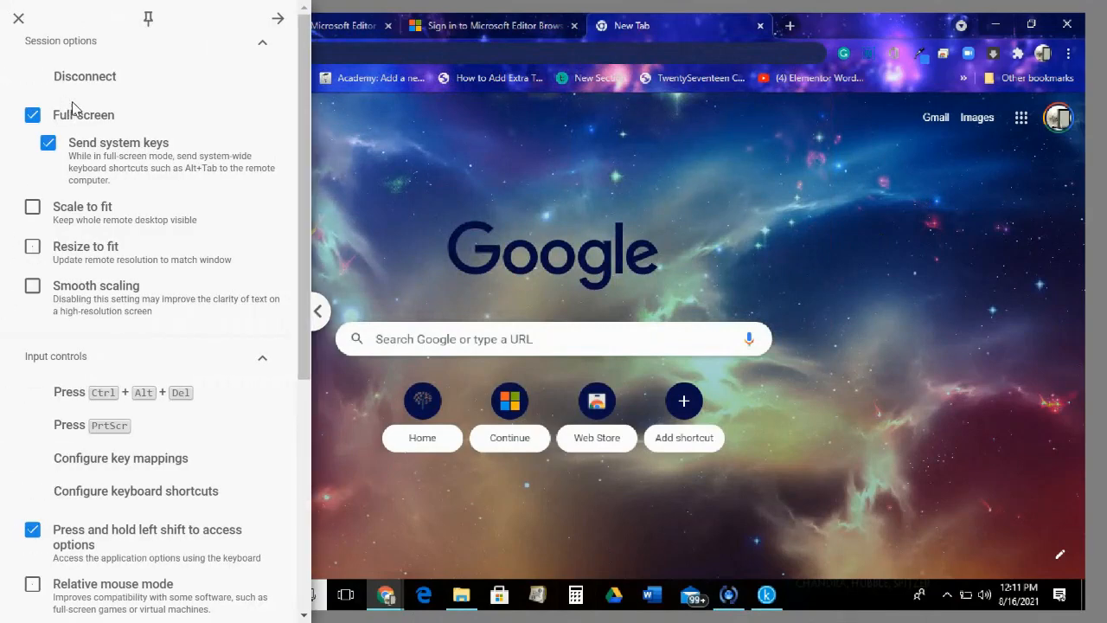
left_click(32, 115)
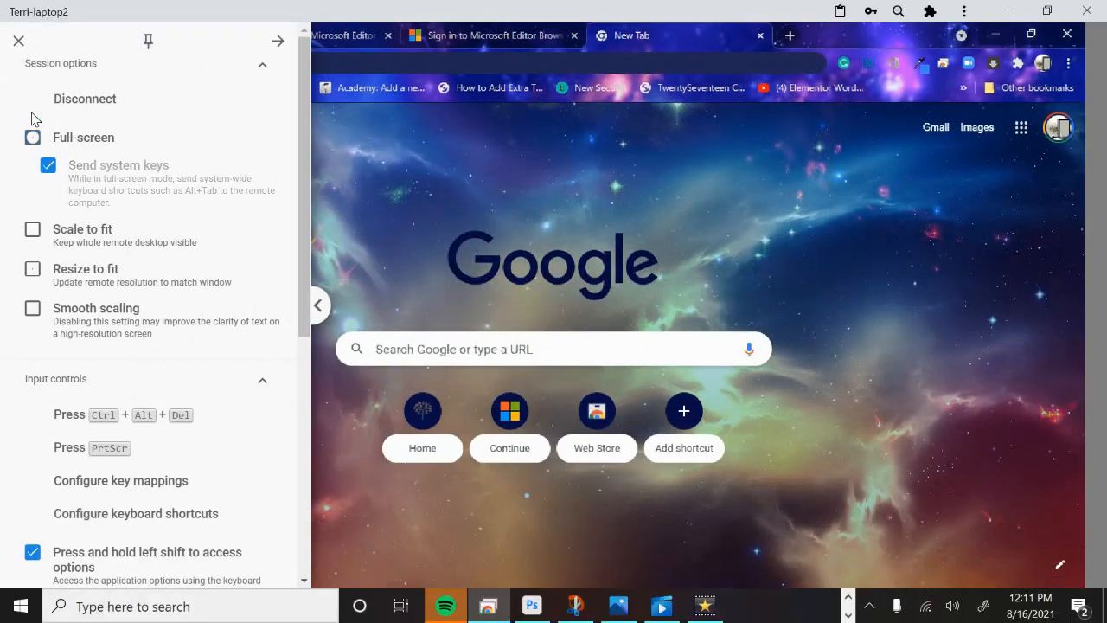
left_click(417, 180)
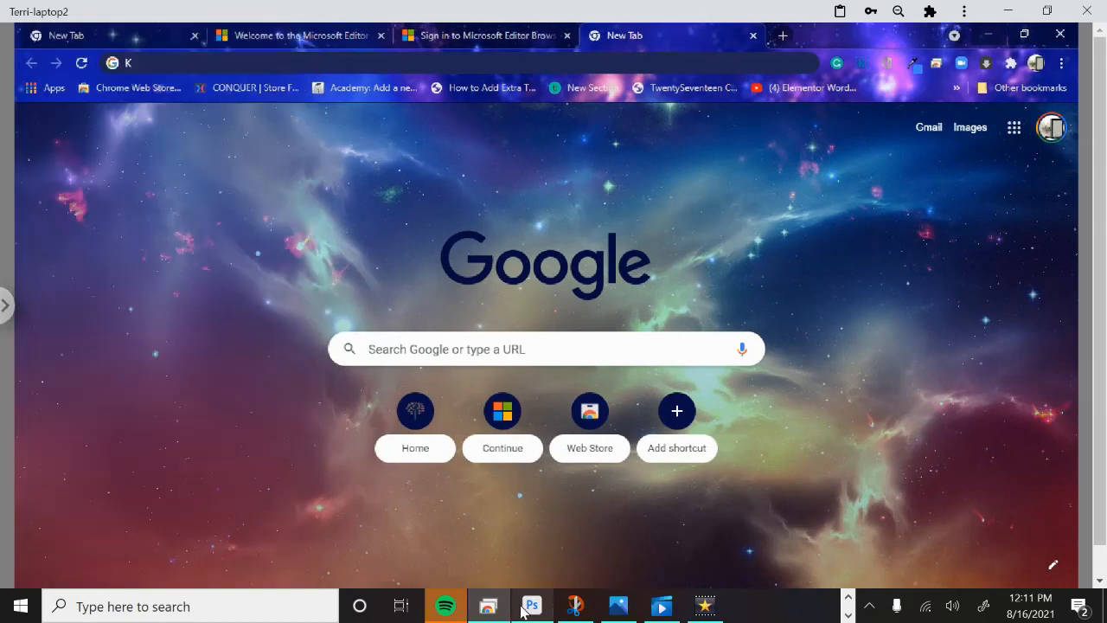
Step: Switch to the local Chrome window, go to kdp.amazon.com and sign in to the Kindle Direct Publishing bookshelf
left_click(848, 597)
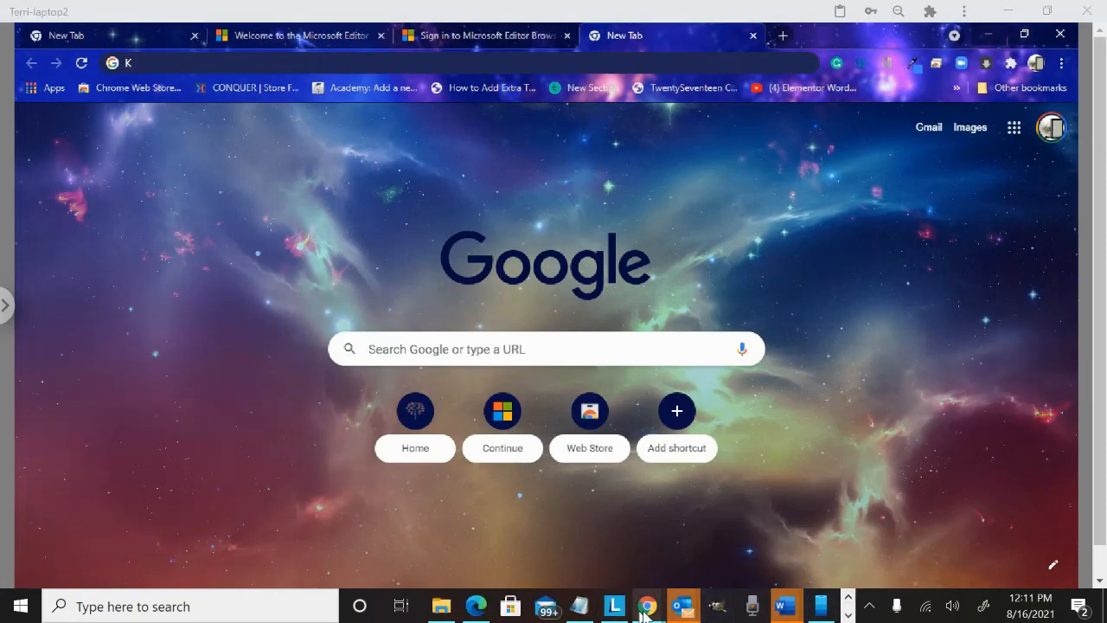
mouse_move(651, 611)
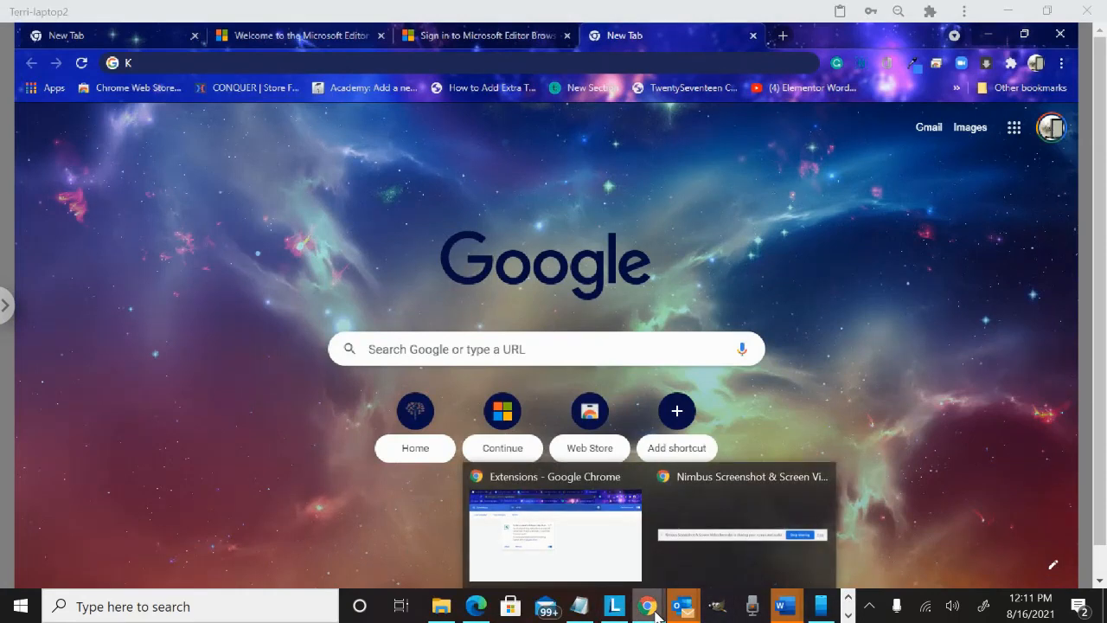
left_click(582, 551)
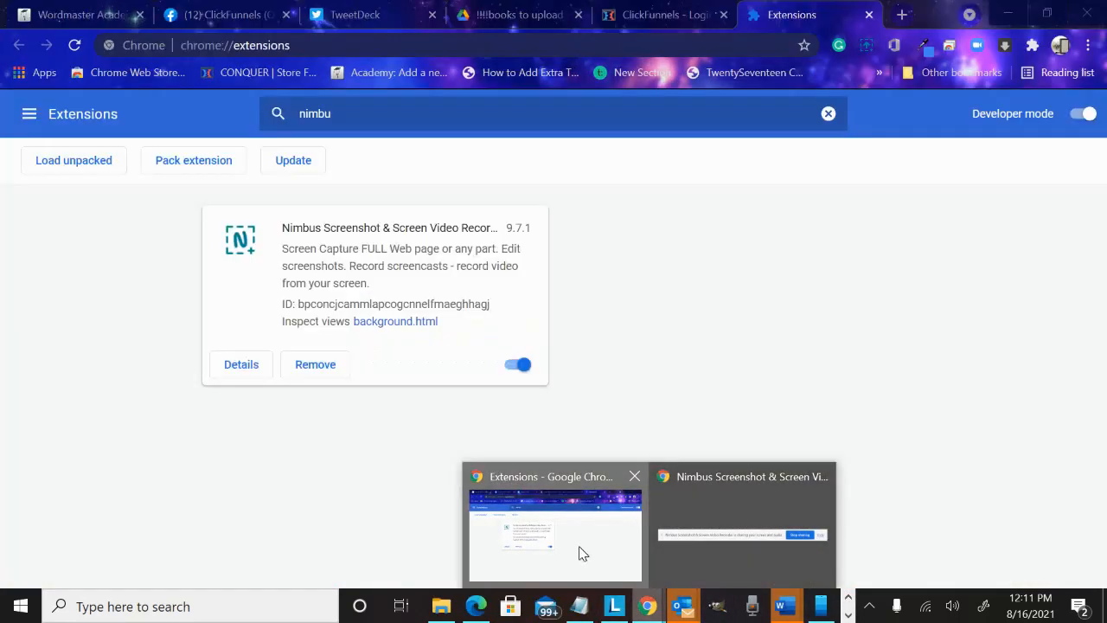
left_click(306, 49)
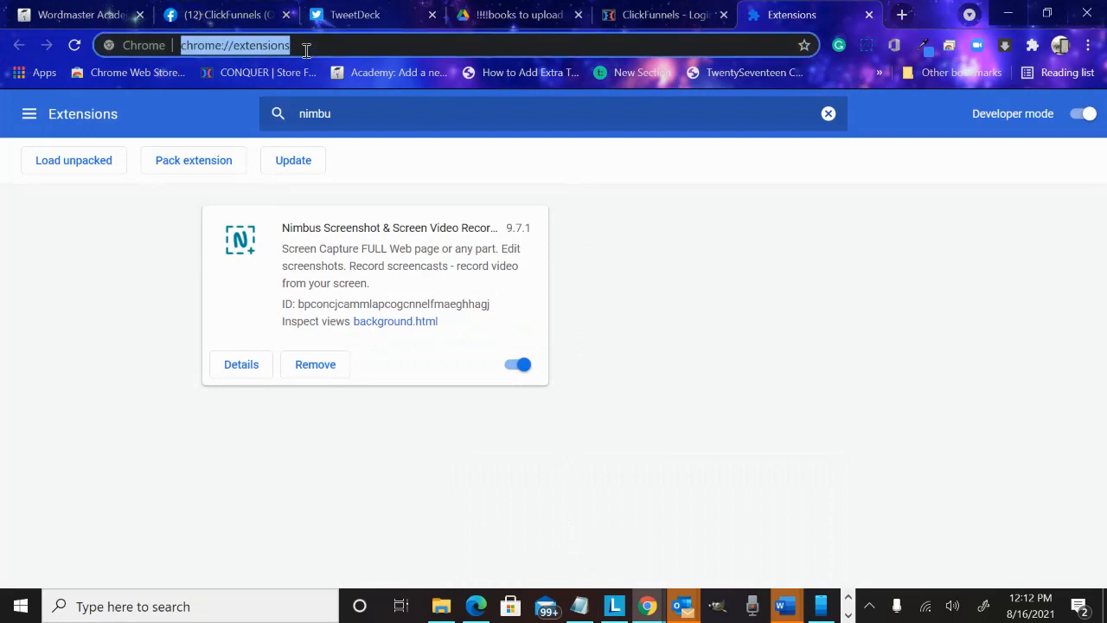
type("ke")
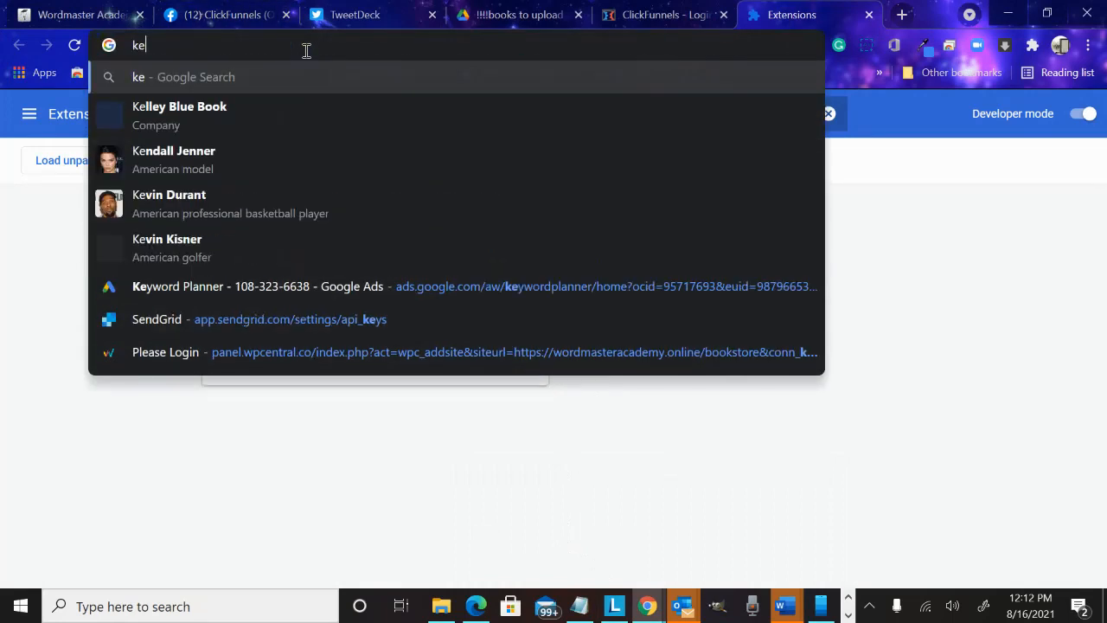
key("BackSpace")
type("dp.amazon.com")
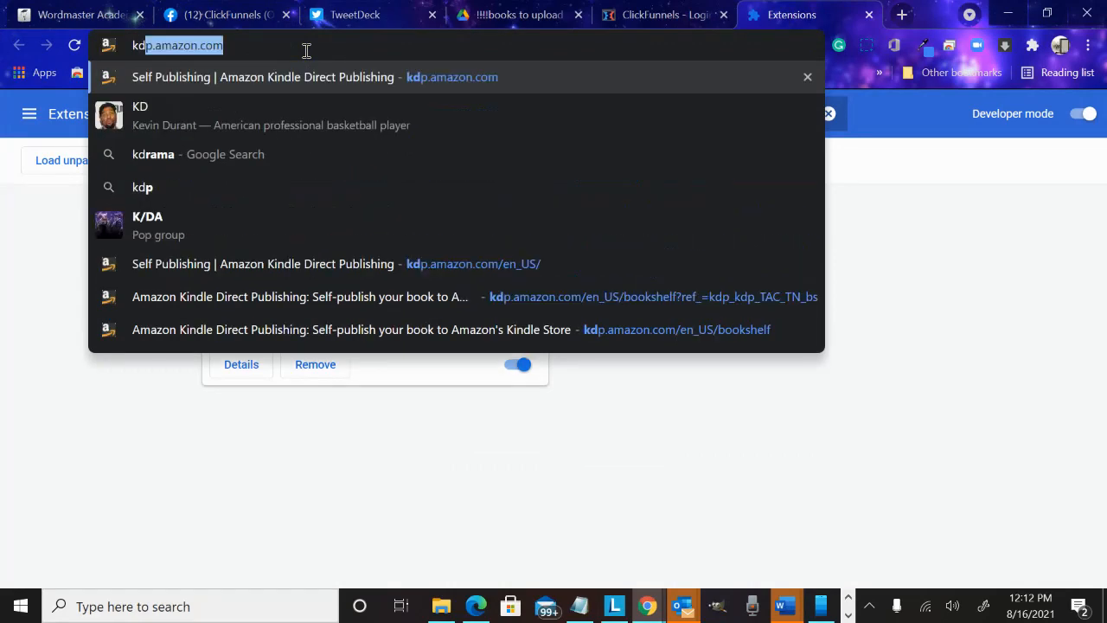
key("Return")
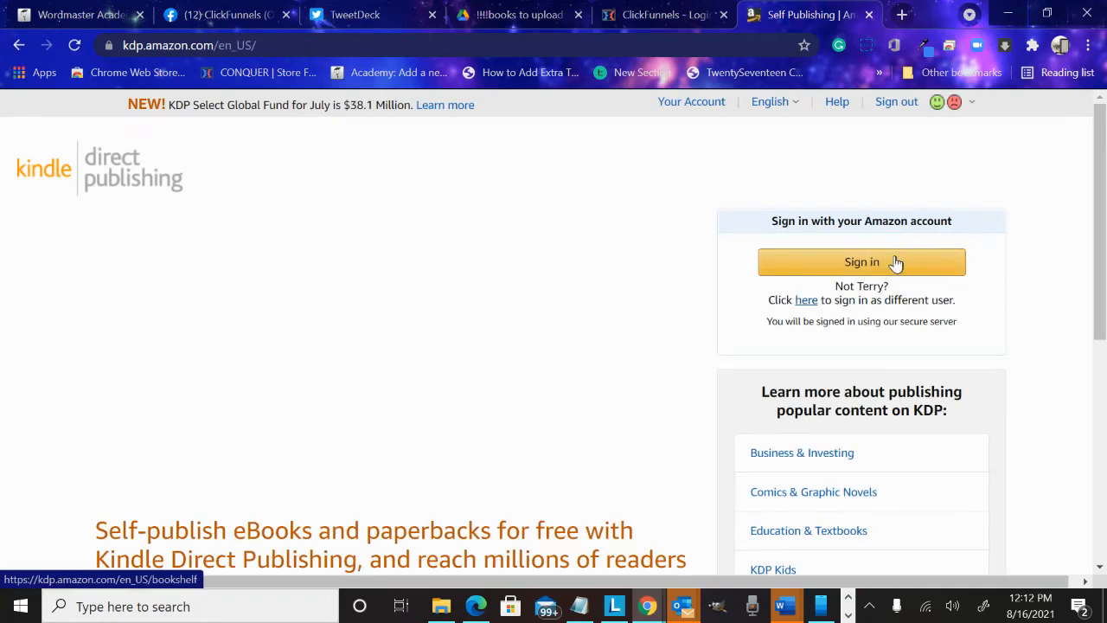
left_click(874, 262)
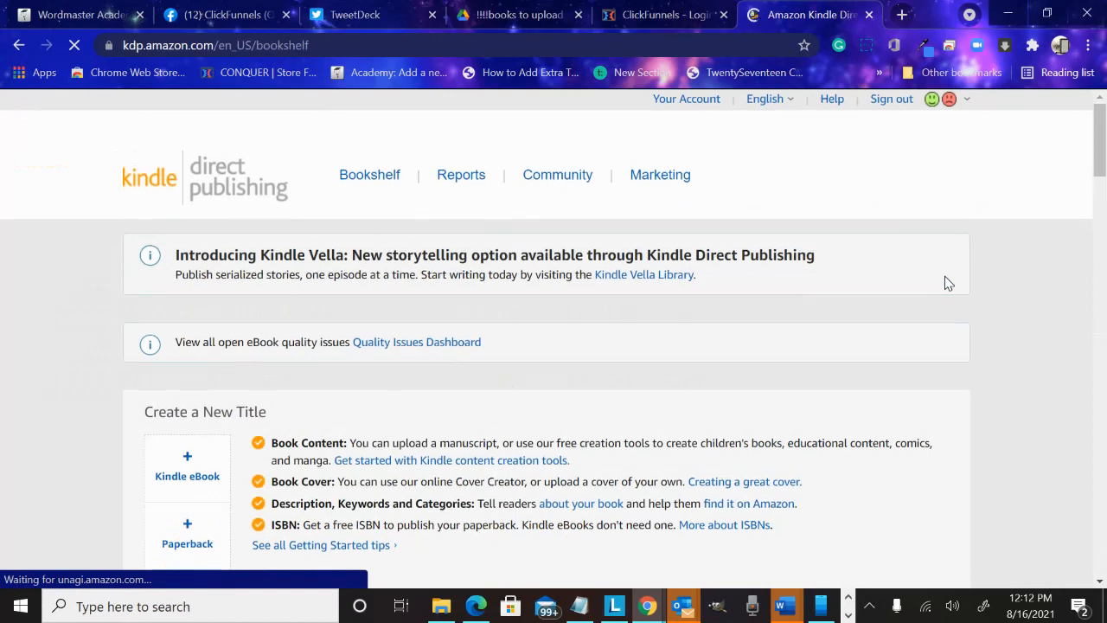
scroll(949, 283, "down", 2)
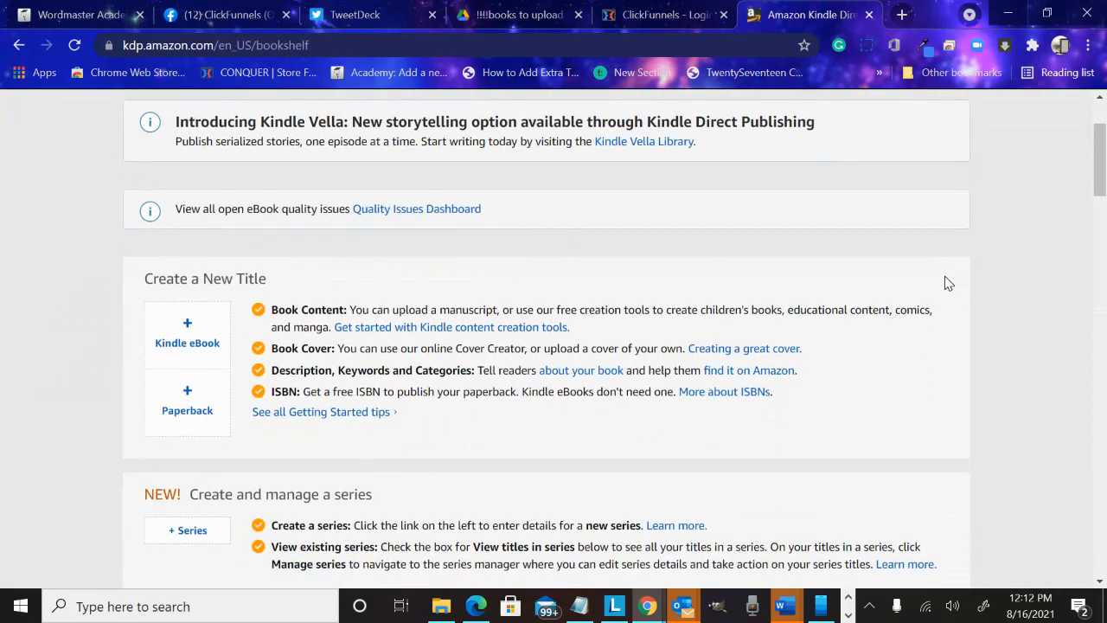
left_click(185, 400)
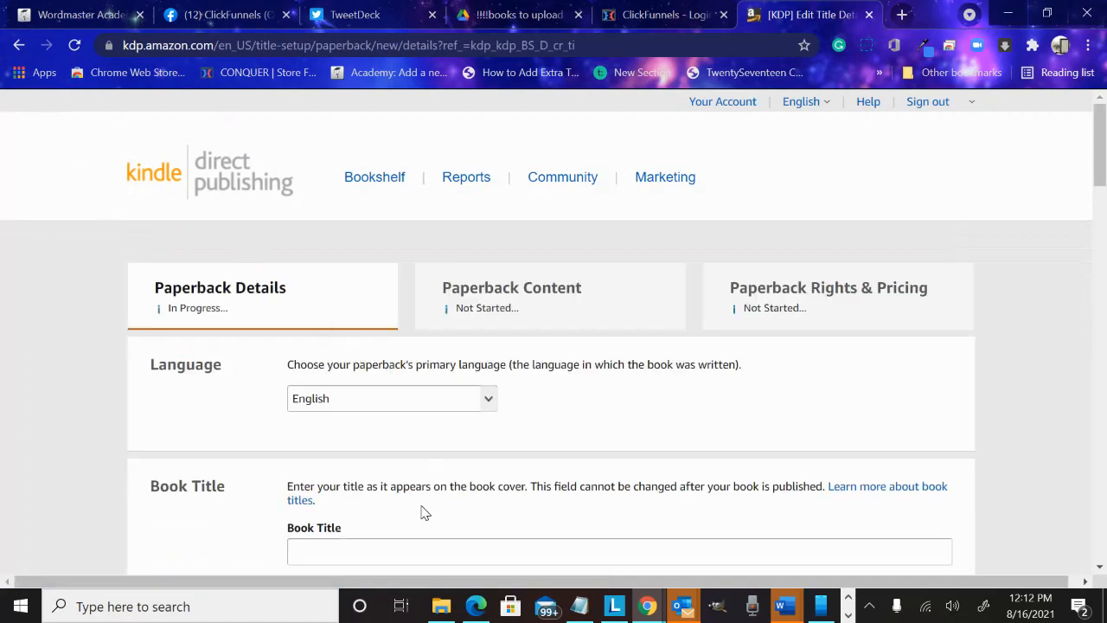
scroll(422, 507, "down", 2)
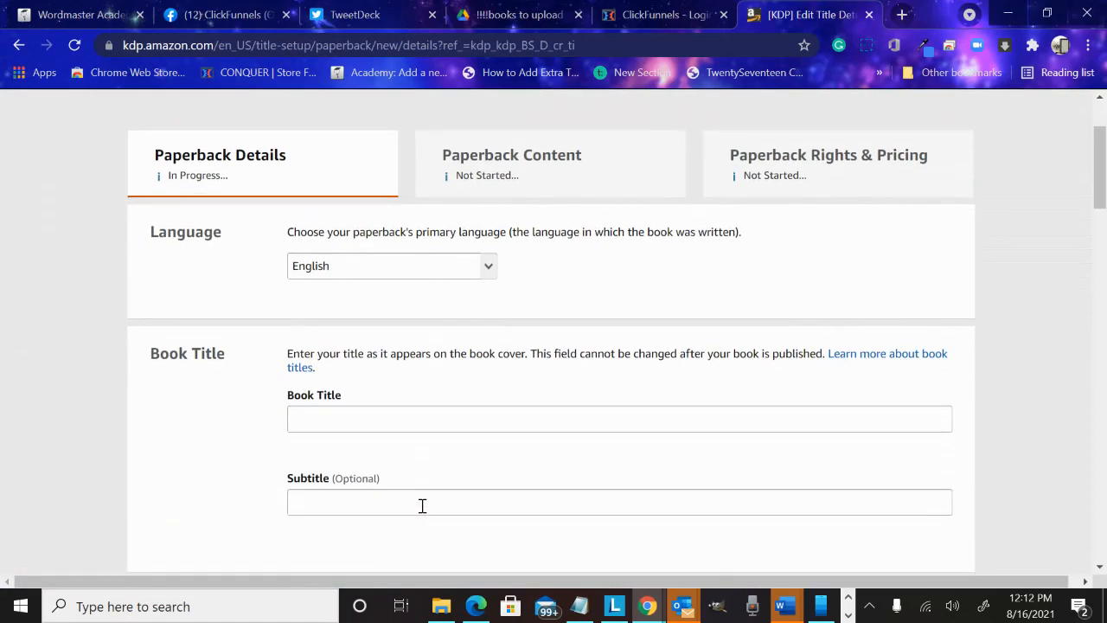
scroll(422, 506, "up", 2)
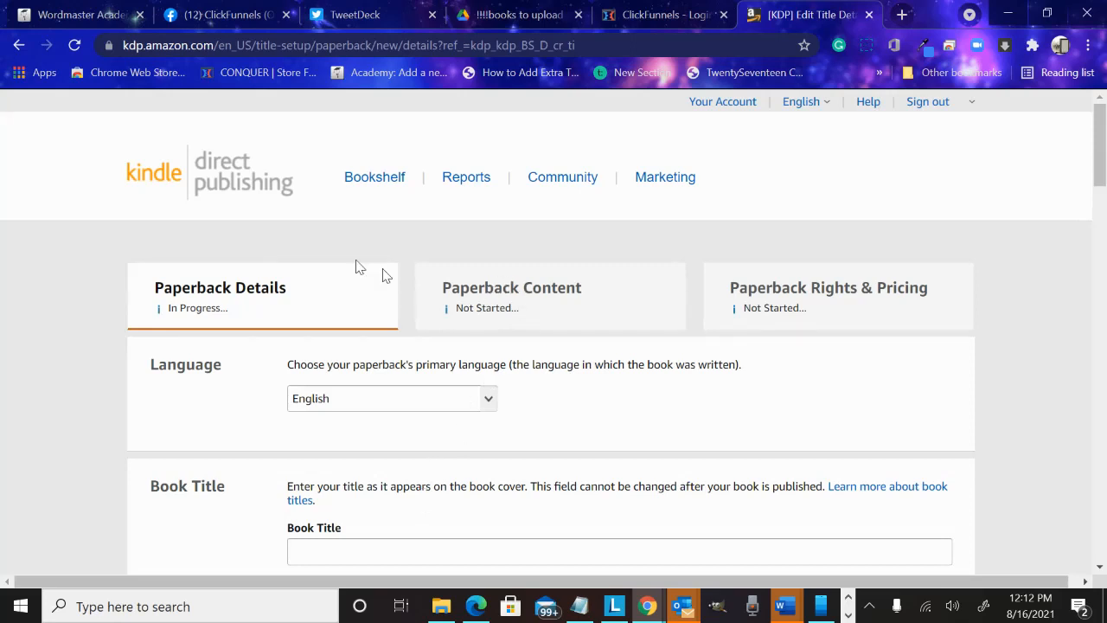
left_click(16, 48)
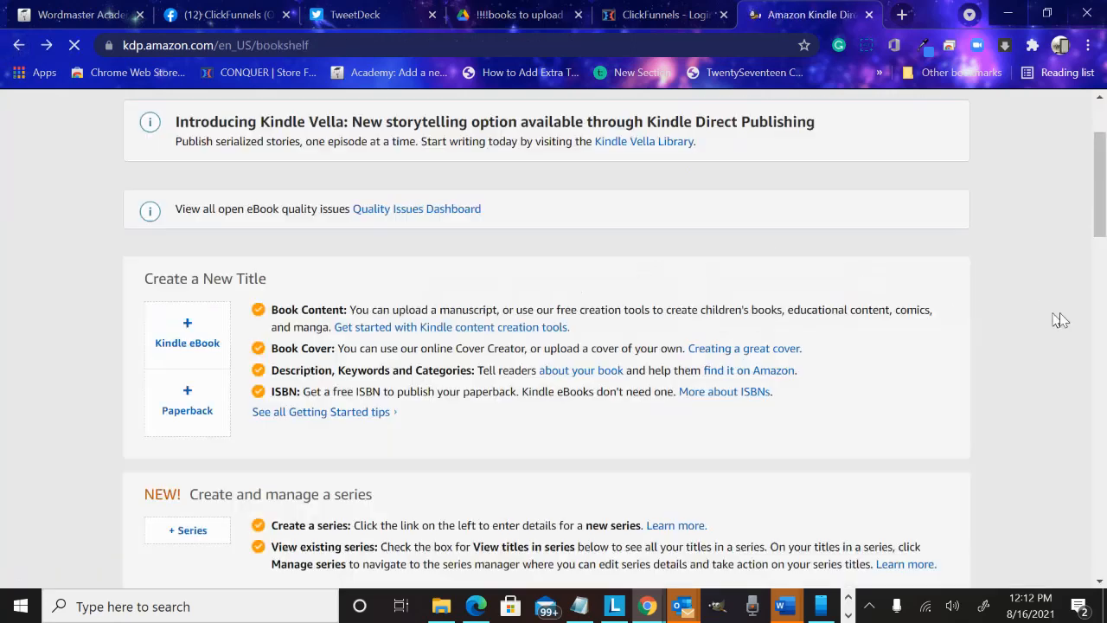
Step: Continue the setup of the draft paperback "Turn Words into Cash" and open its Paperback Content page
scroll(1077, 321, "down", 5)
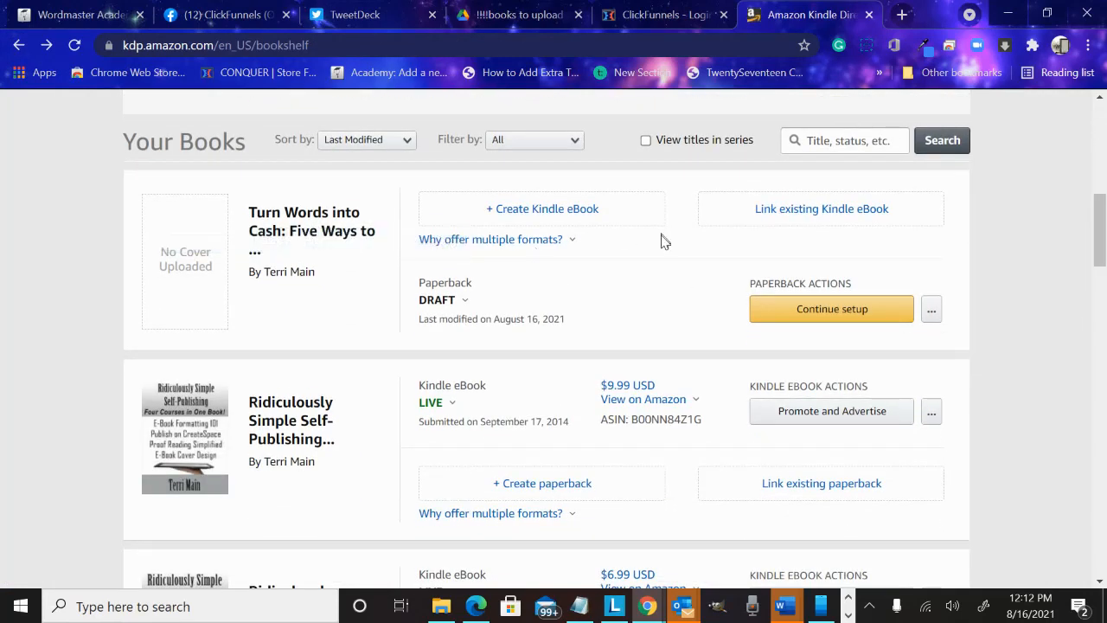
left_click(829, 312)
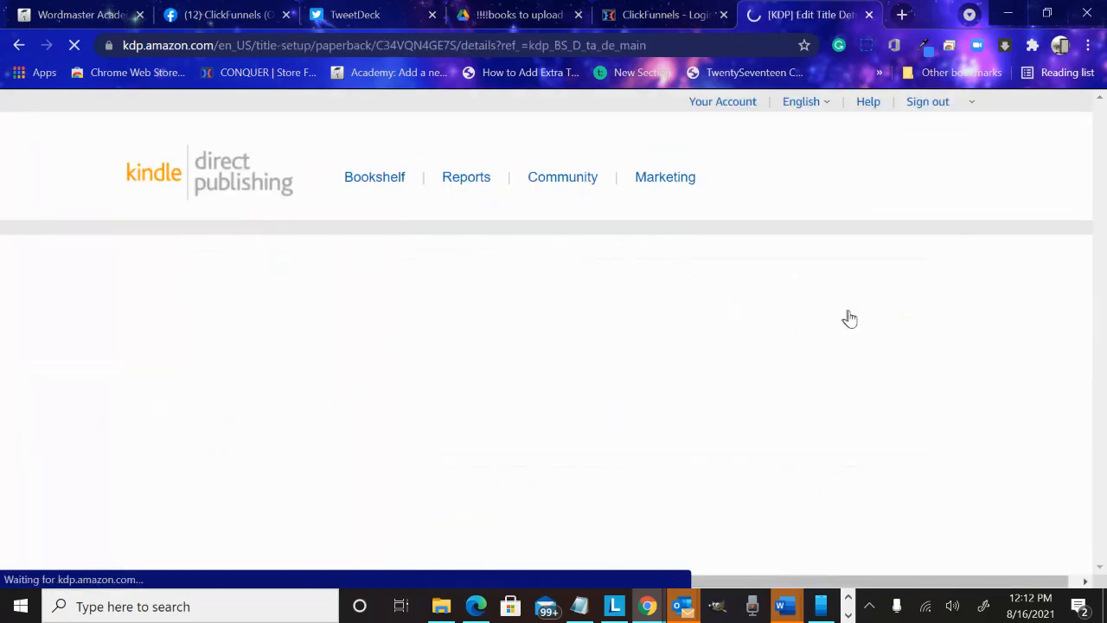
scroll(852, 319, "down", 1)
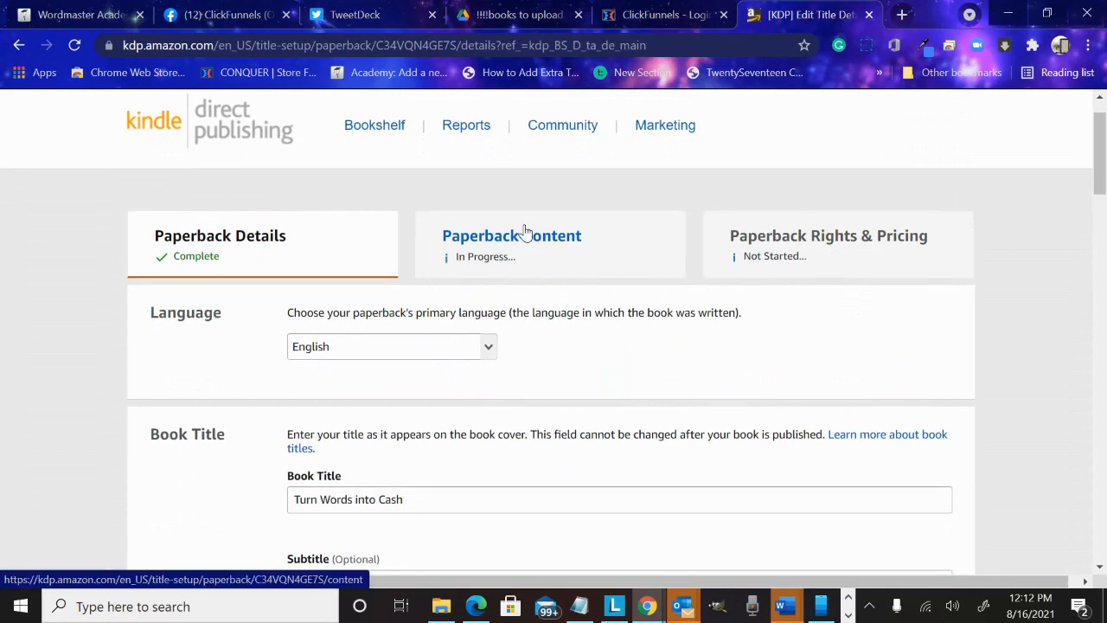
left_click(561, 258)
scroll(972, 320, "down", 1)
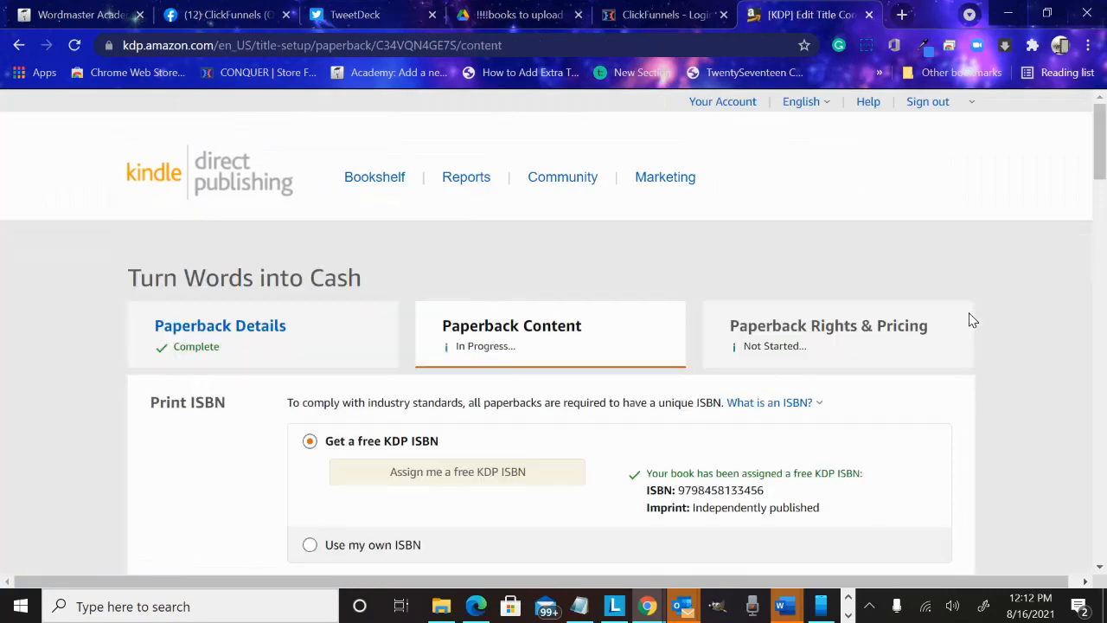
scroll(972, 320, "down", 3)
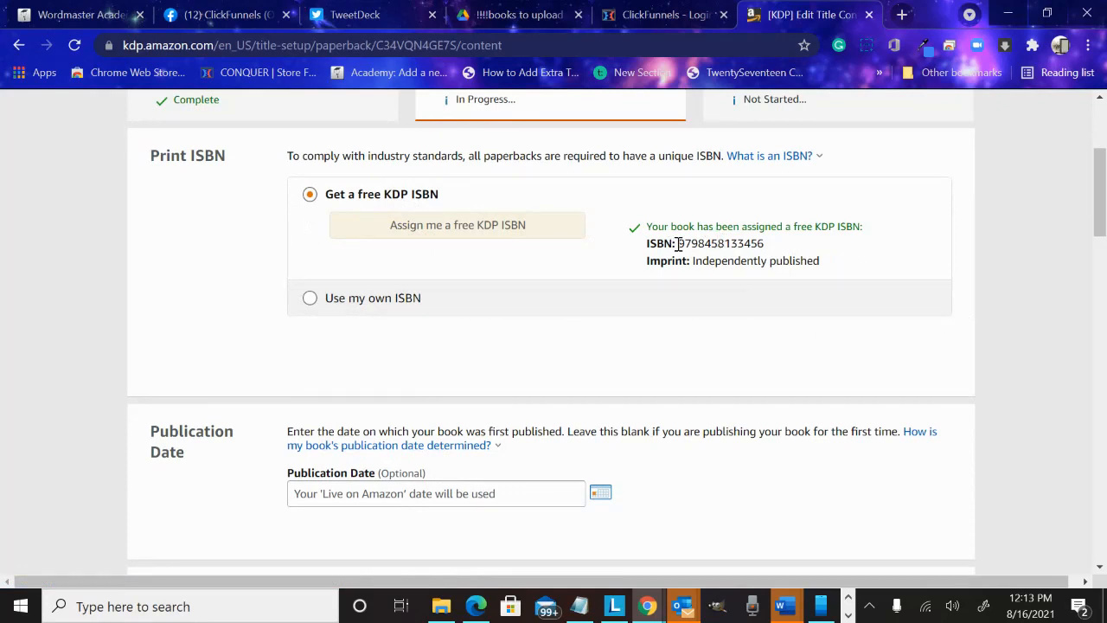
left_click_drag(678, 245, 768, 254)
key("ctrl+c")
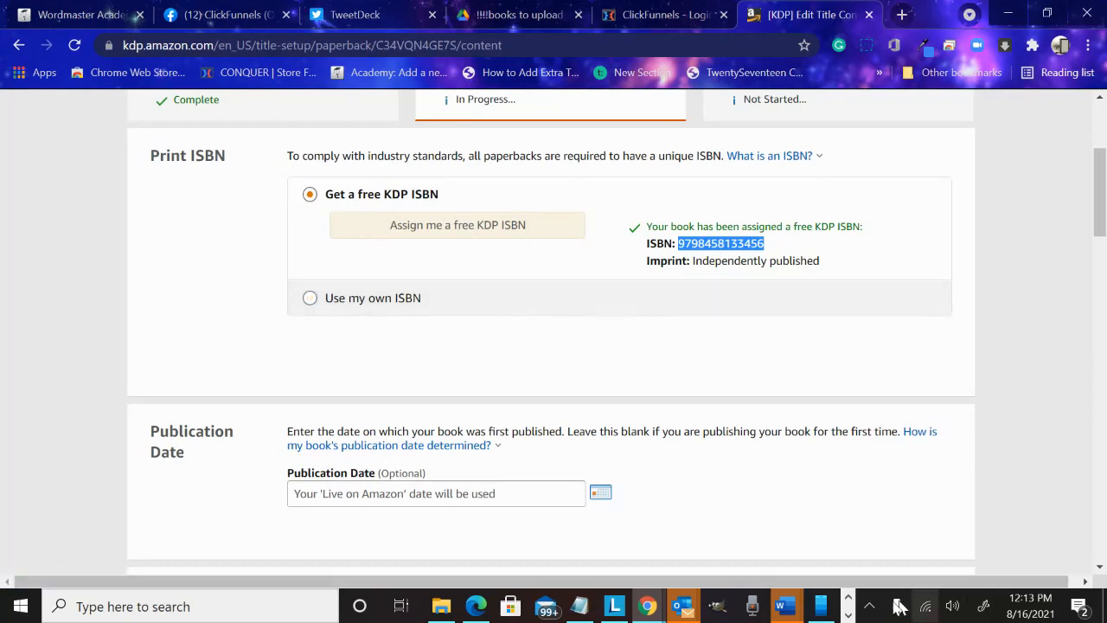
Step: Return to the remote desktop session, turn on its full-screen mode and bring up Kindle Create
left_click(848, 616)
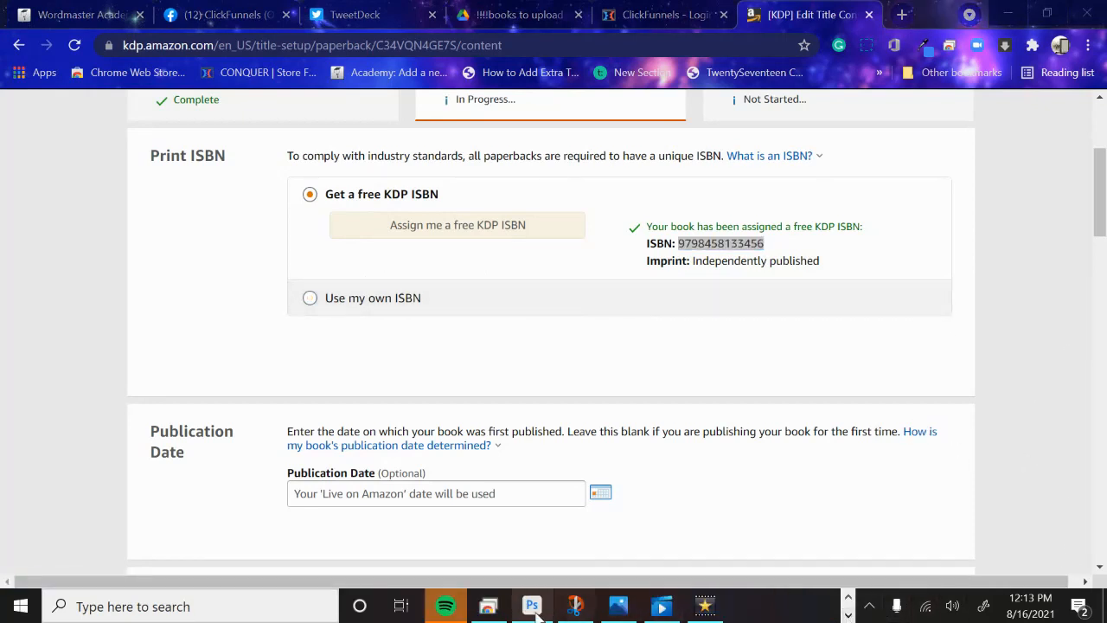
left_click(489, 607)
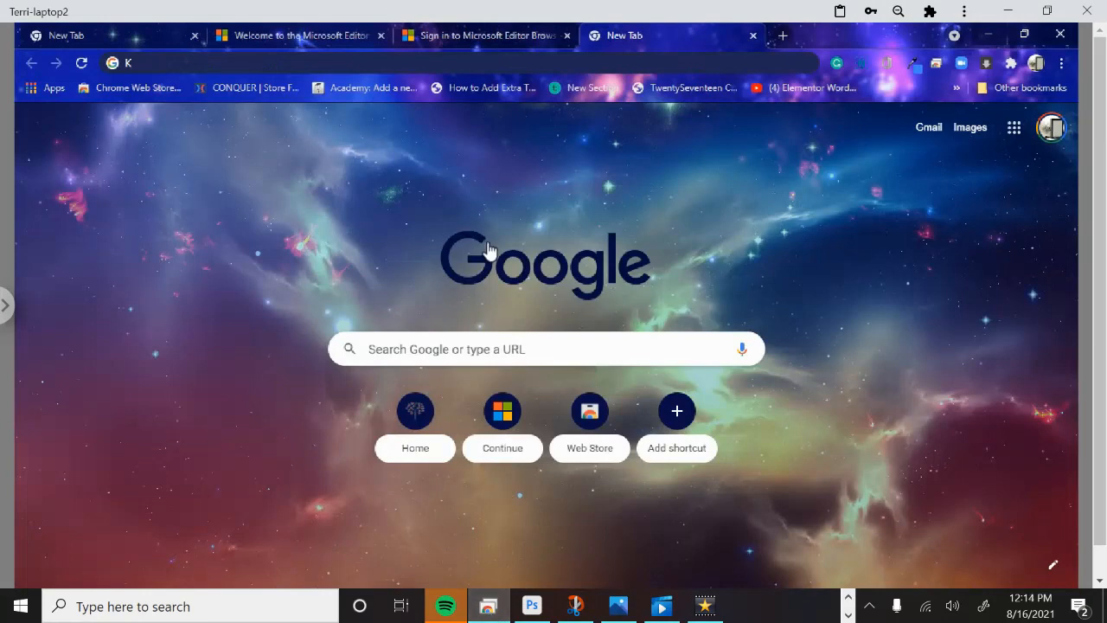
left_click(5, 304)
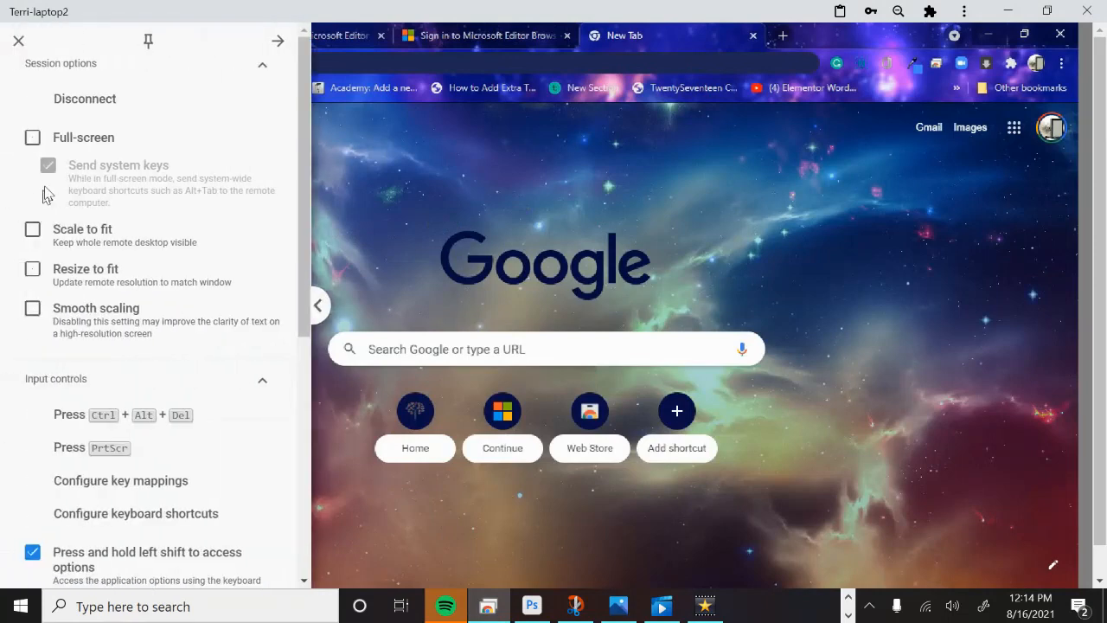
left_click(32, 138)
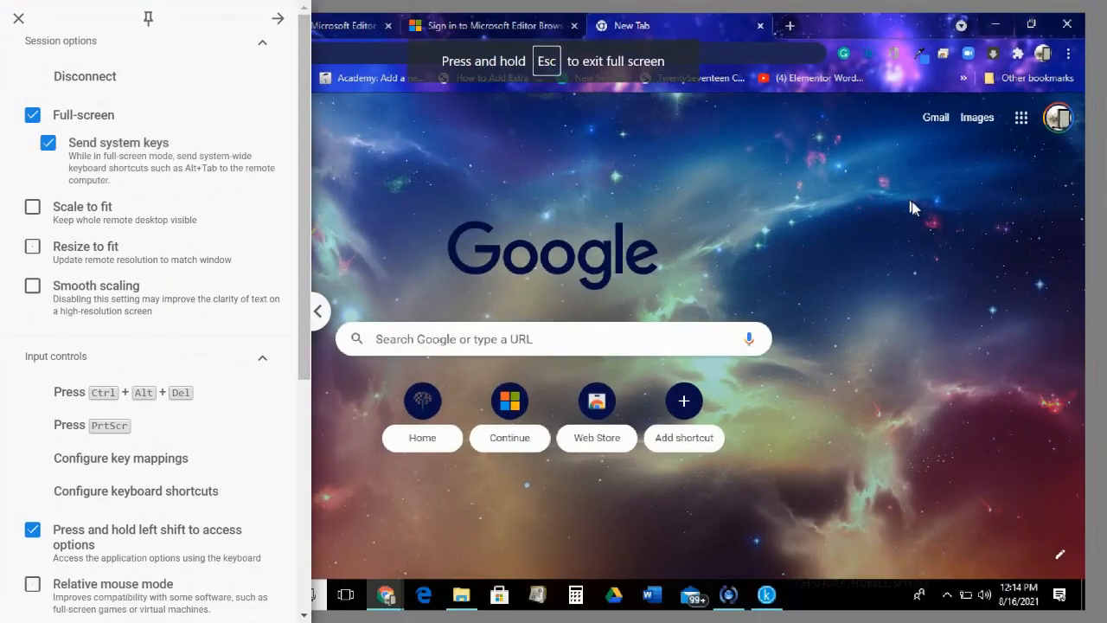
left_click(956, 257)
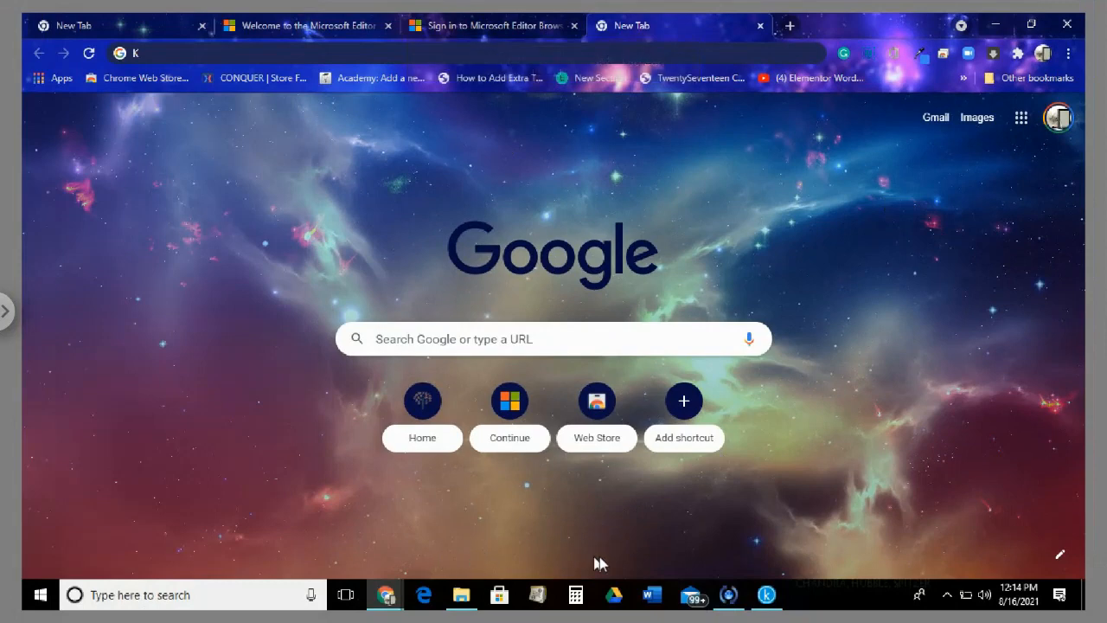
left_click(767, 594)
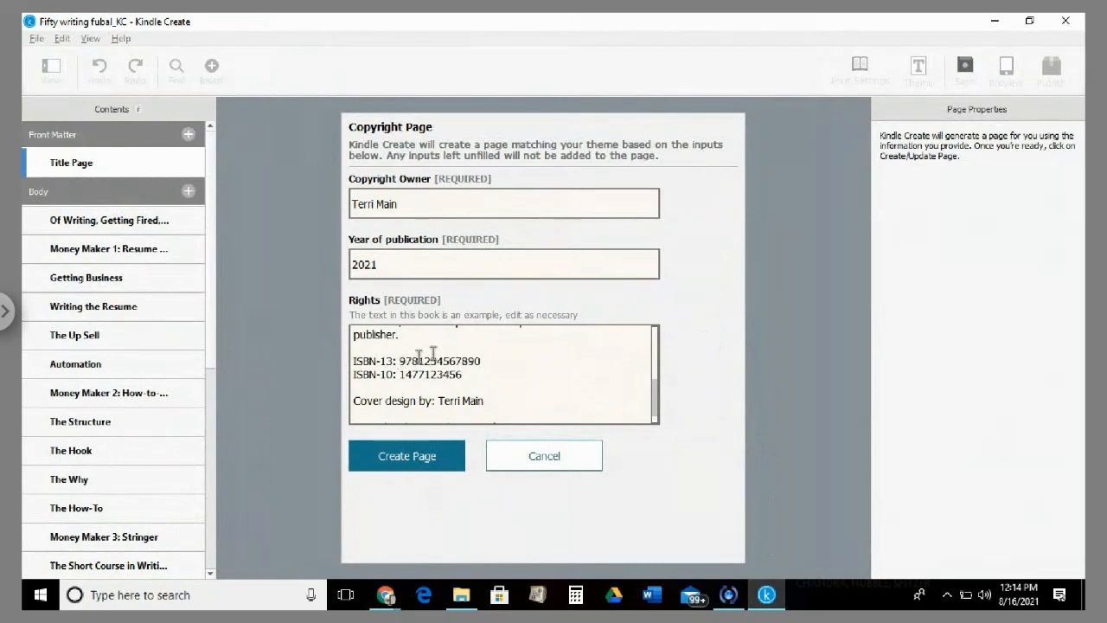
left_click_drag(481, 361, 396, 361)
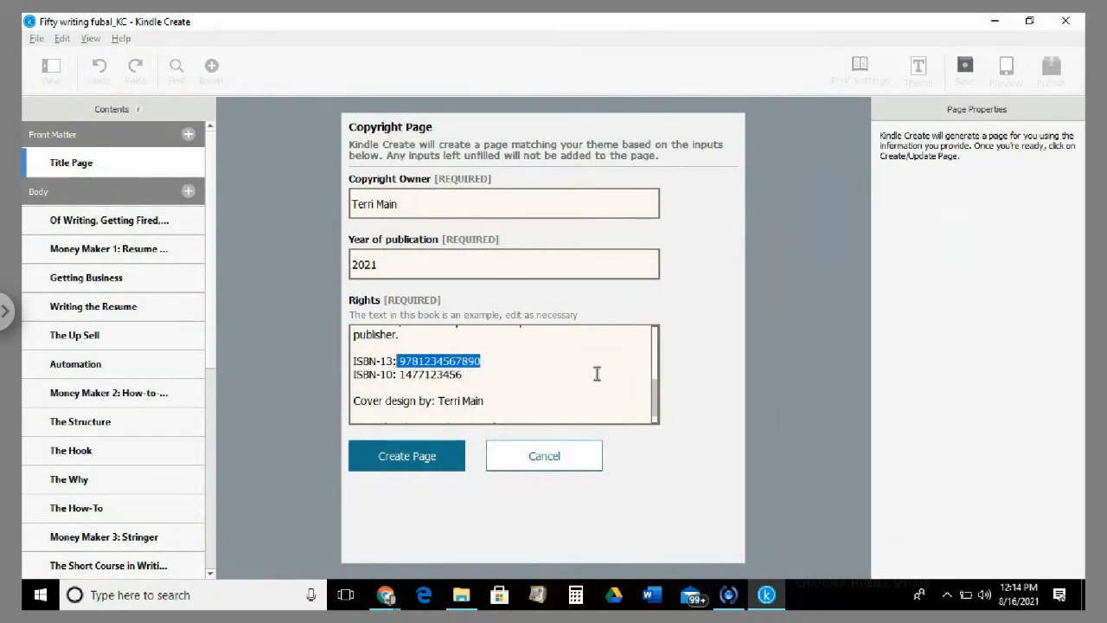
key("ctrl+v")
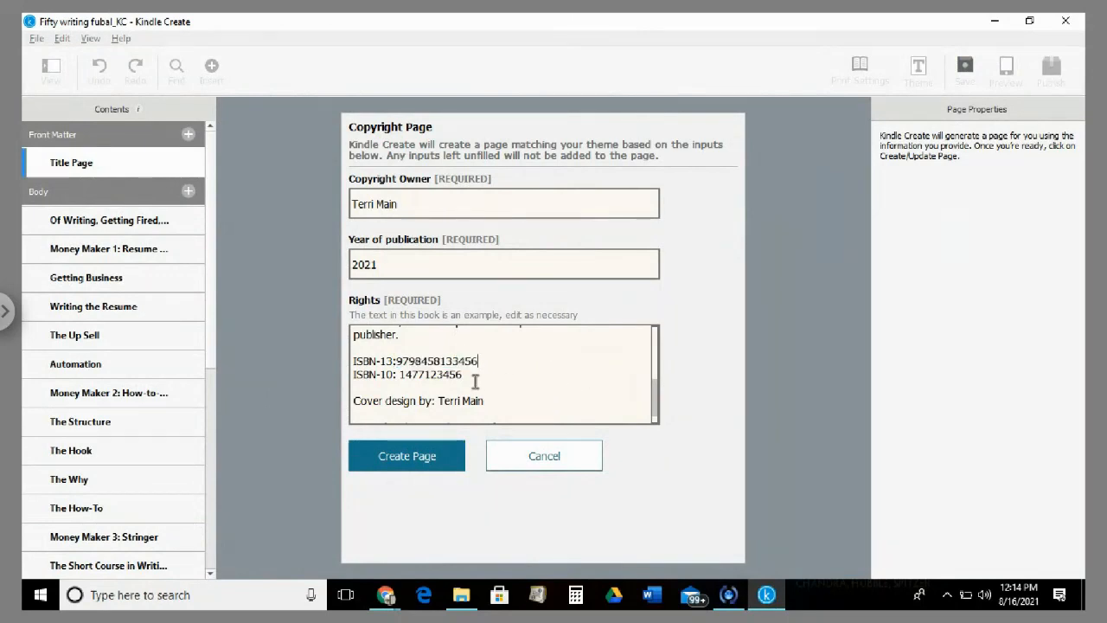
left_click_drag(475, 382, 340, 381)
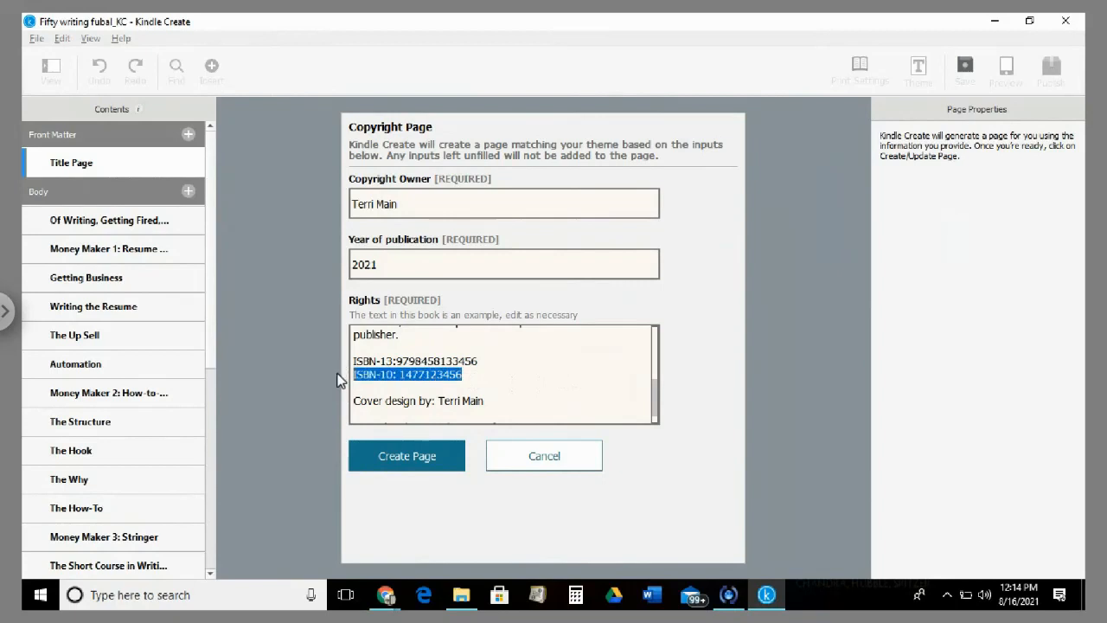
key("Delete")
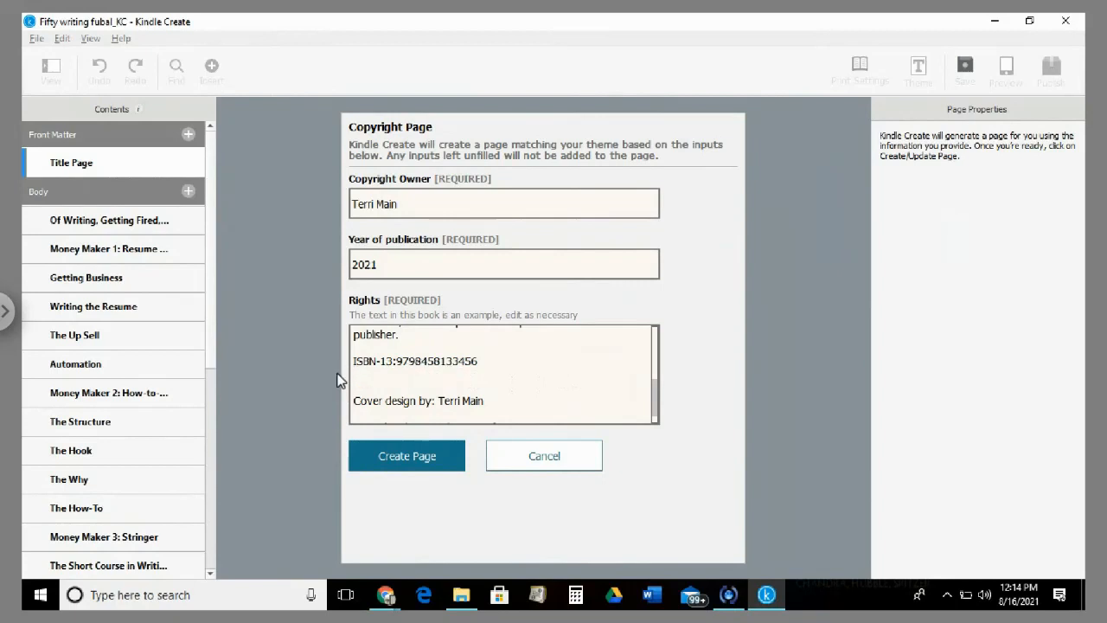
left_click(398, 362)
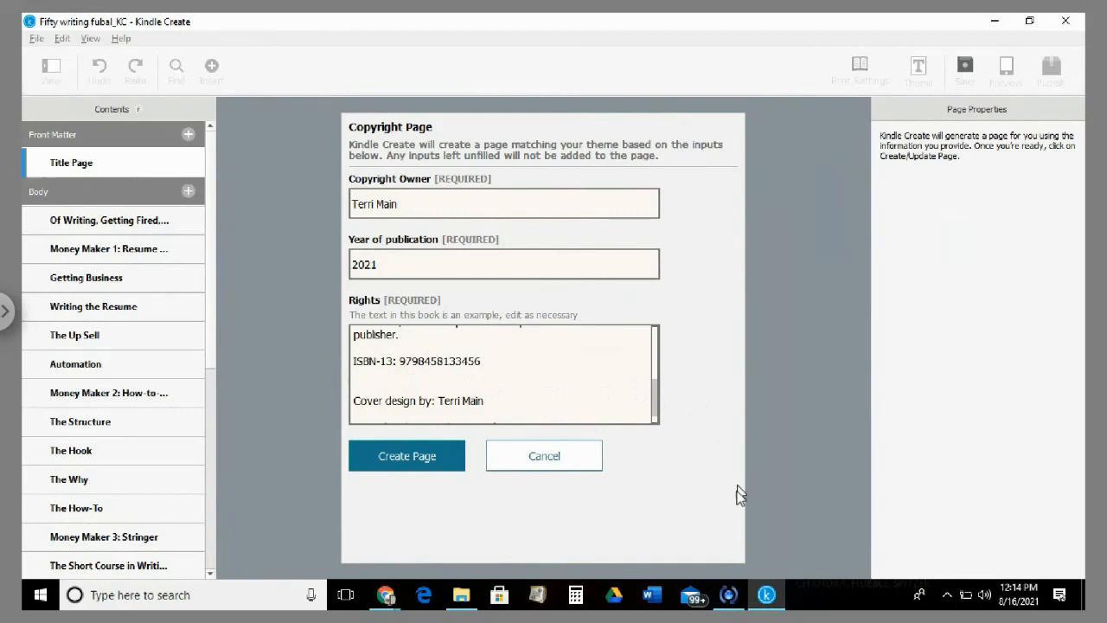
left_click(409, 458)
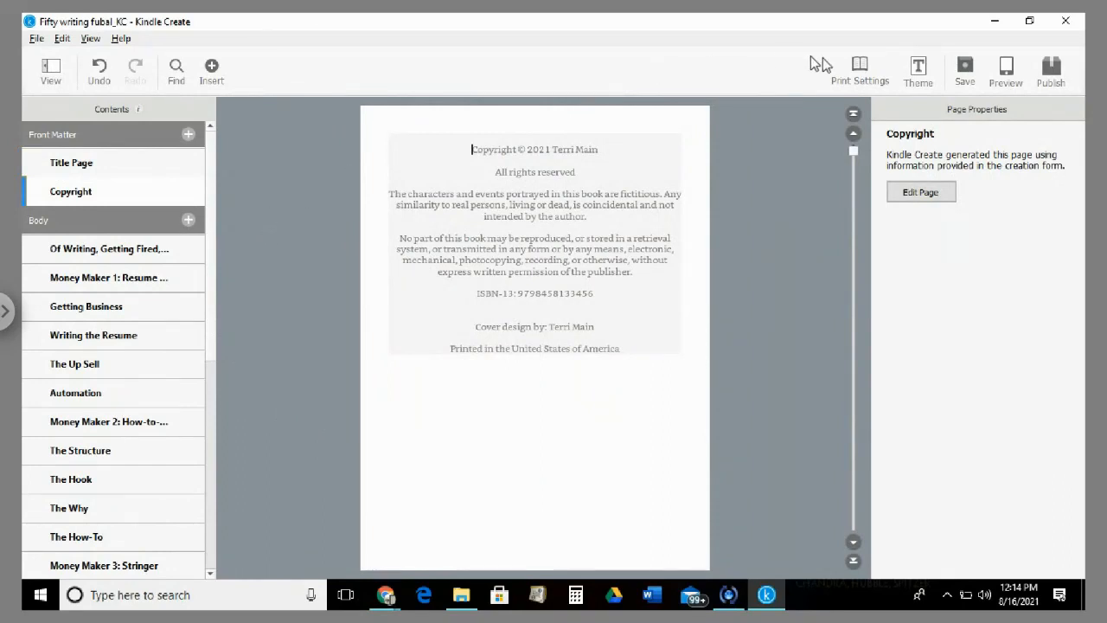
Step: From the first body chapter, compare the Classic, Cosmos and Amour themes and apply Cosmos to the book
left_click(80, 249)
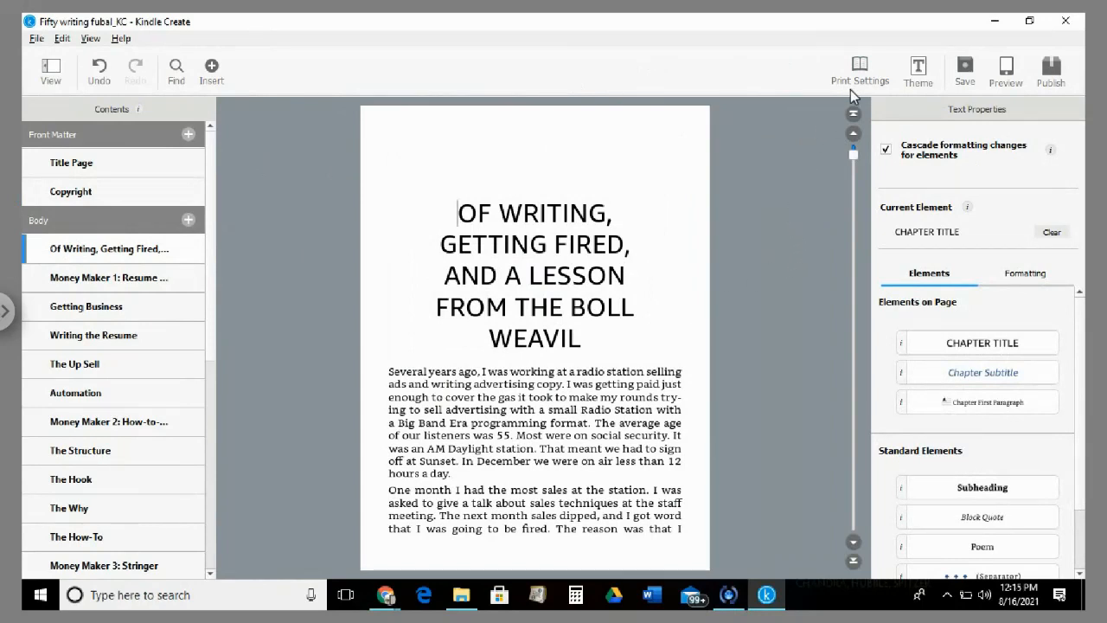
left_click(919, 71)
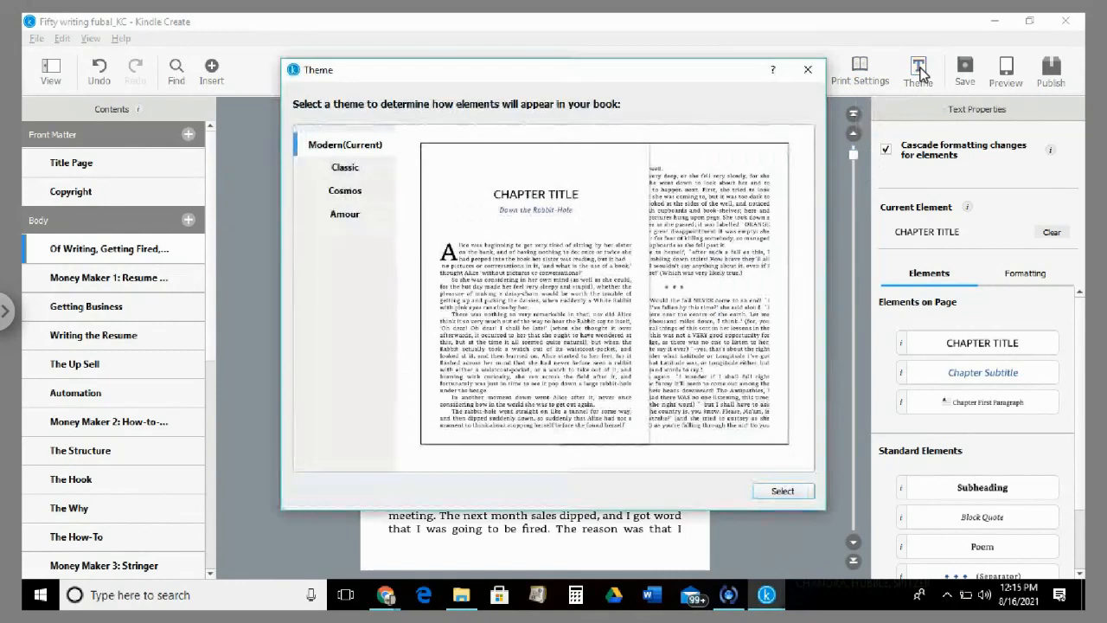
left_click(343, 173)
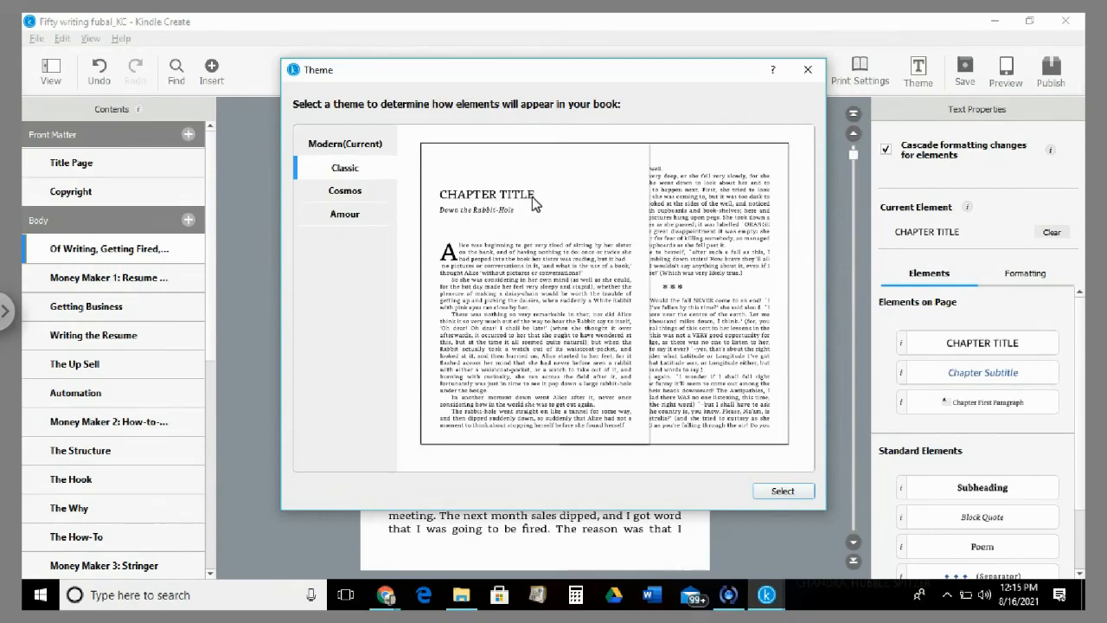
left_click(350, 193)
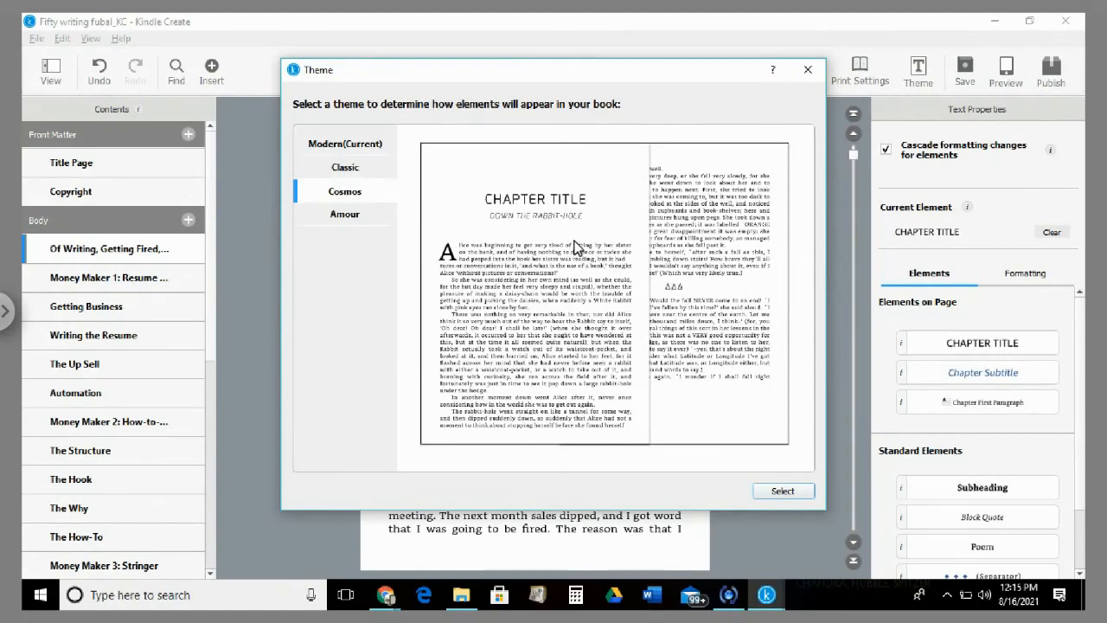
left_click(349, 214)
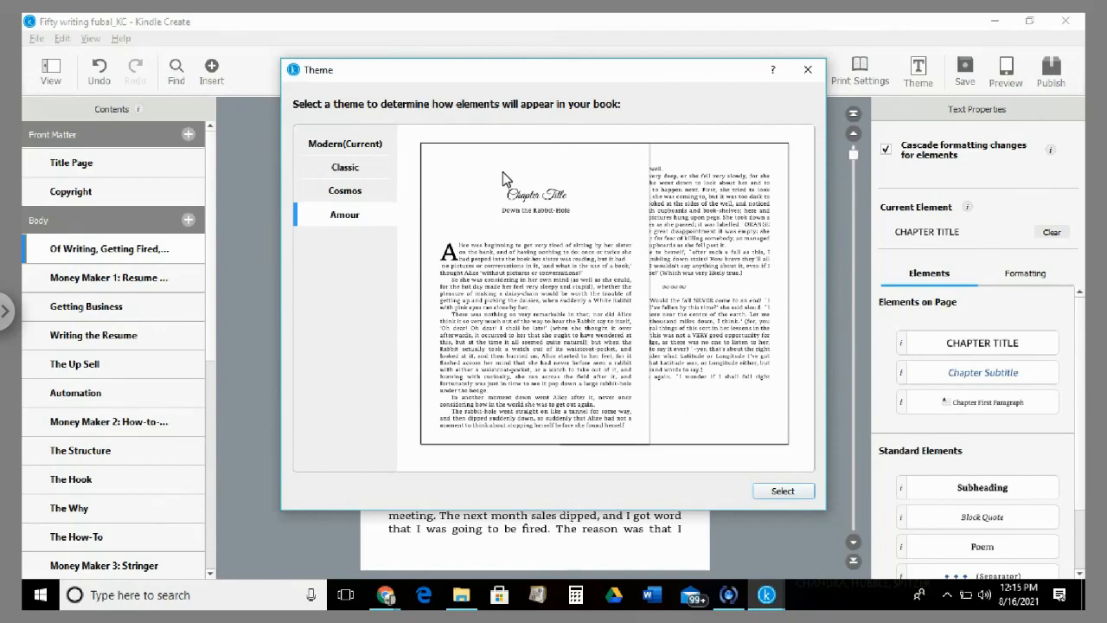
left_click(347, 194)
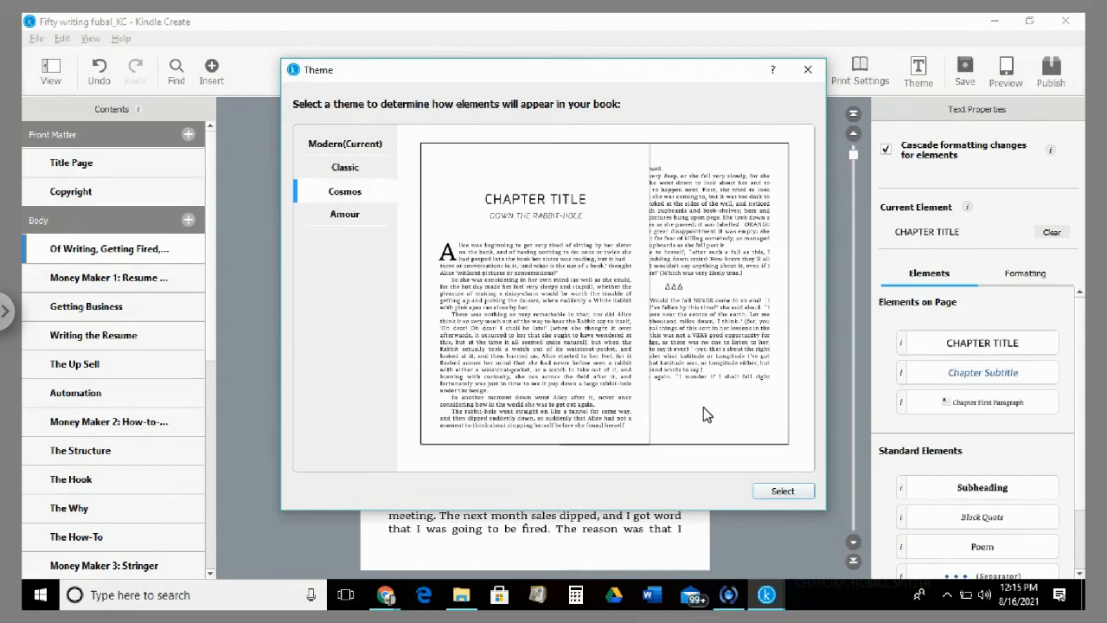
left_click(782, 492)
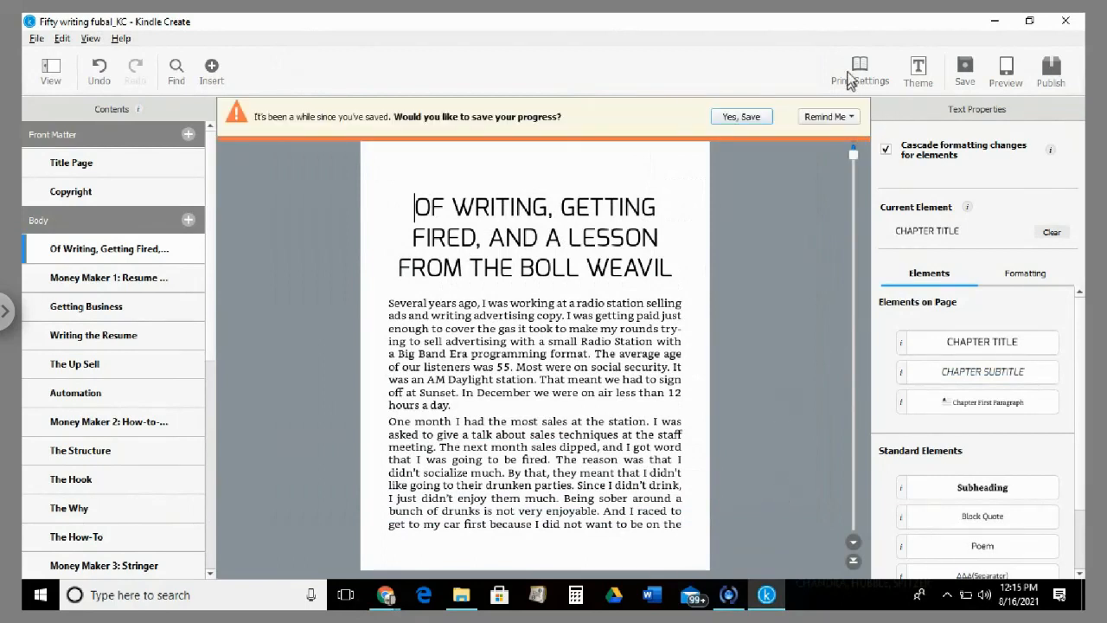
Step: Save the book's progress and switch its theme to Modern
left_click(742, 117)
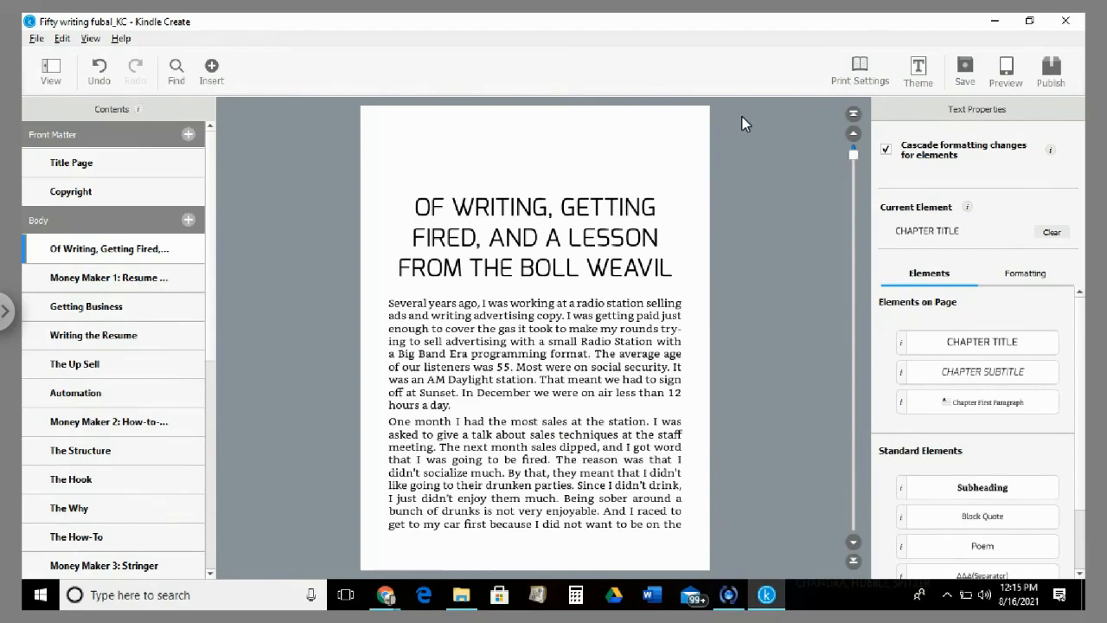
left_click(918, 70)
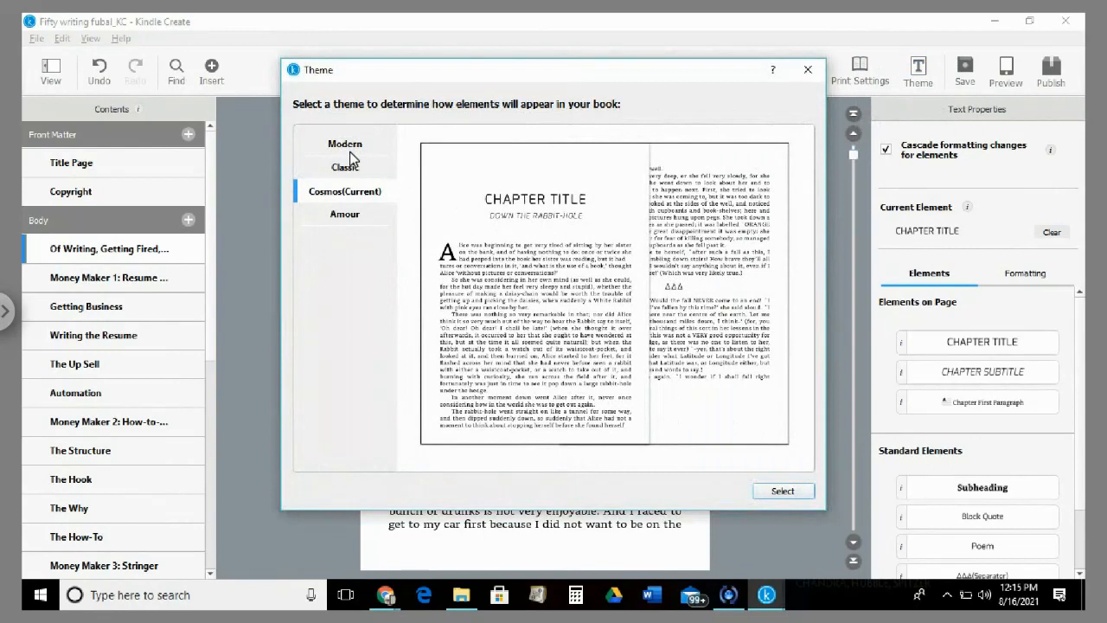
left_click(351, 147)
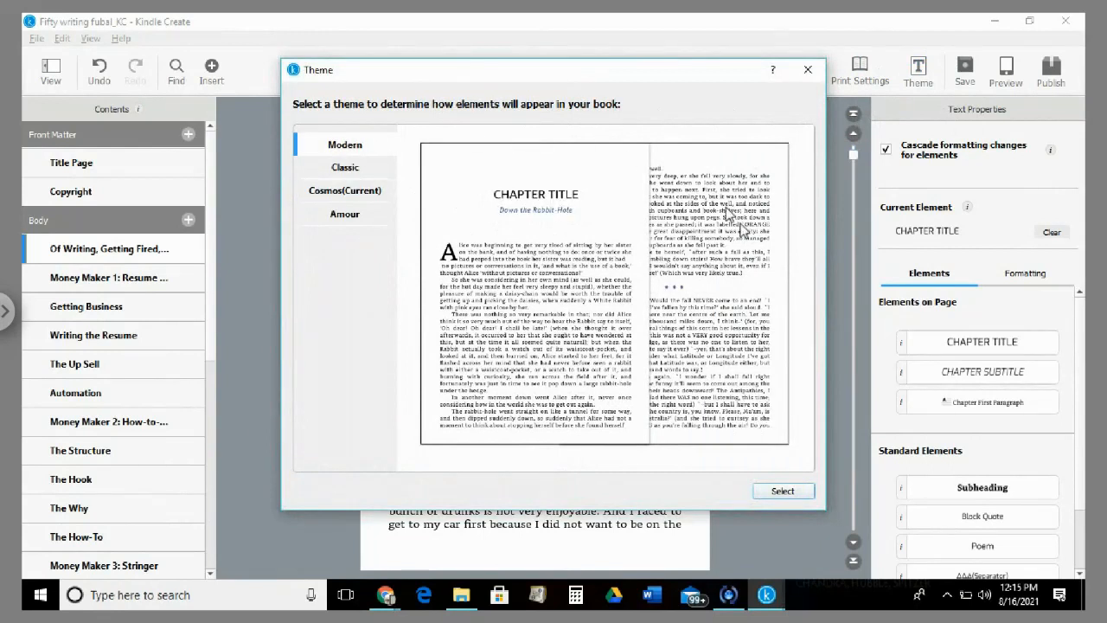
left_click(783, 492)
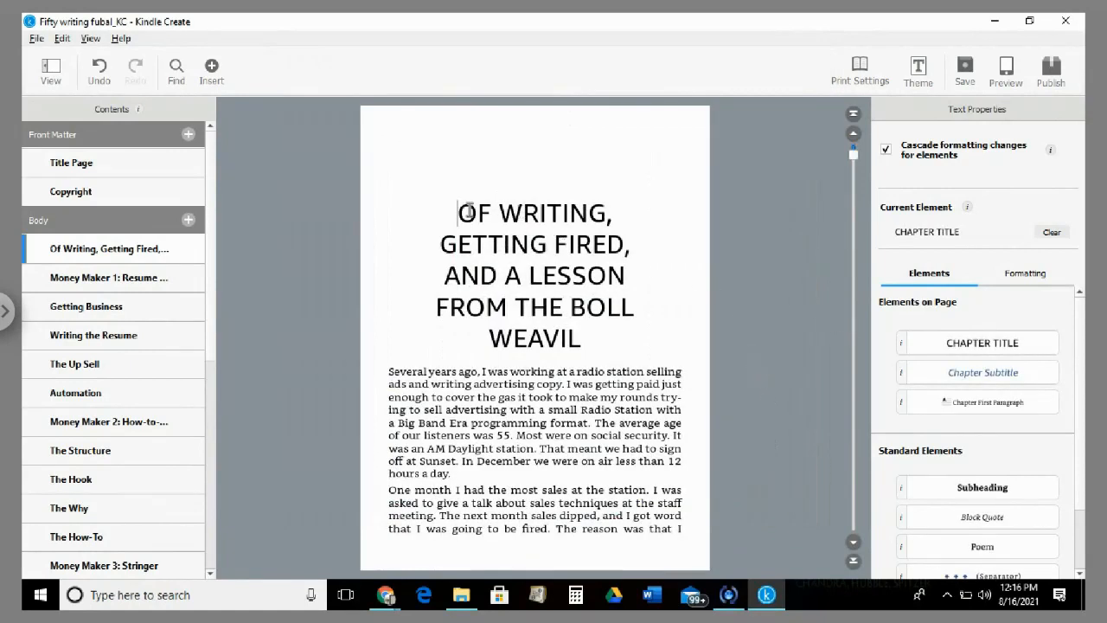
Step: Apply the Chapter Title element to the whole heading of the first body chapter and show its formatting options
left_click_drag(454, 212, 592, 339)
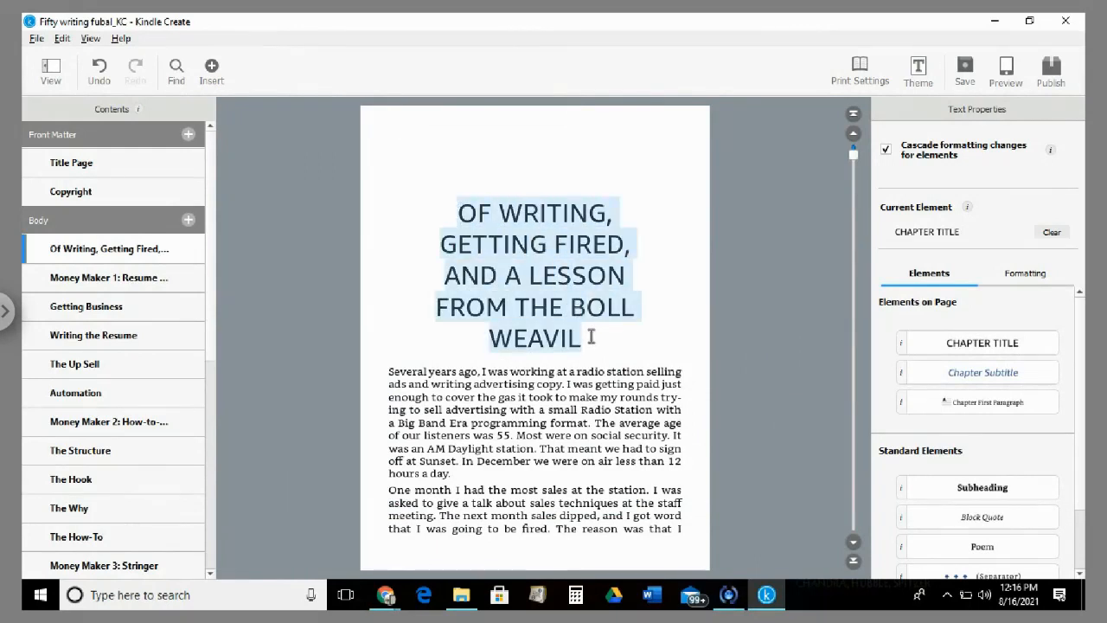
left_click(995, 350)
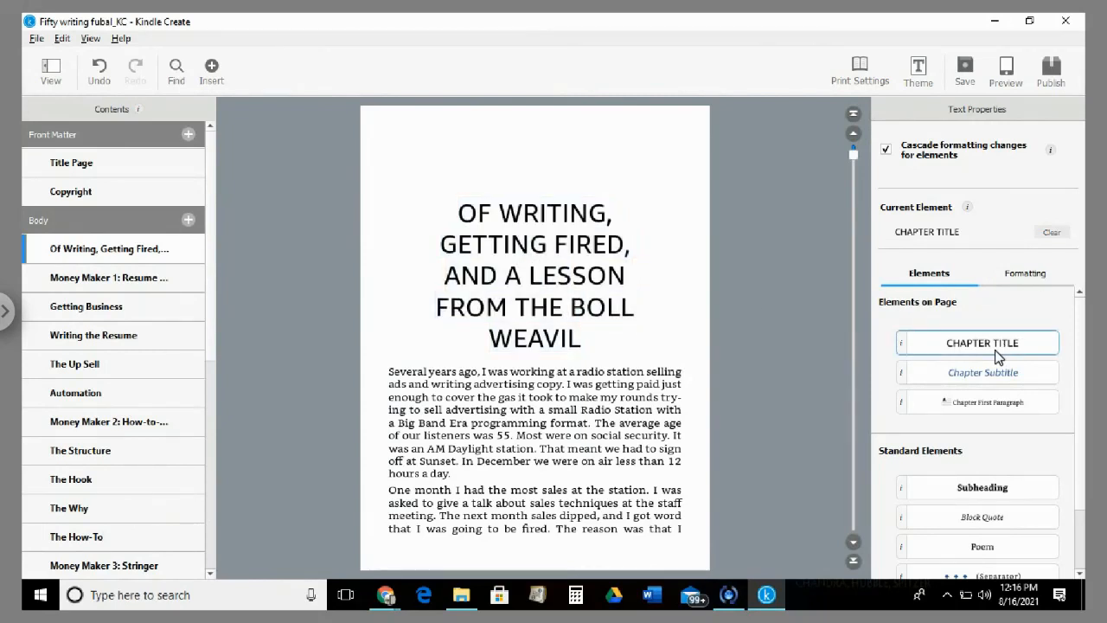
left_click(1025, 291)
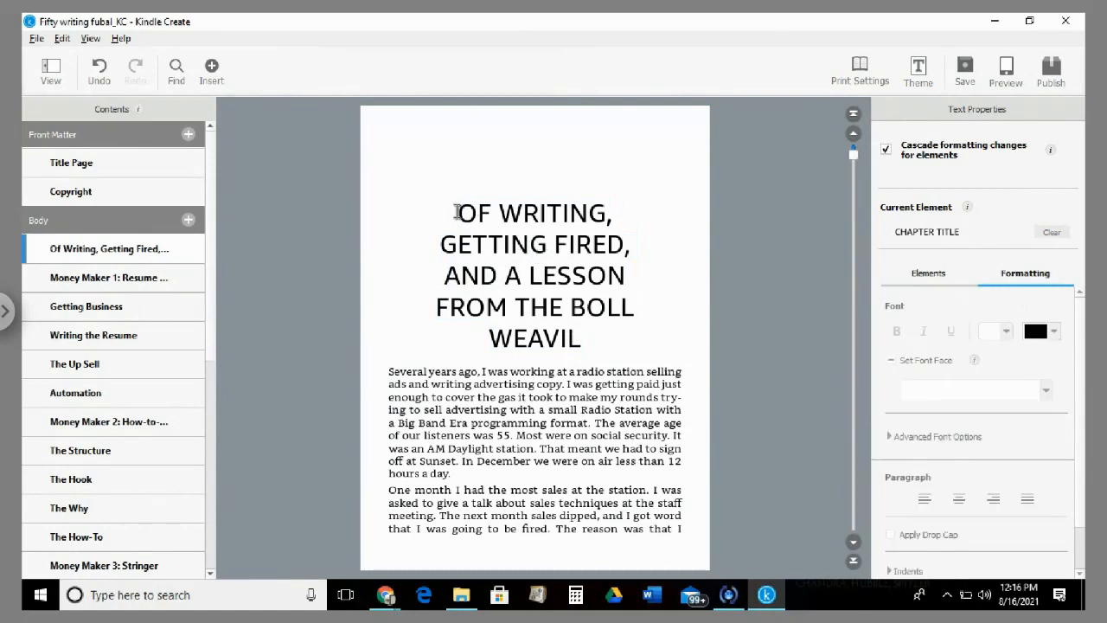
Step: Try italics on the first body chapter's title and turn them off again
left_click_drag(450, 210, 611, 327)
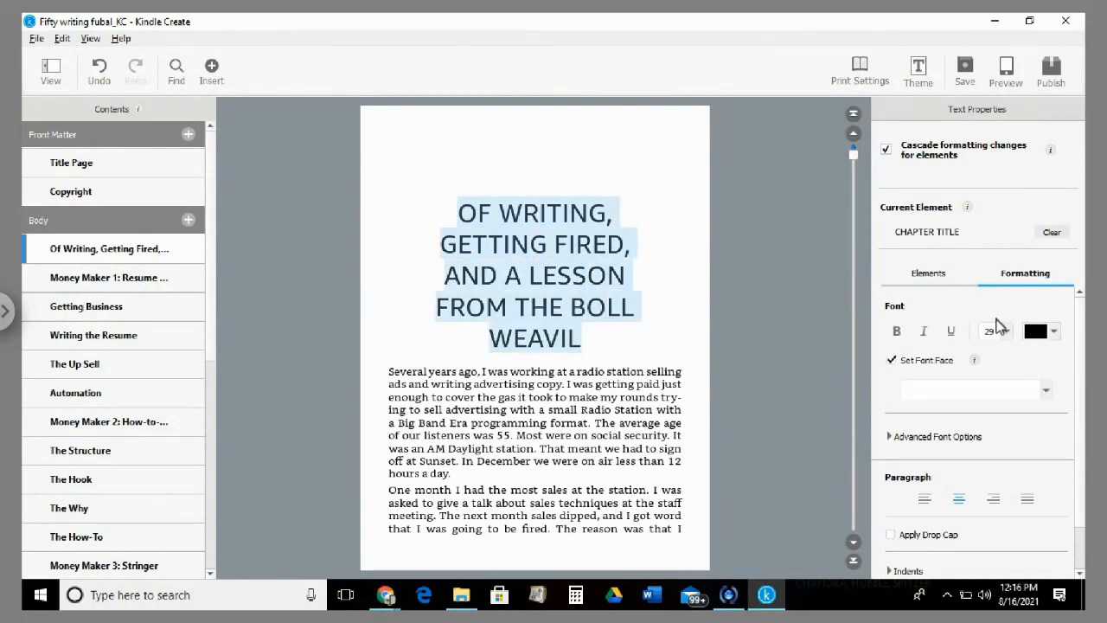
left_click(926, 336)
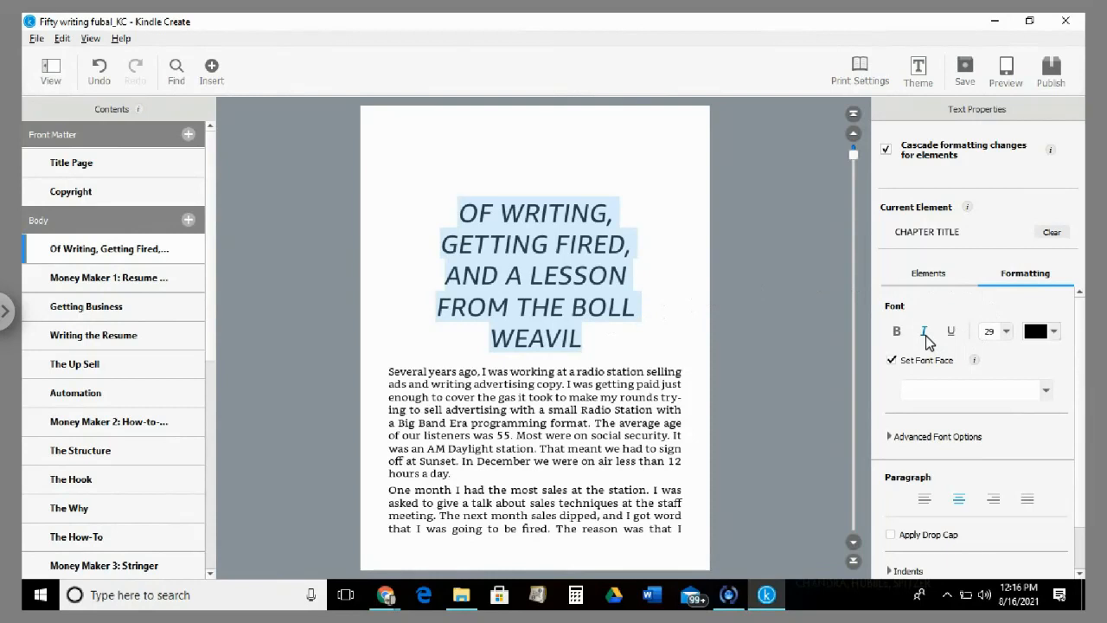
left_click(926, 335)
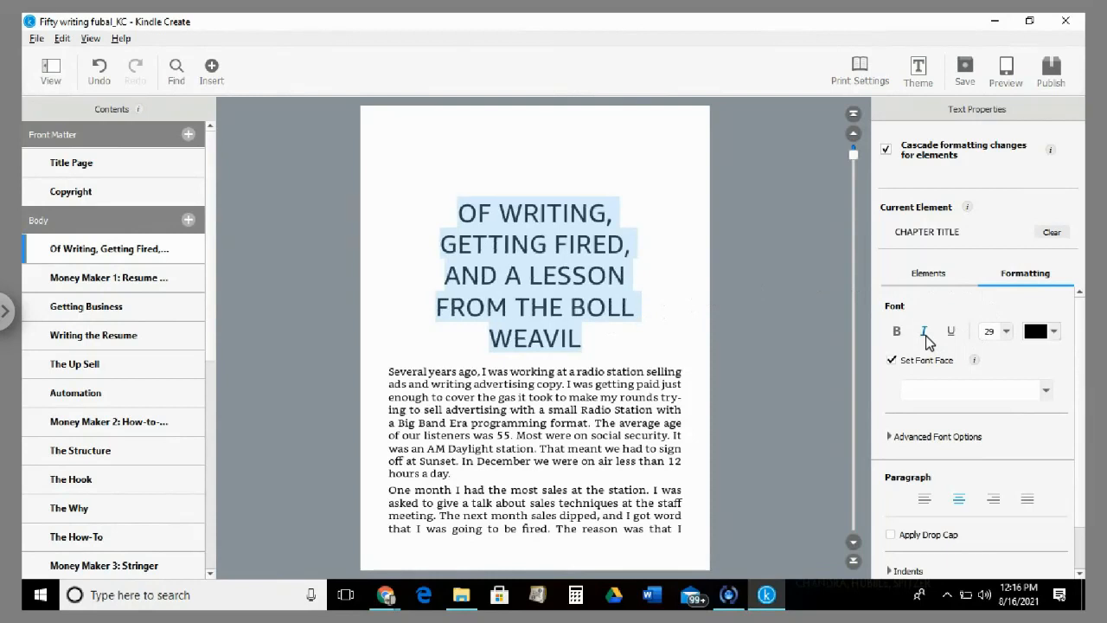
left_click(925, 335)
left_click(926, 336)
Step: Try the Monospace font face on the chapter title, and settle on Amazon Ember (sans serif)
left_click(1050, 395)
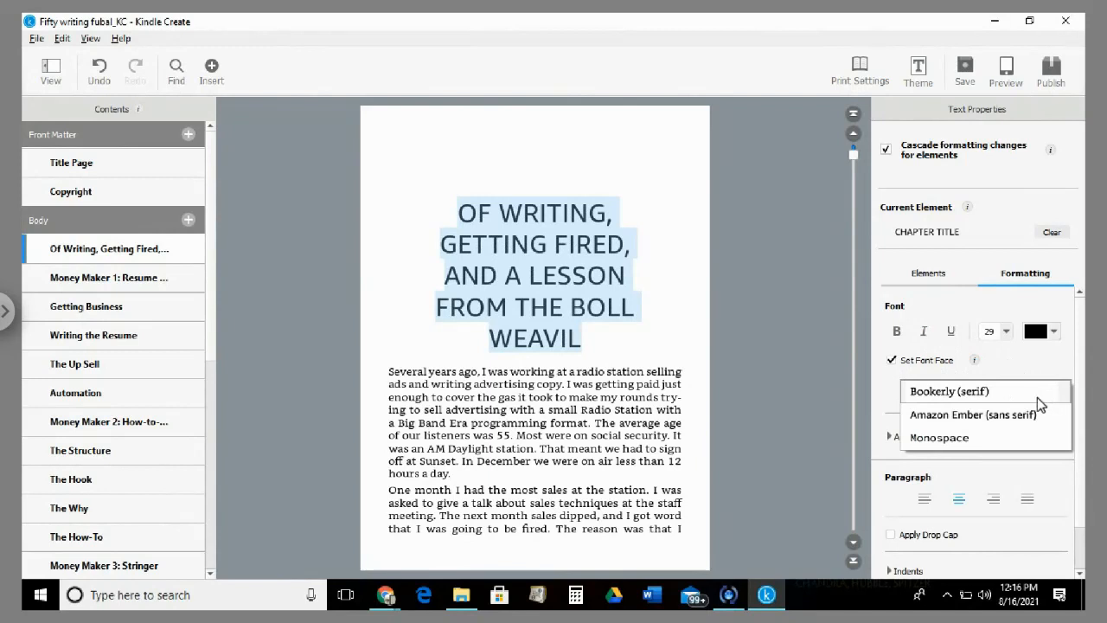
left_click(962, 439)
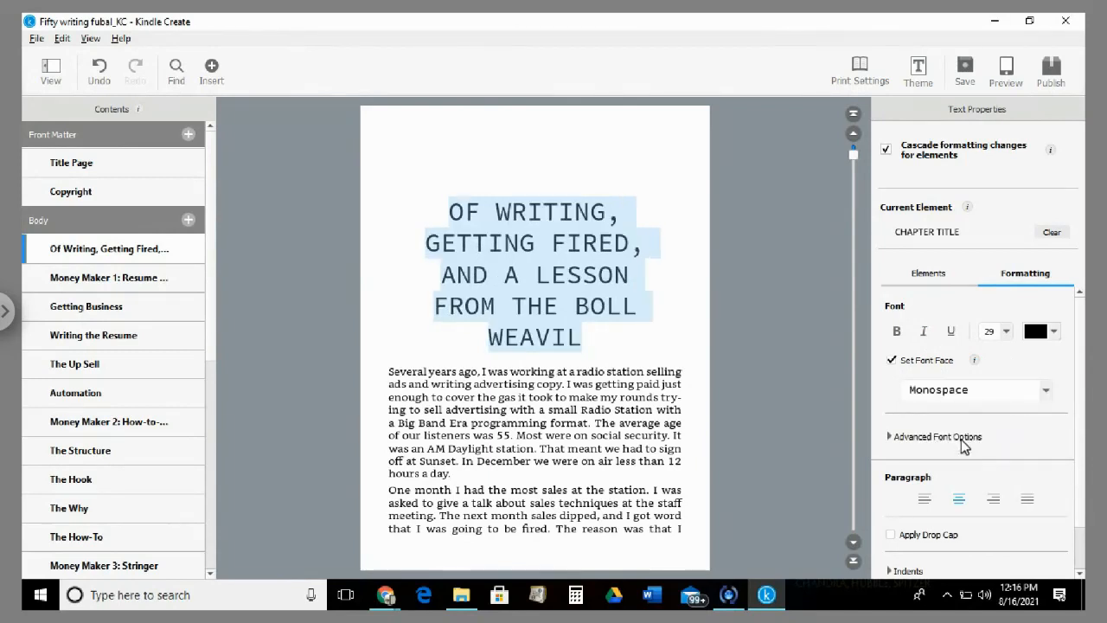
left_click(1049, 394)
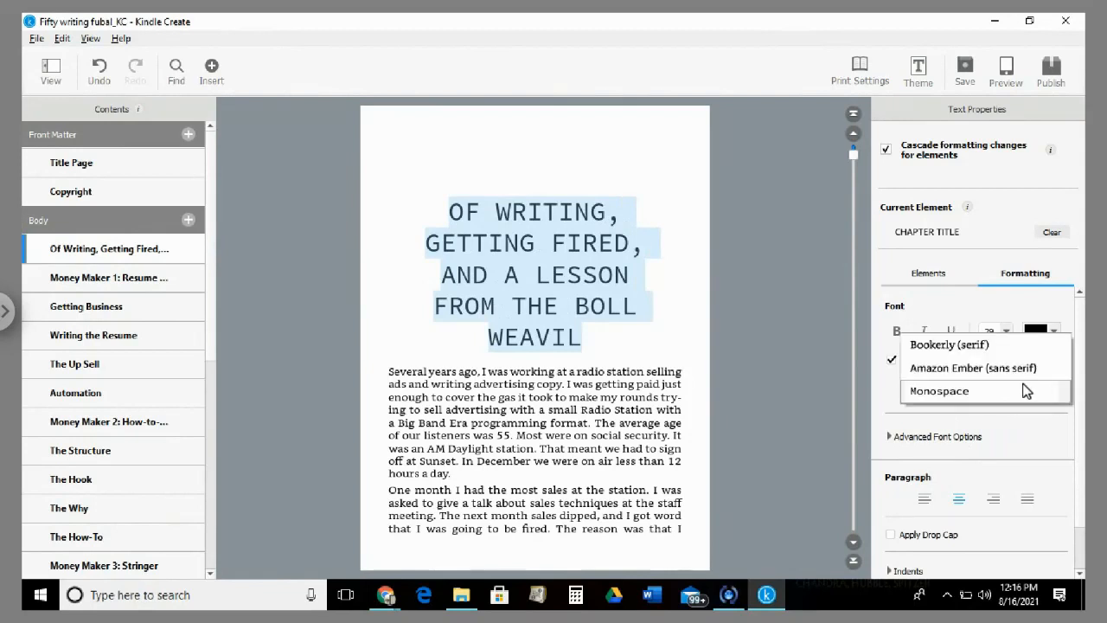
left_click(1015, 370)
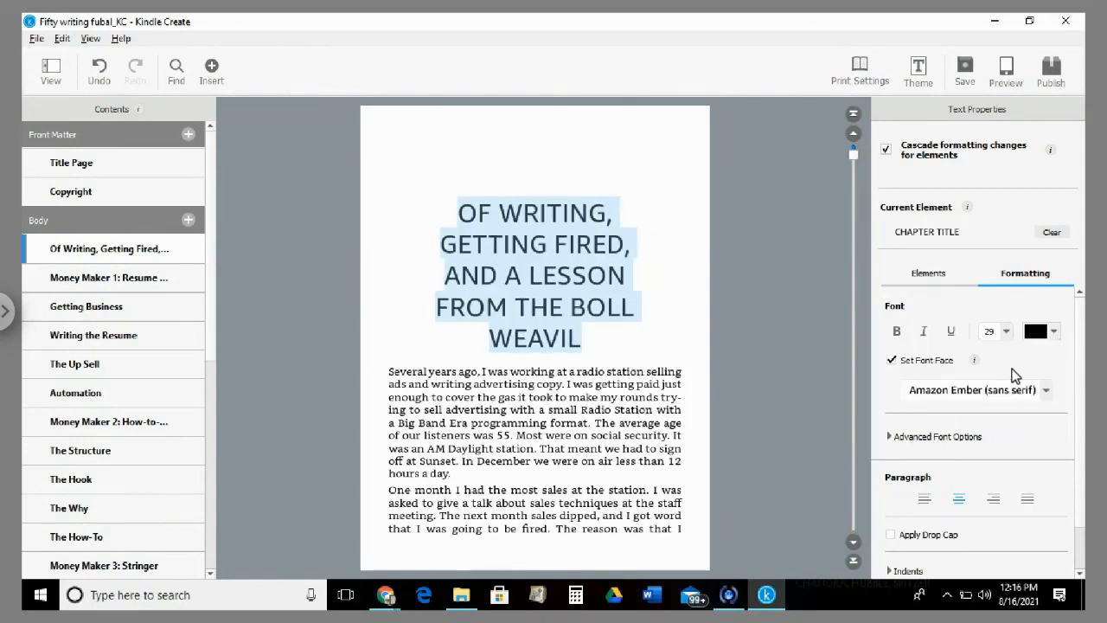
Step: Color the chapter title medium blue and set its font size to 24
left_click(1054, 332)
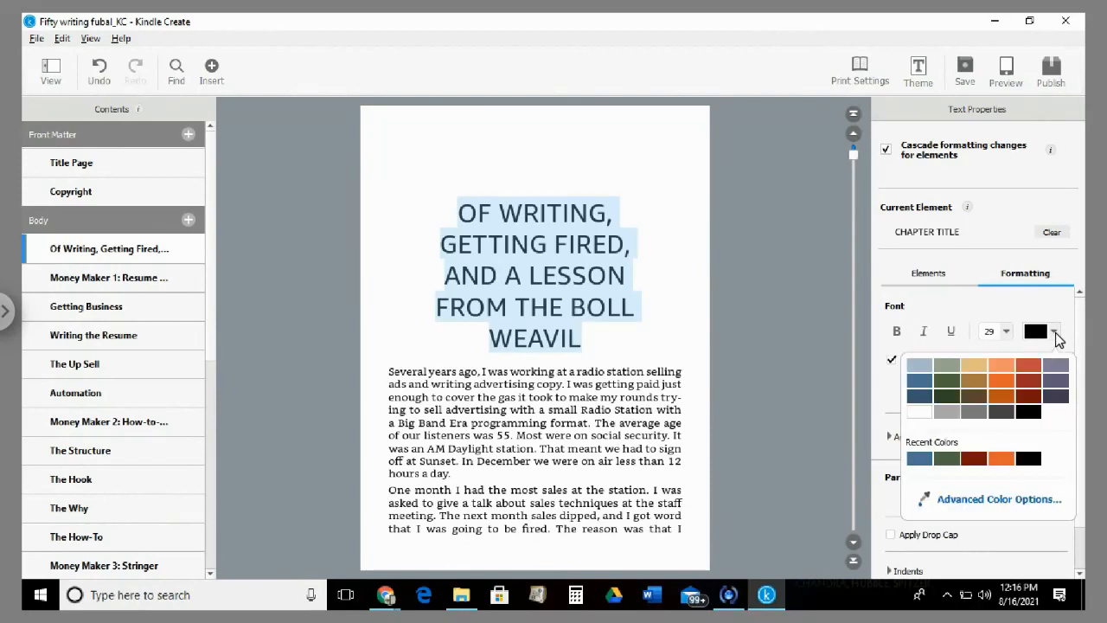
left_click(919, 384)
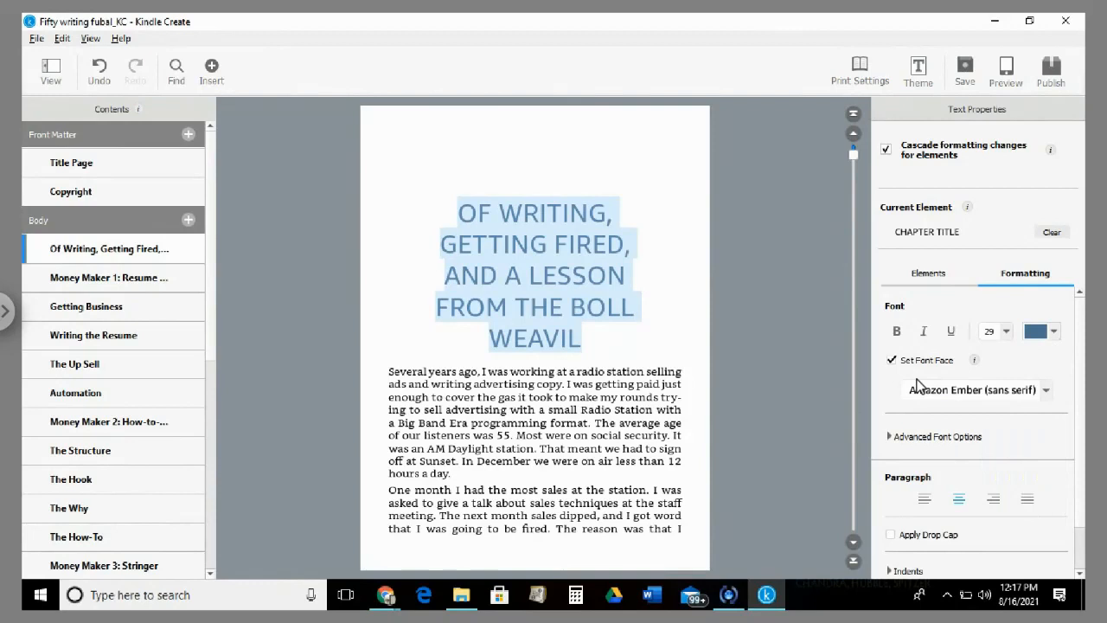
left_click(1009, 332)
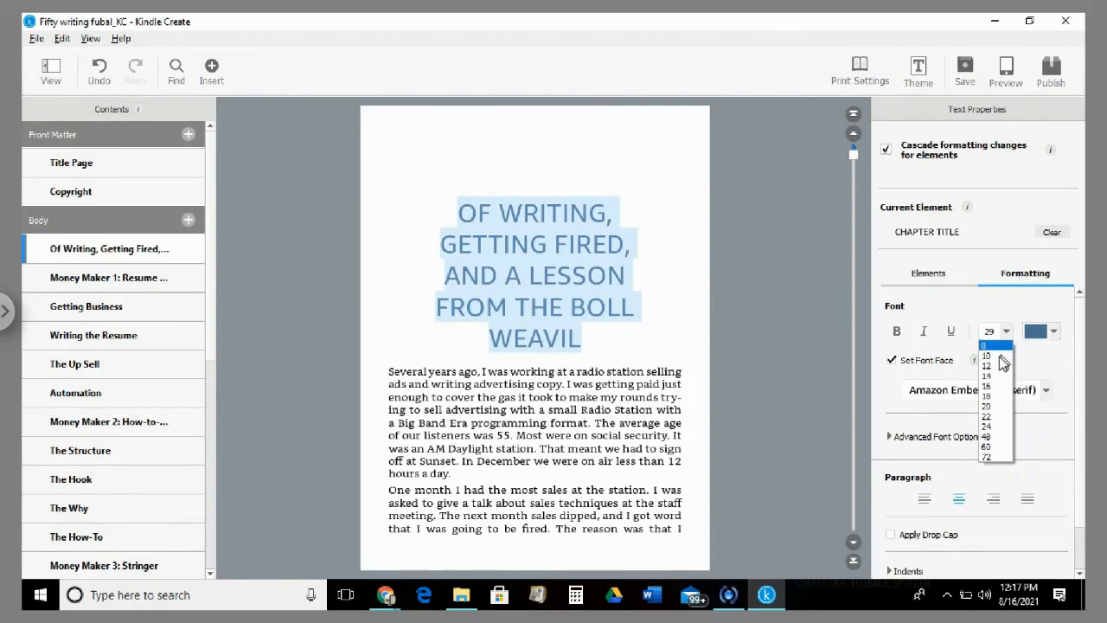
left_click(988, 427)
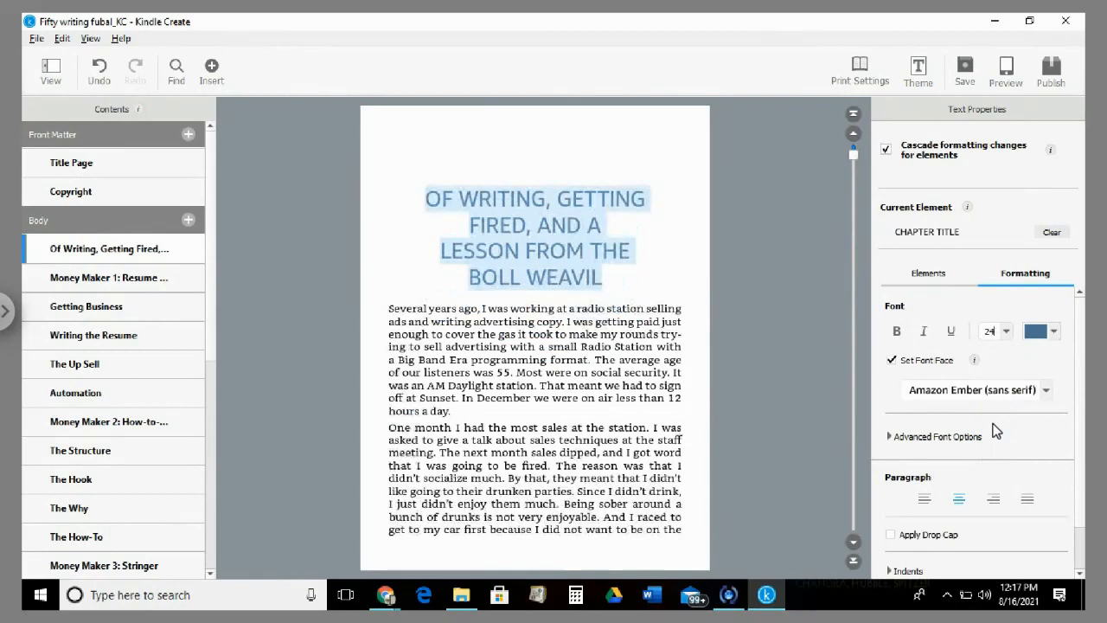
Step: Expand the advanced font options and restore the chapter title's font face to Amazon Ember (sans serif)
scroll(978, 376, "down", 2)
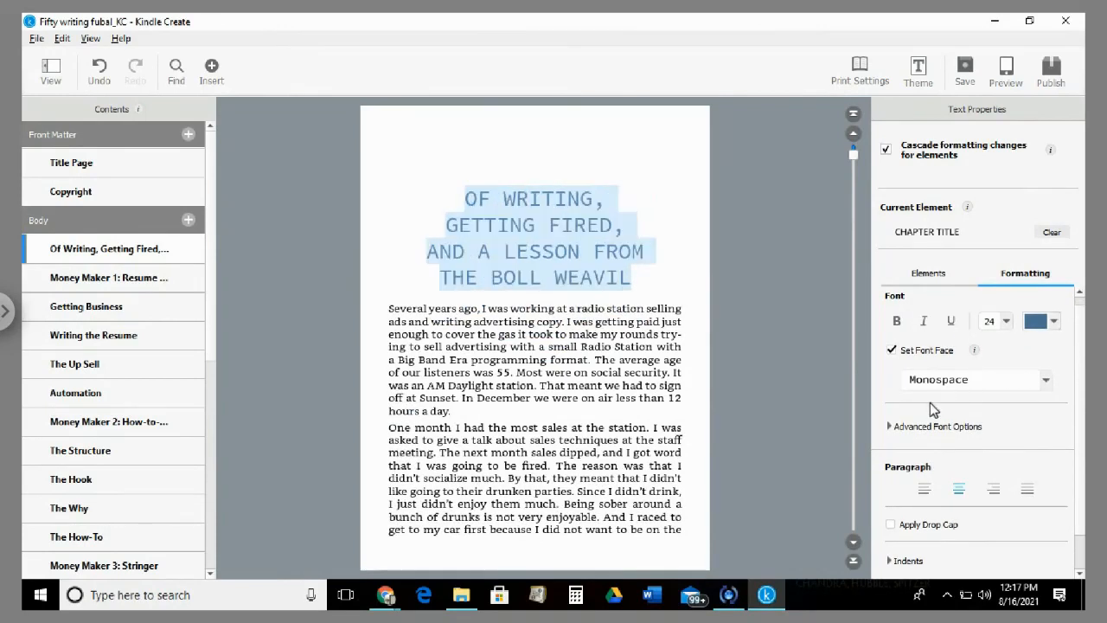
left_click(890, 428)
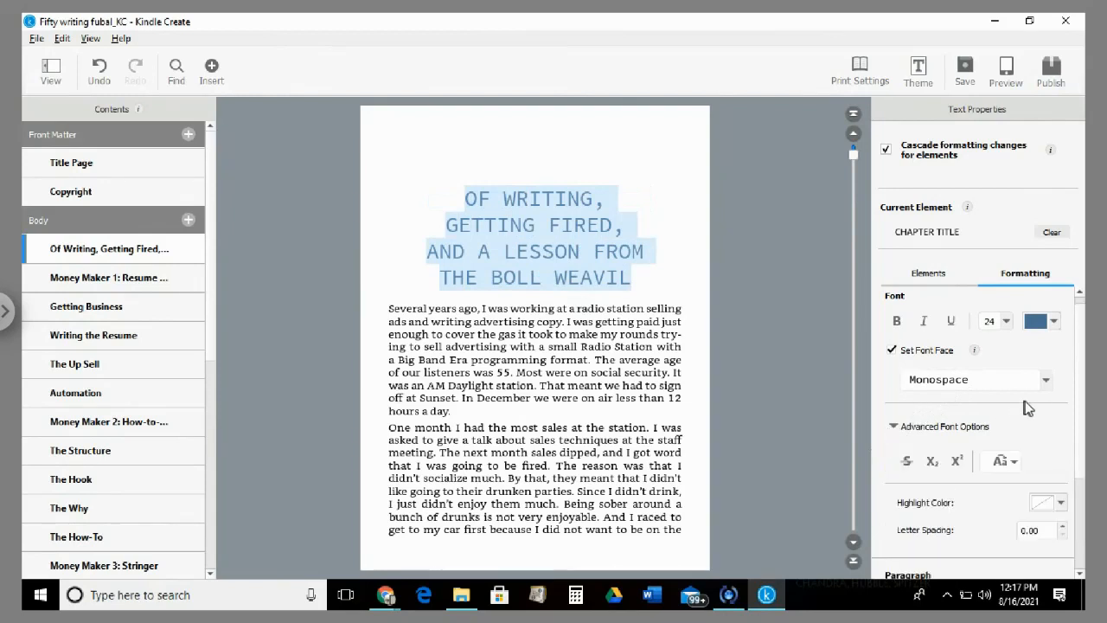
left_click(1045, 381)
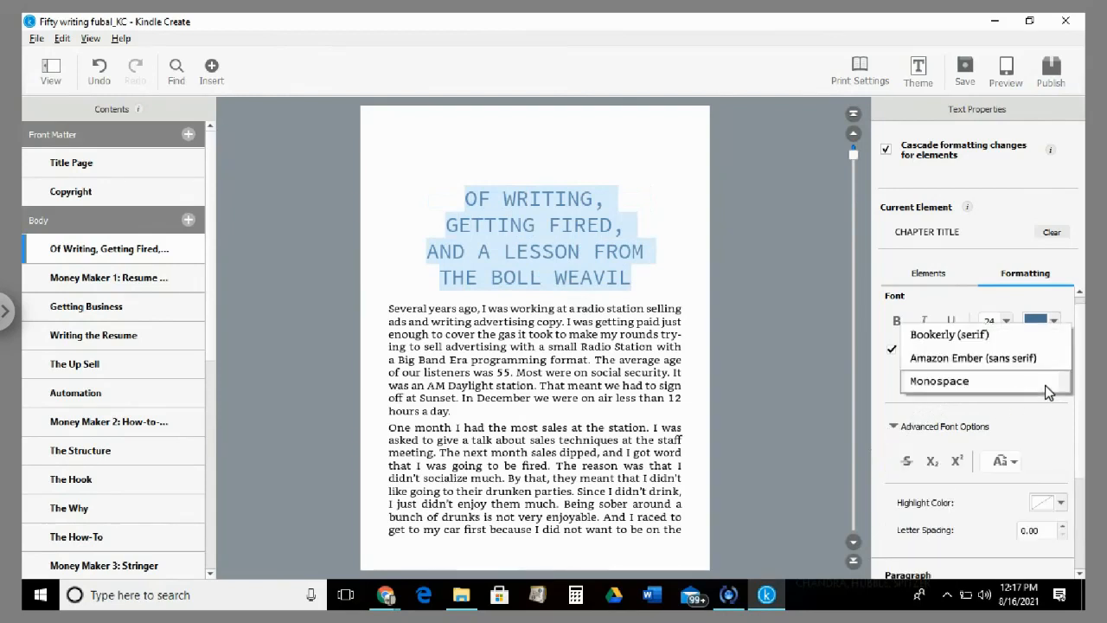
left_click(1000, 364)
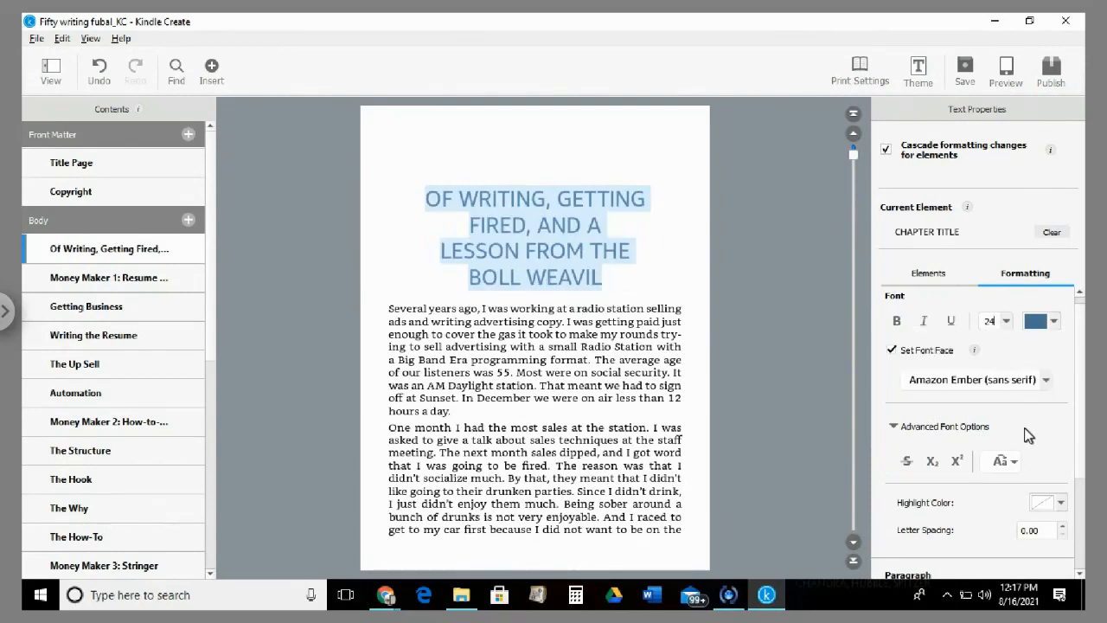
Step: Try Title Case capitalization on the chapter title, and set it back to UPPER CASE
scroll(1027, 424, "down", 1)
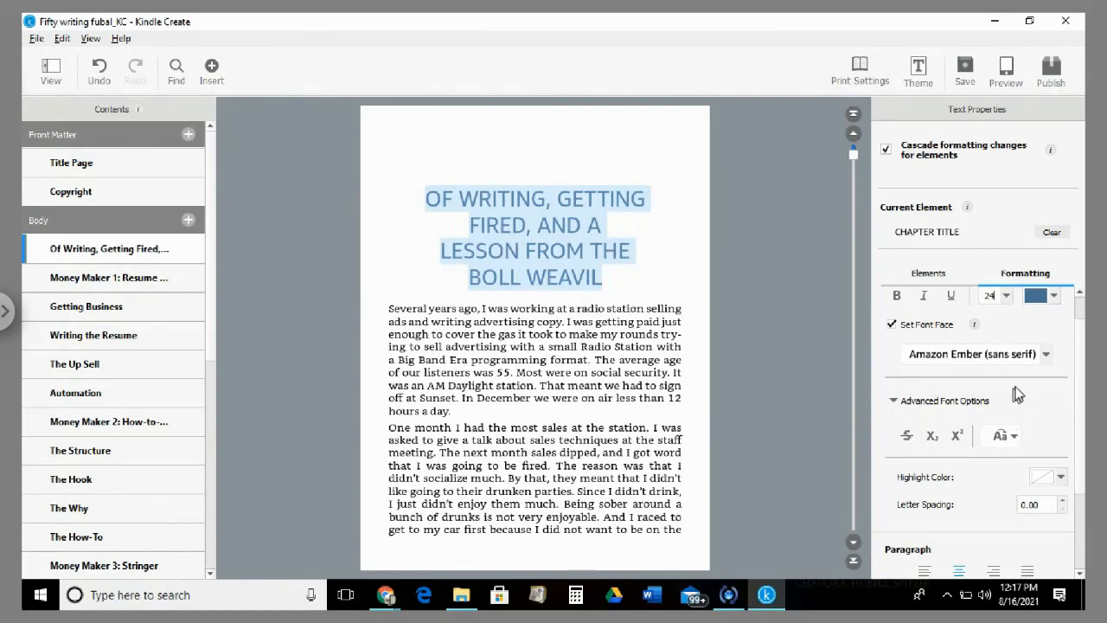
scroll(1034, 389, "down", 1)
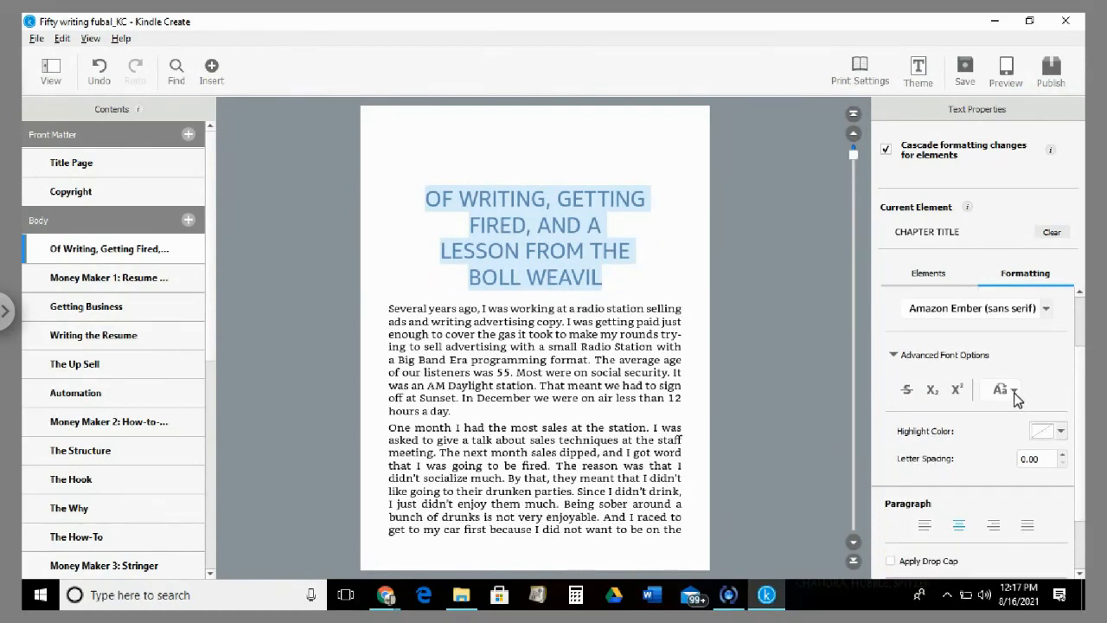
left_click(1014, 391)
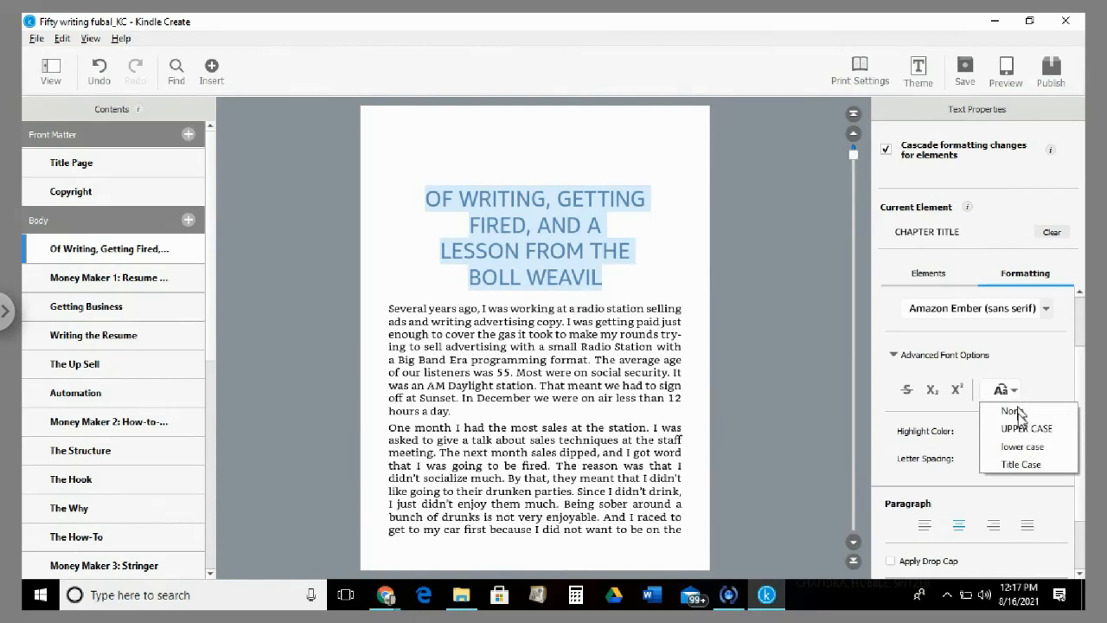
left_click(1024, 471)
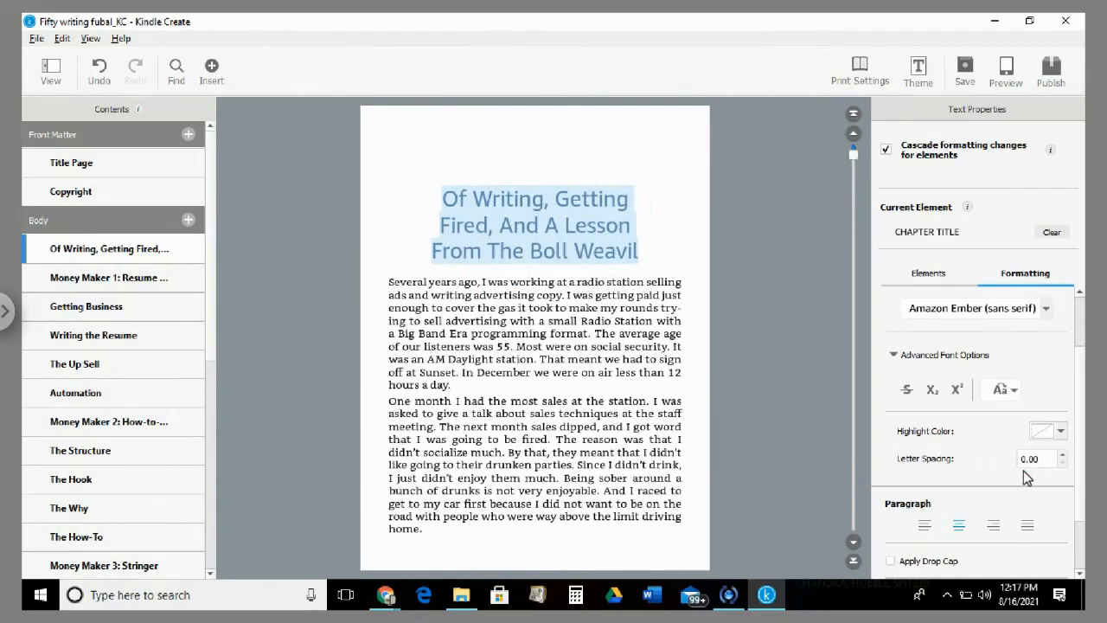
left_click(1015, 389)
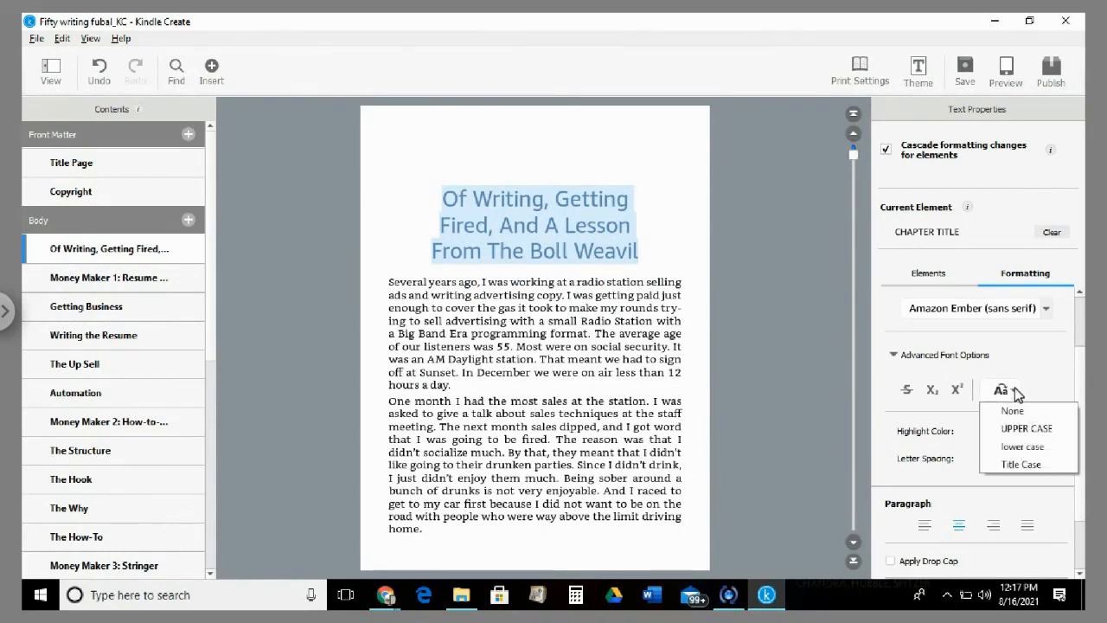
left_click(1026, 429)
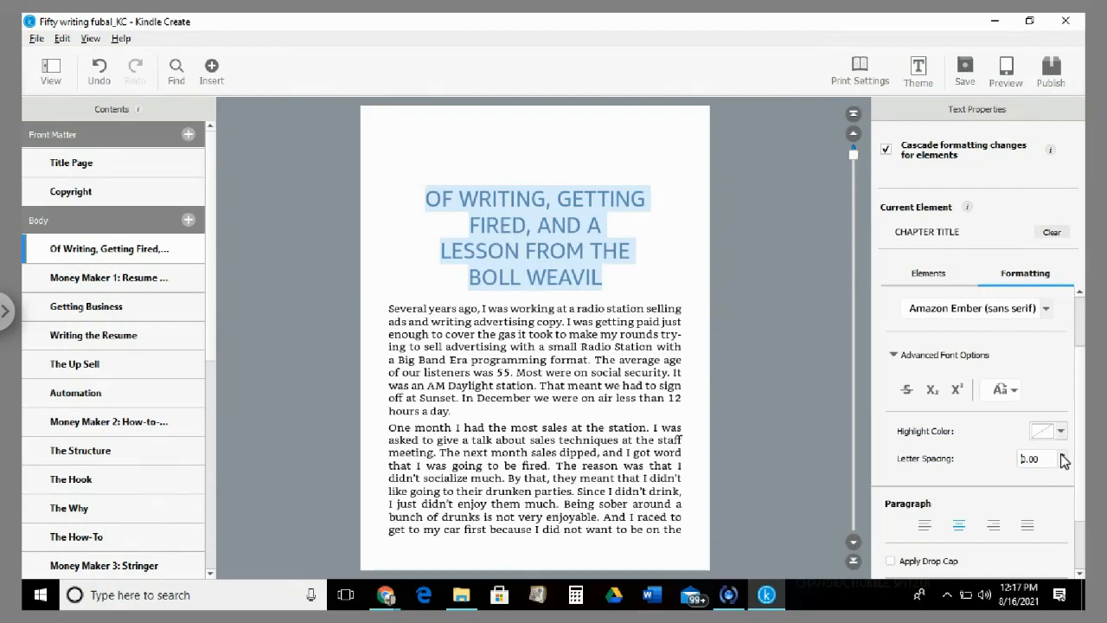
Step: Widen the chapter title's letter spacing, settling on 3.50
left_click(1063, 458)
left_click(1063, 459)
left_click(1063, 459)
left_click(1063, 458)
left_click(1063, 458)
left_click(1063, 458)
left_click(1063, 458)
left_click(1063, 459)
left_click(1063, 459)
left_click(1063, 458)
left_click(1063, 458)
left_click(1063, 459)
left_click(1063, 458)
left_click(1064, 459)
left_click(1064, 458)
left_click(1063, 459)
left_click(1063, 458)
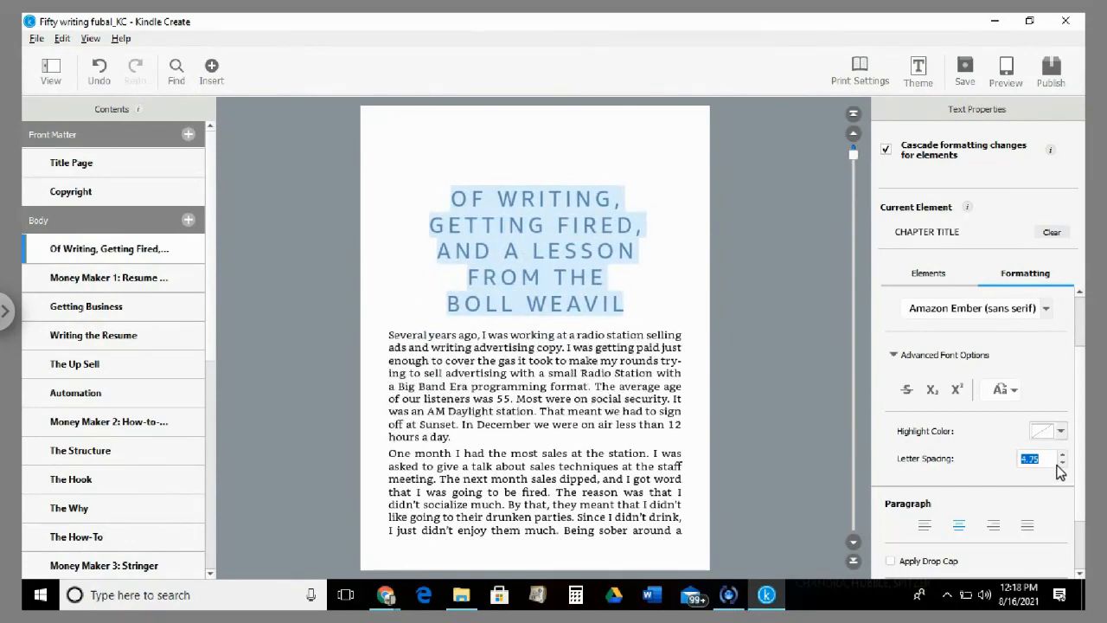
left_click(1061, 464)
left_click(1062, 464)
left_click(1061, 464)
left_click(1061, 464)
left_click(1059, 462)
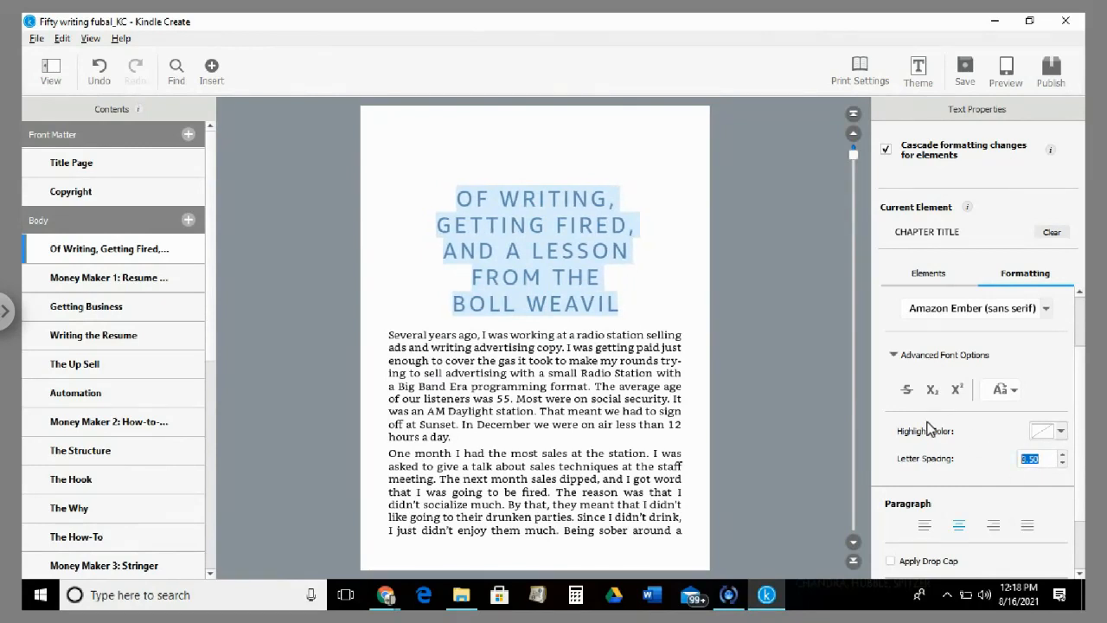
Step: Left-align the chapter title
scroll(928, 427, "down", 1)
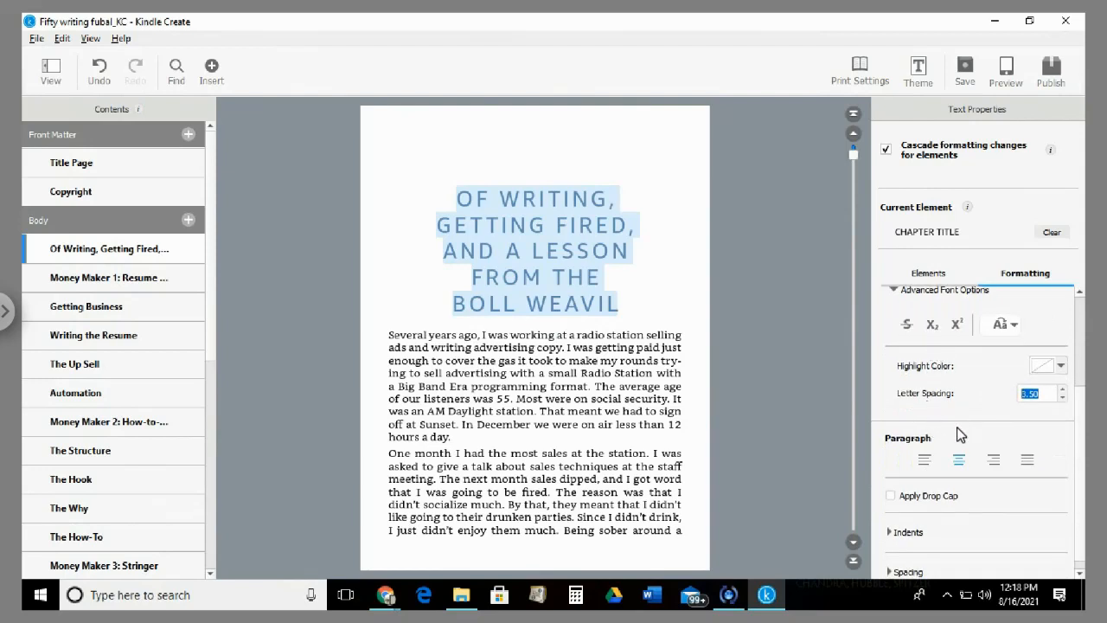
scroll(957, 431, "down", 1)
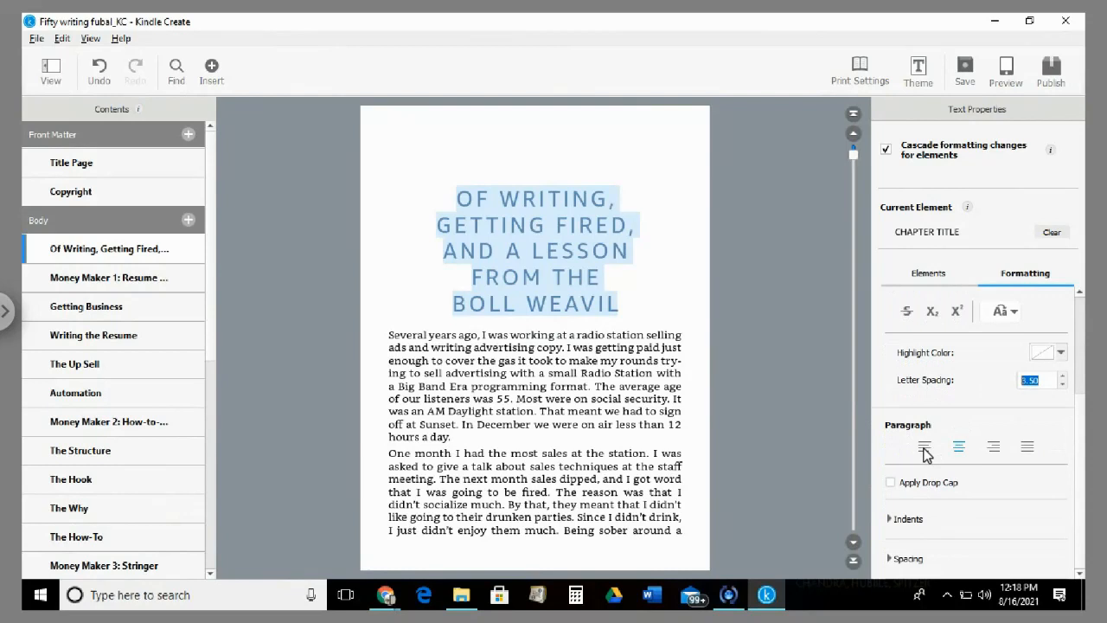
left_click(924, 448)
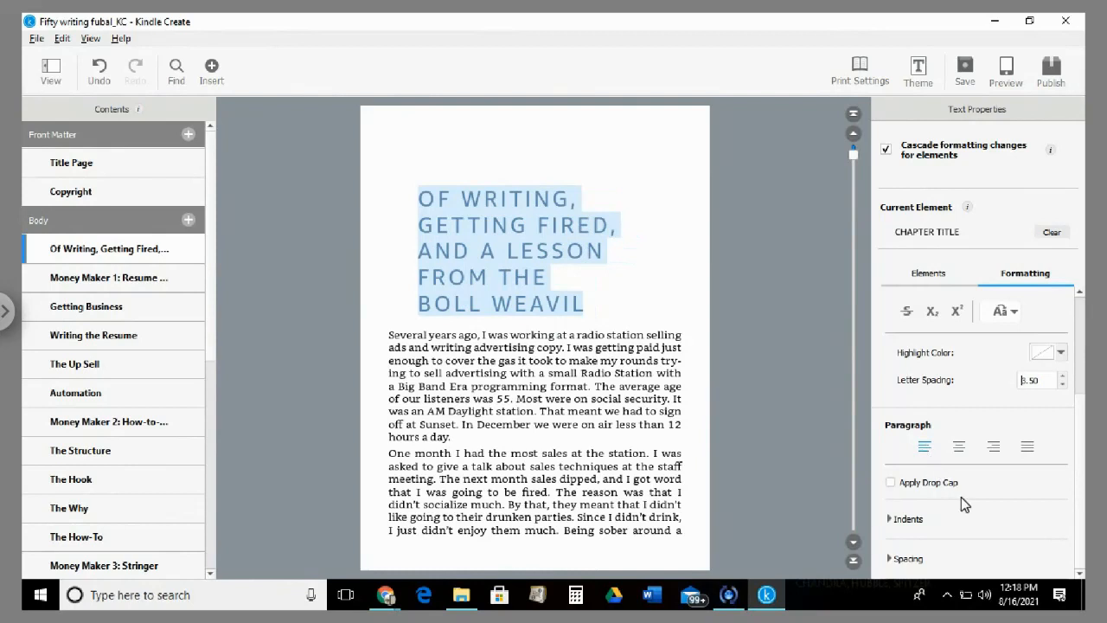
Step: Expand the indent options and set the chapter title's left indent to 0
left_click(890, 521)
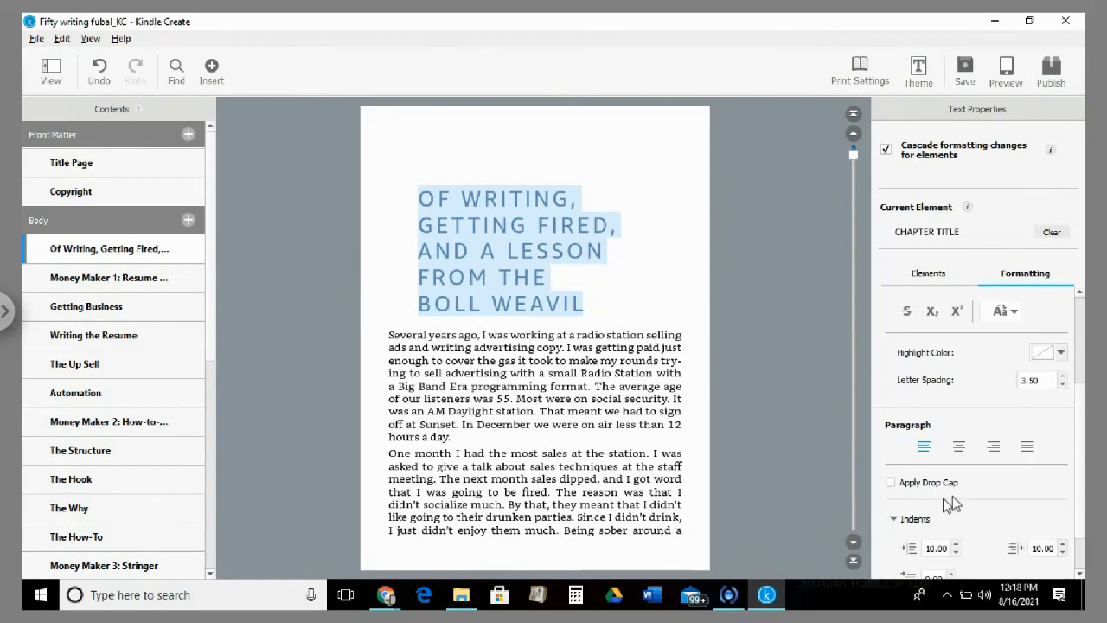
scroll(982, 499, "down", 1)
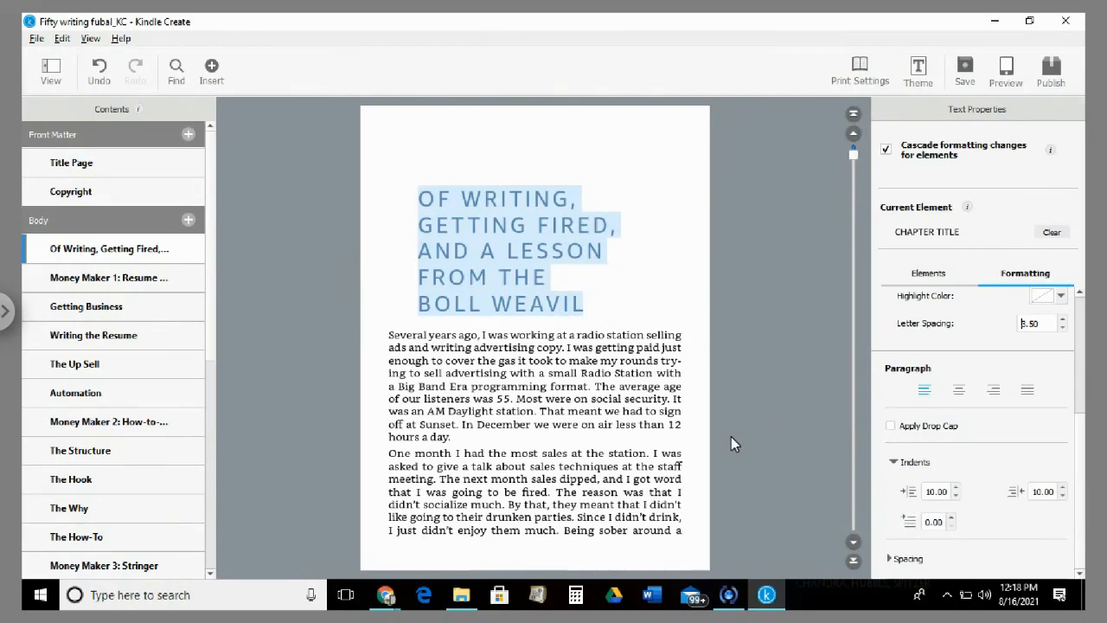
left_click(955, 494)
left_click(955, 495)
left_click(955, 495)
left_click(954, 495)
double_click(937, 491)
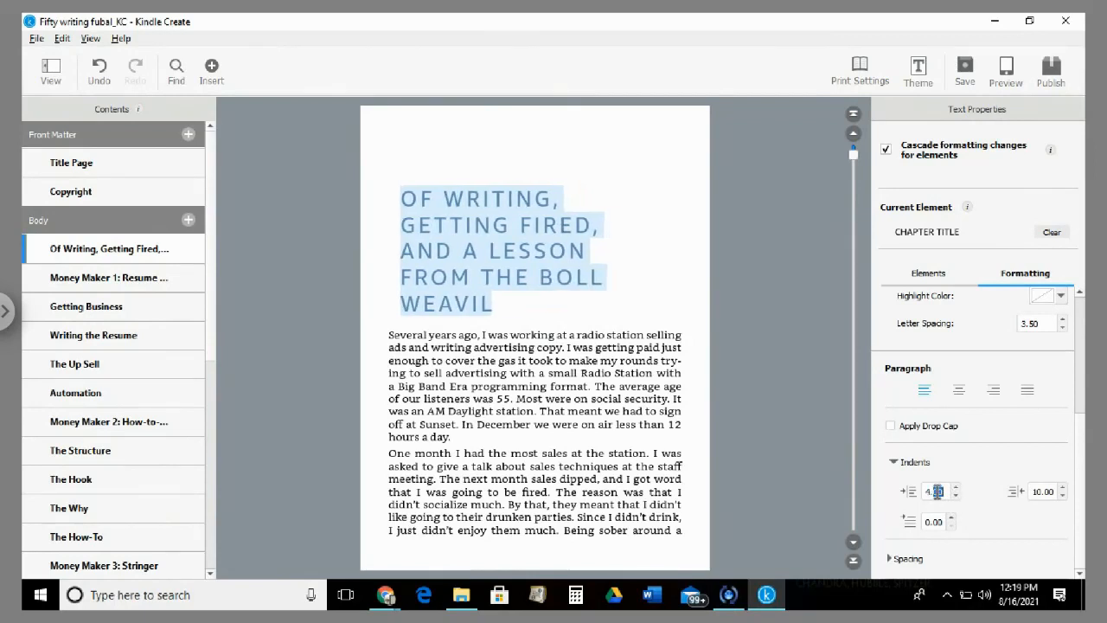
key("BackSpace")
key("BackSpace")
key("BackSpace")
type("0")
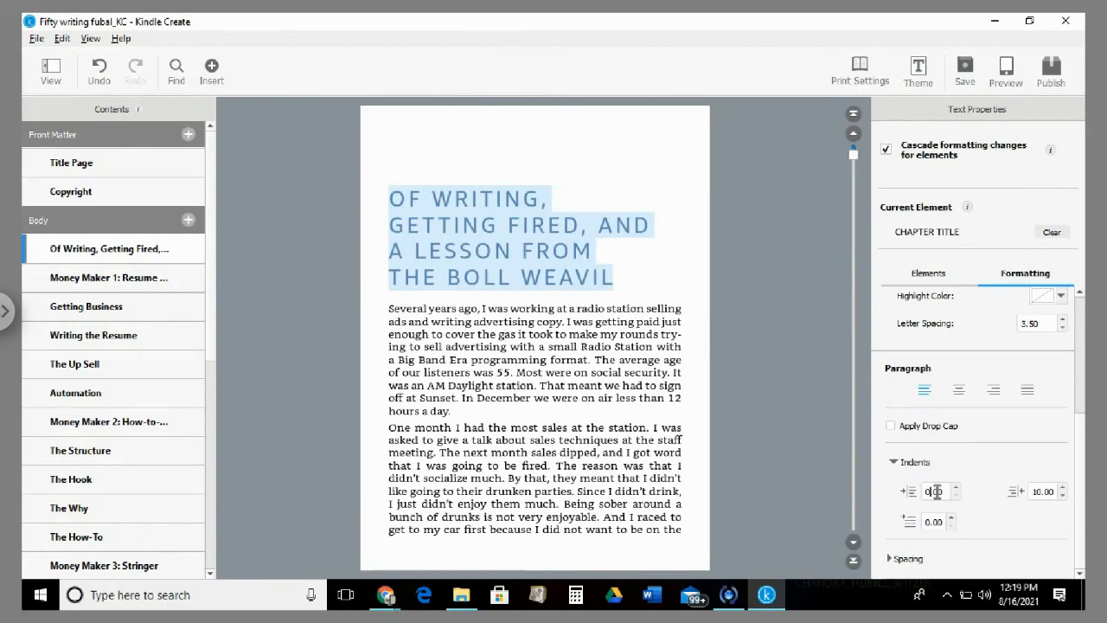
Step: Try the Chapter First Paragraph element on the chapter's second paragraph, and undo it
left_click(663, 439)
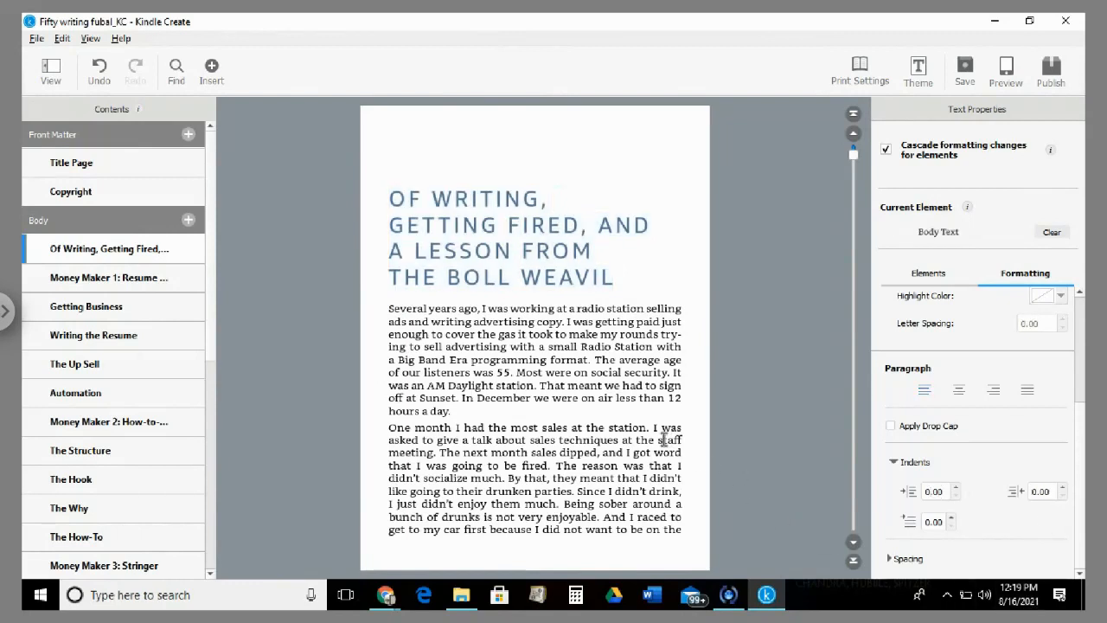
left_click(931, 275)
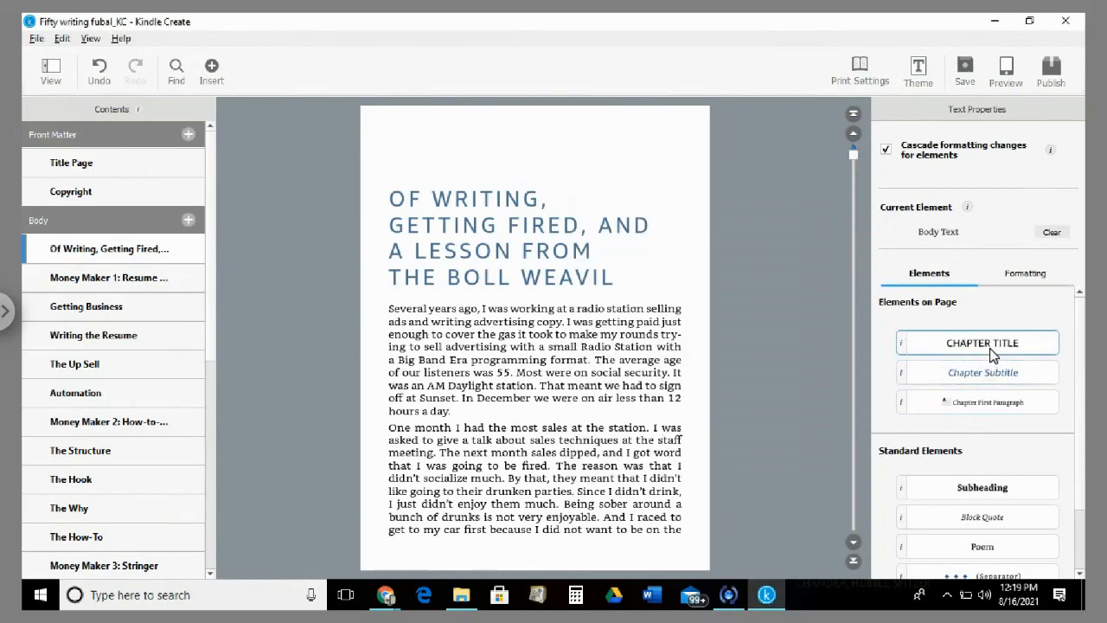
left_click(984, 405)
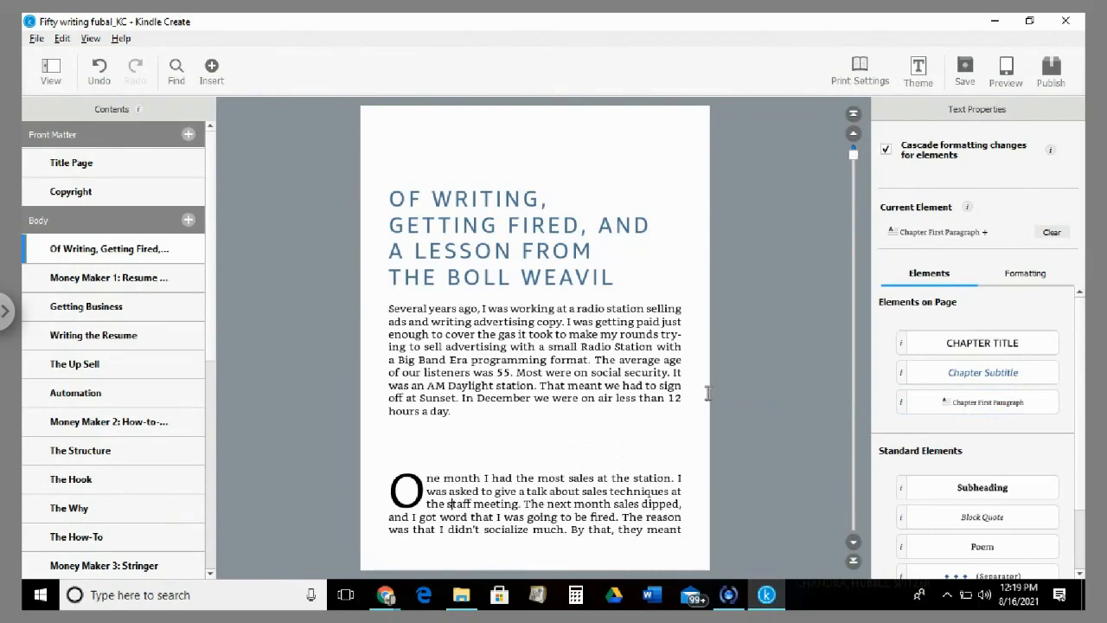
left_click(603, 360)
left_click(100, 68)
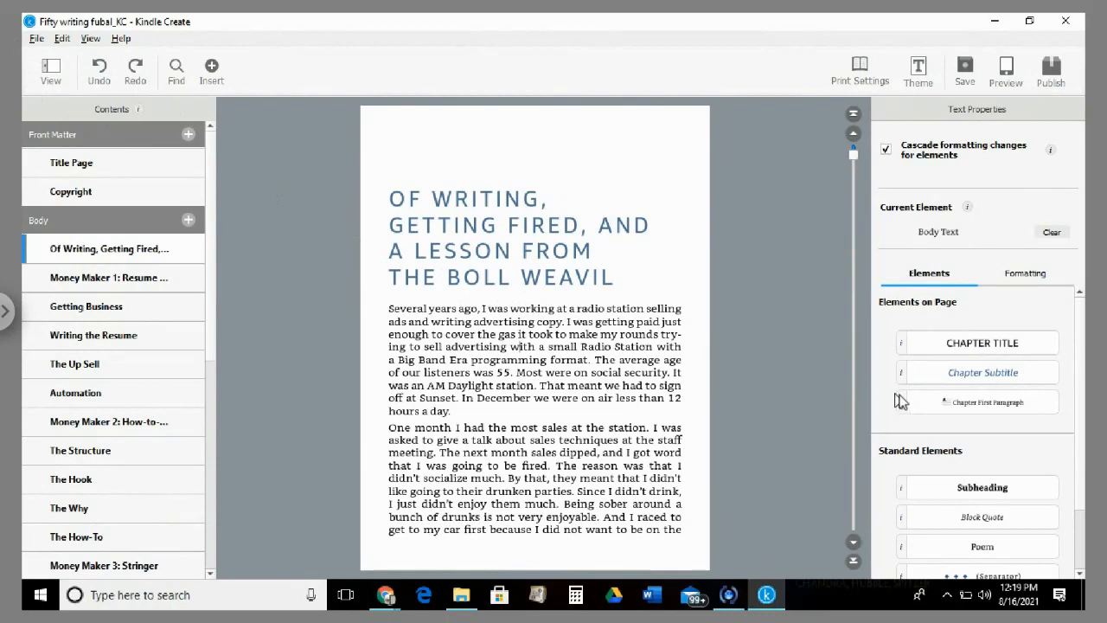
Step: Apply the Chapter First Paragraph element to the chapter's opening paragraph and turn off its drop cap
left_click(979, 401)
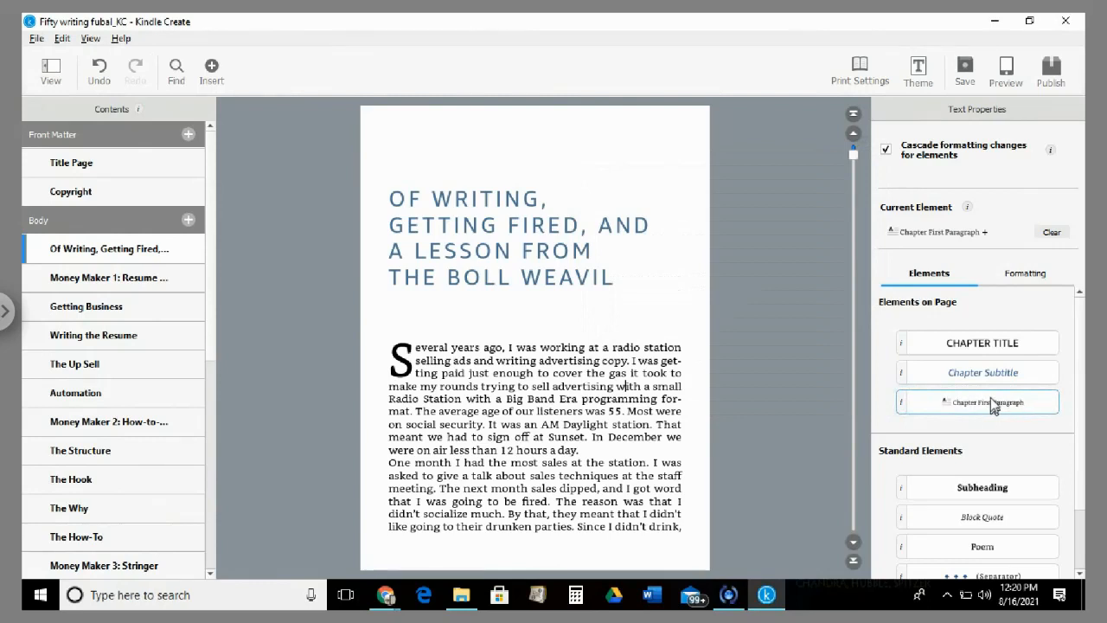
left_click(1027, 279)
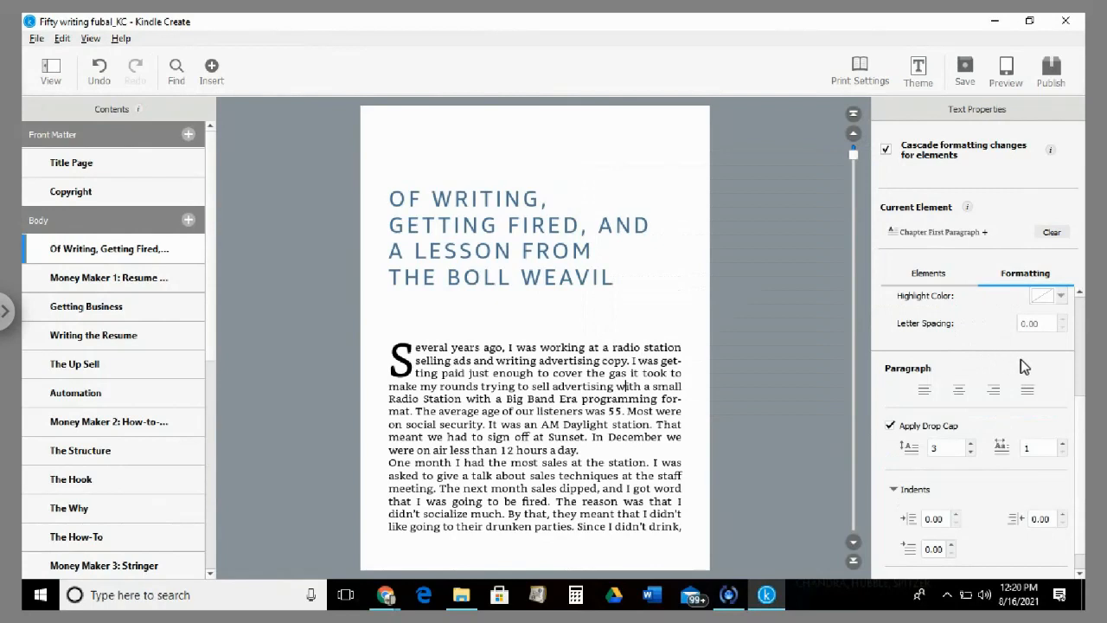
left_click(891, 426)
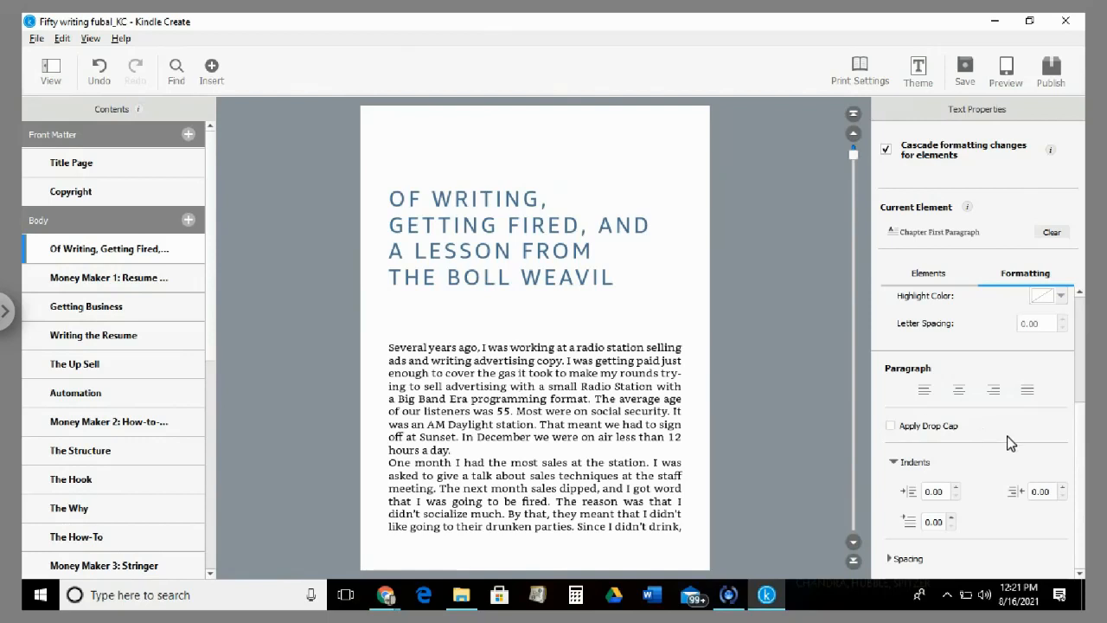
Step: Try other line spacings on the opening paragraph, return to 1.20, and set the spacing before the paragraph to 4.50
left_click(888, 559)
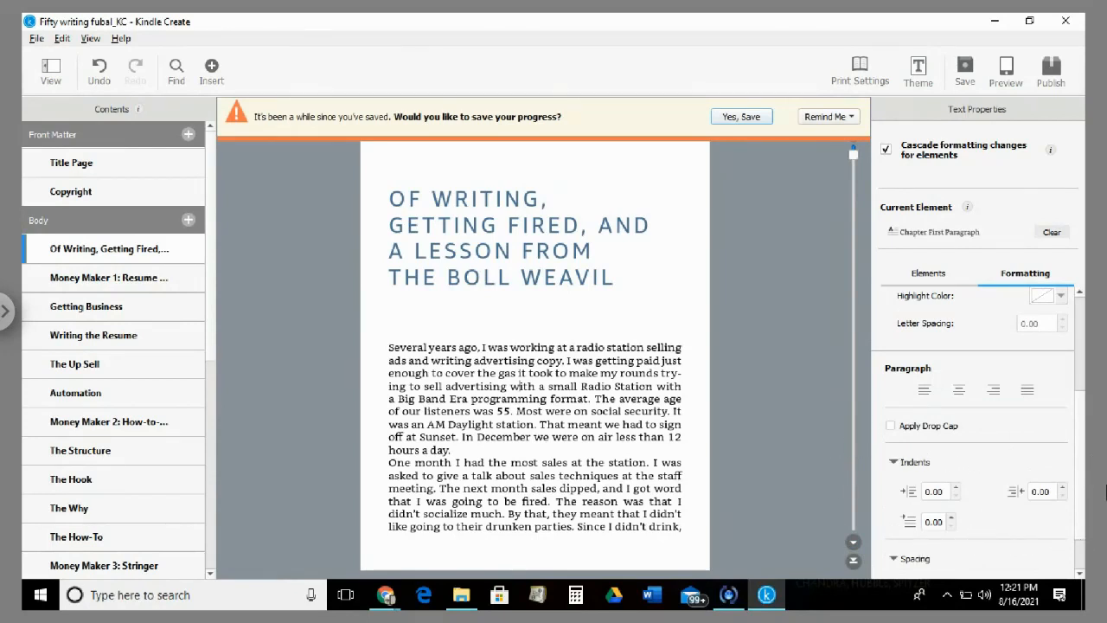
scroll(1080, 540, "down", 2)
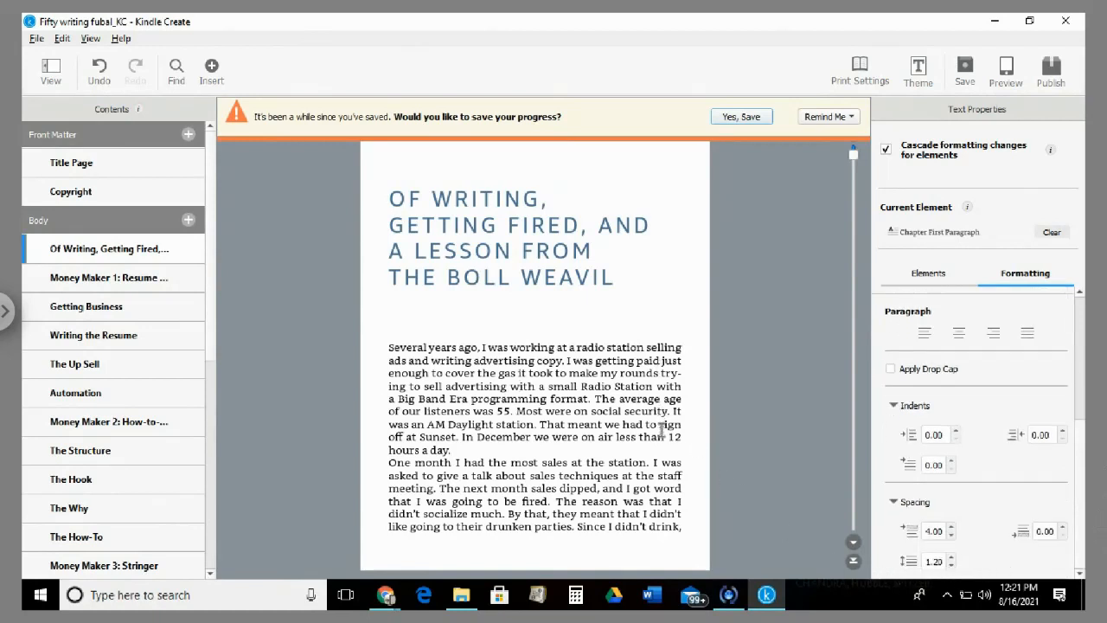
left_click(951, 557)
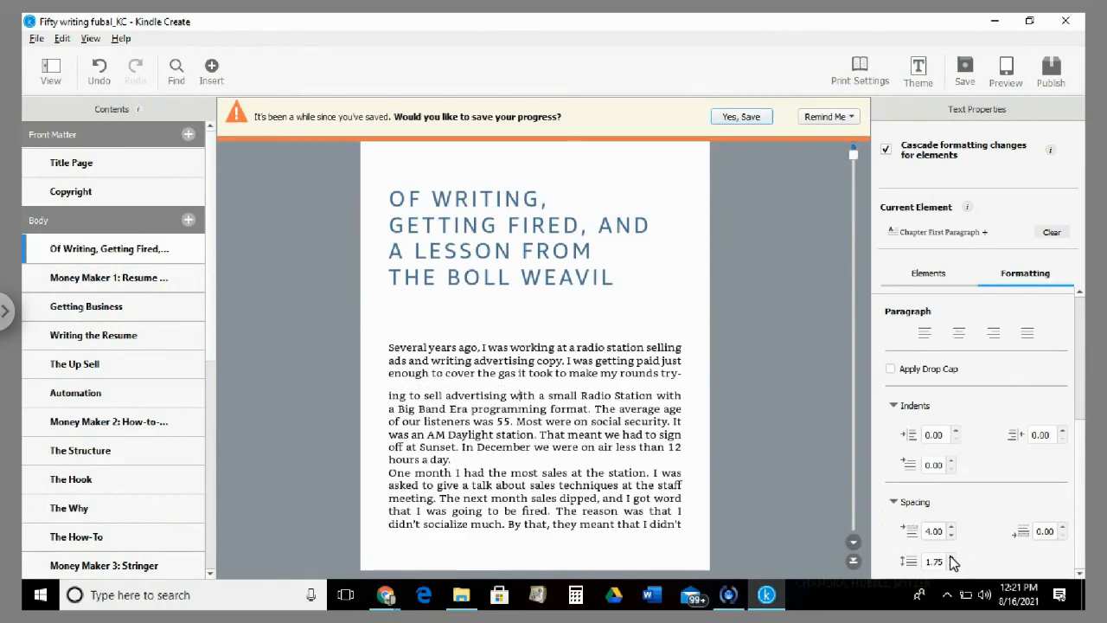
left_click(953, 566)
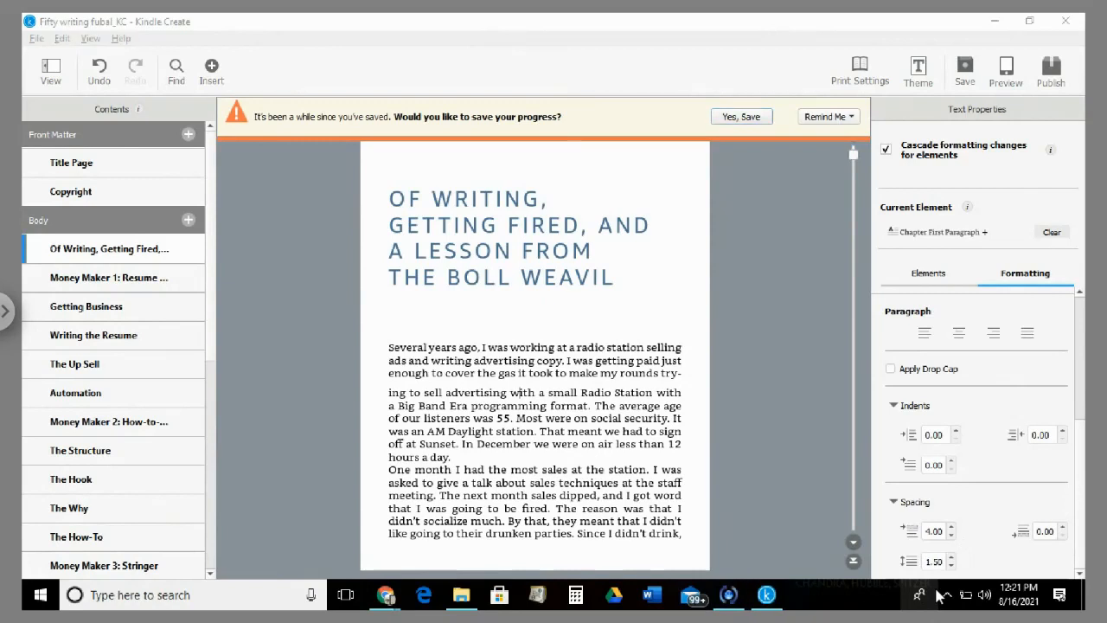
left_click(949, 565)
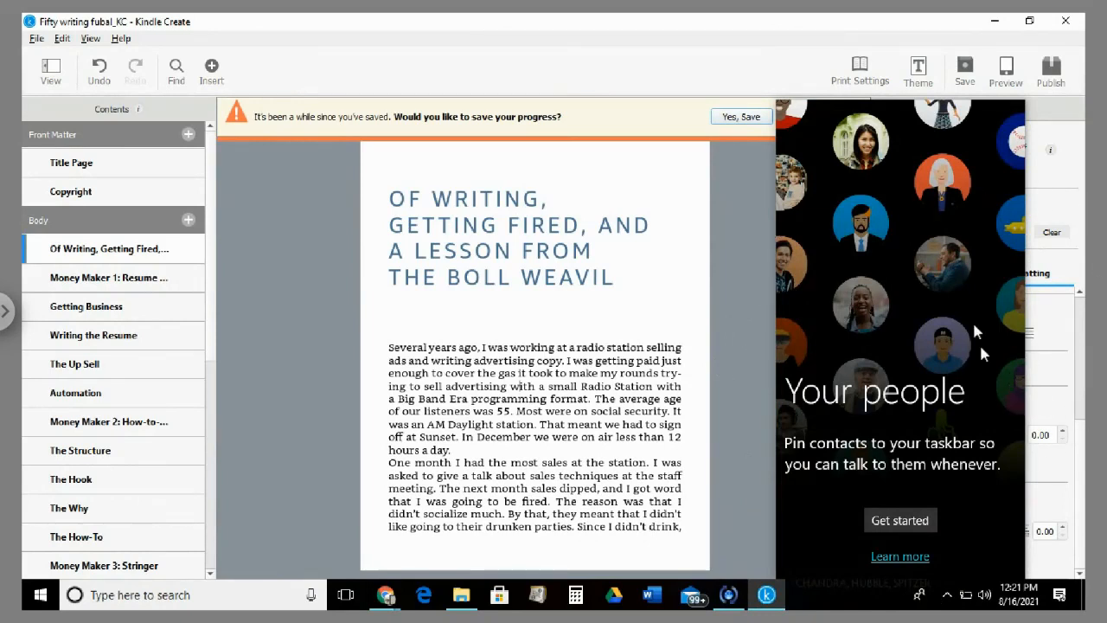
left_click(919, 594)
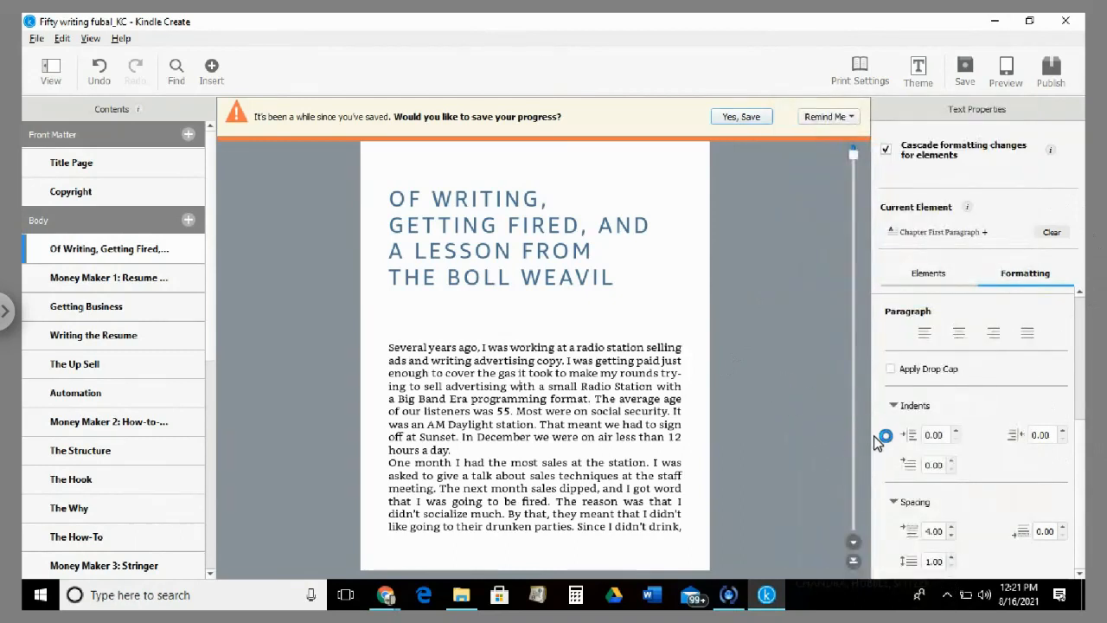
left_click(952, 527)
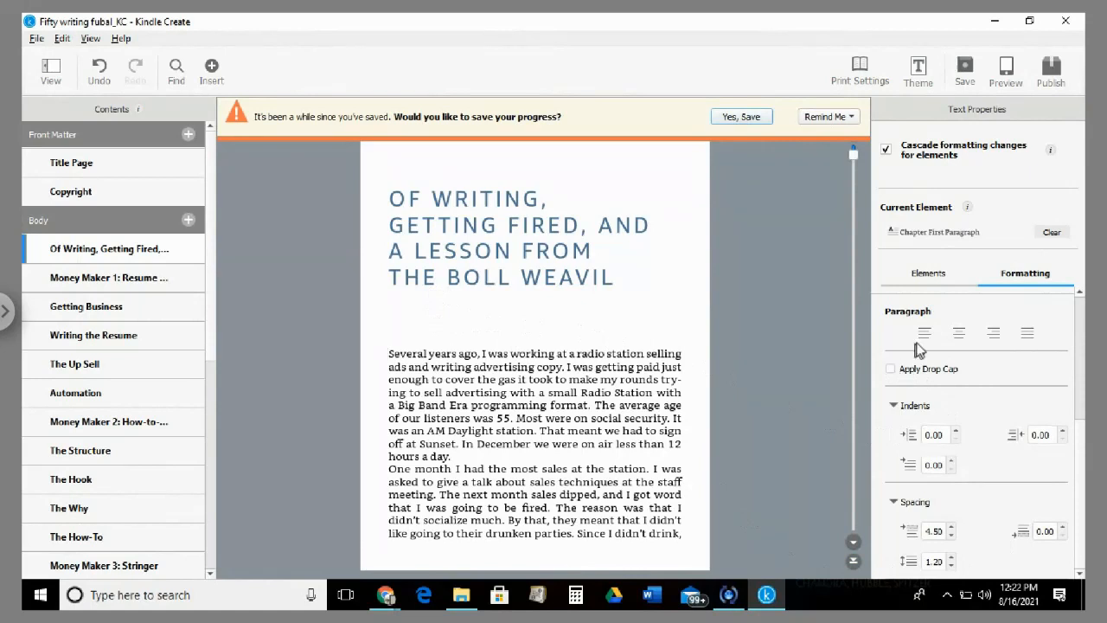
Step: Try center and right alignment on the opening paragraph, settle on left alignment, and turn its drop cap back on
left_click(960, 335)
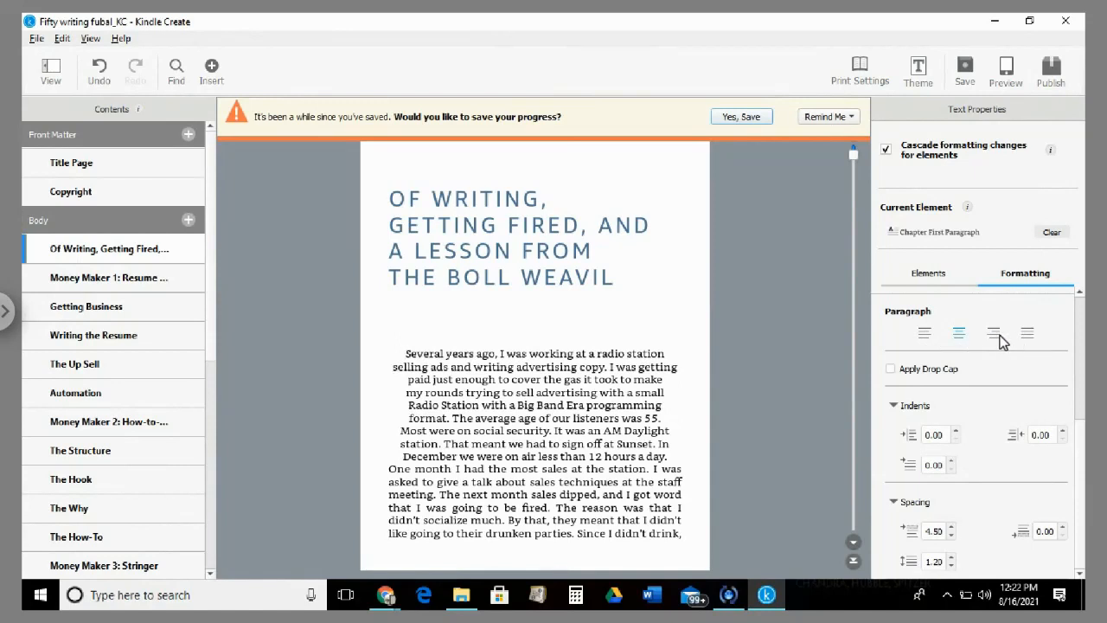
left_click(999, 337)
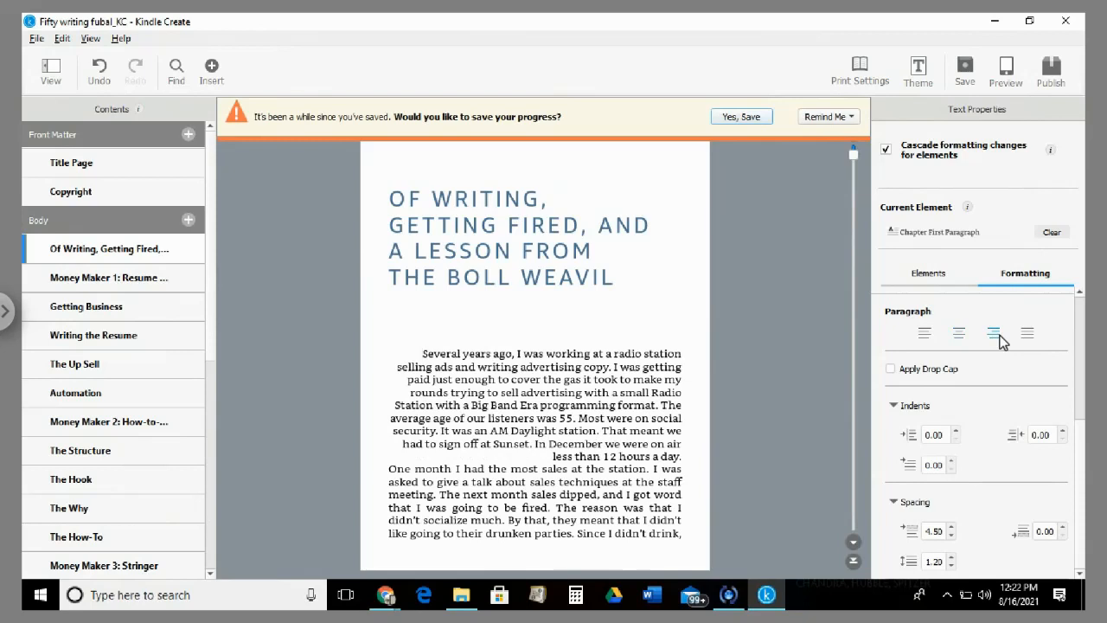
left_click(924, 339)
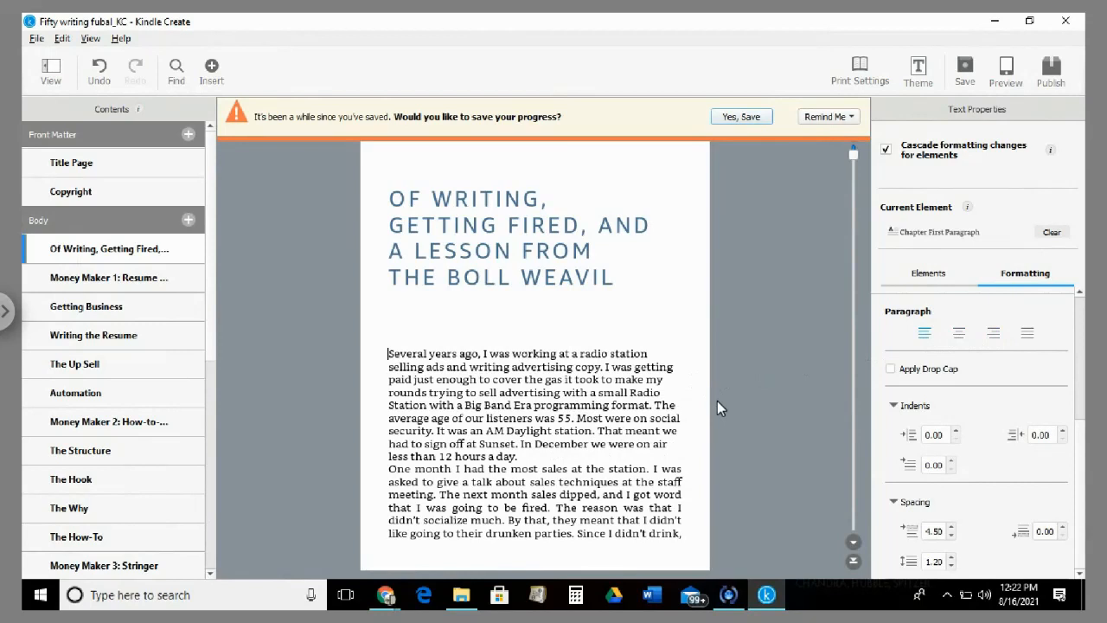
left_click(890, 371)
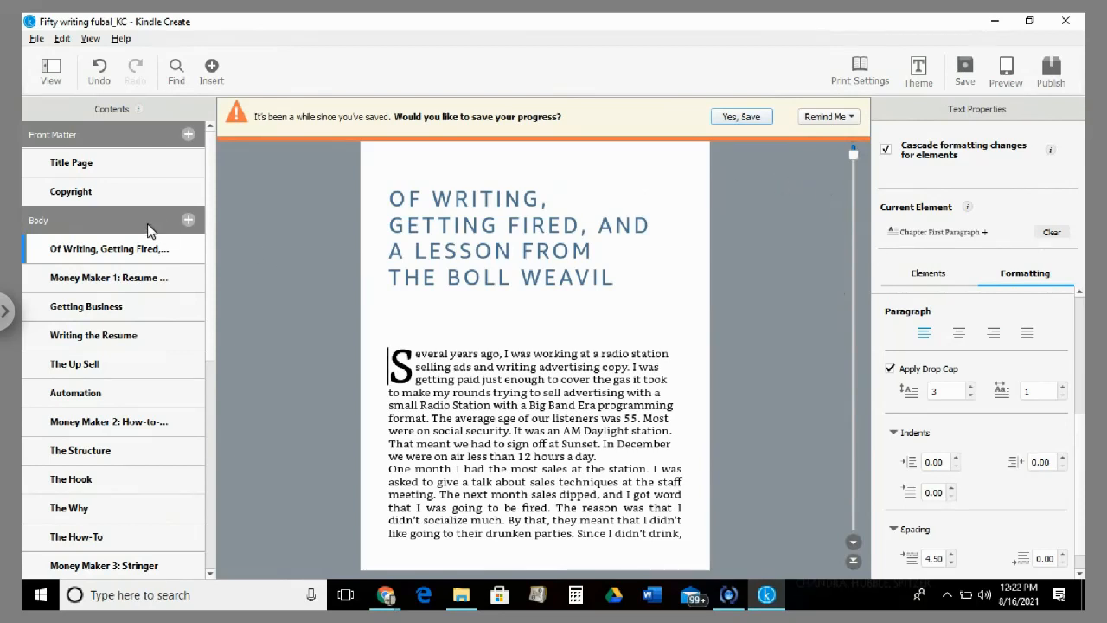
Step: Save the project from the Copyright page and generate a Table of Contents in the front matter
left_click(102, 195)
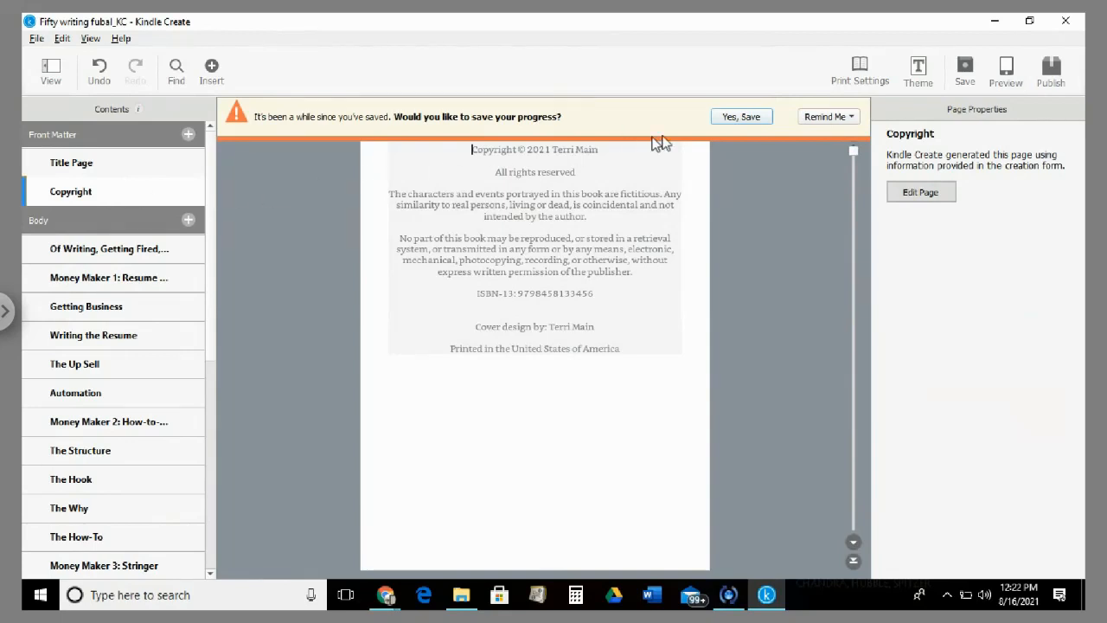
left_click(743, 116)
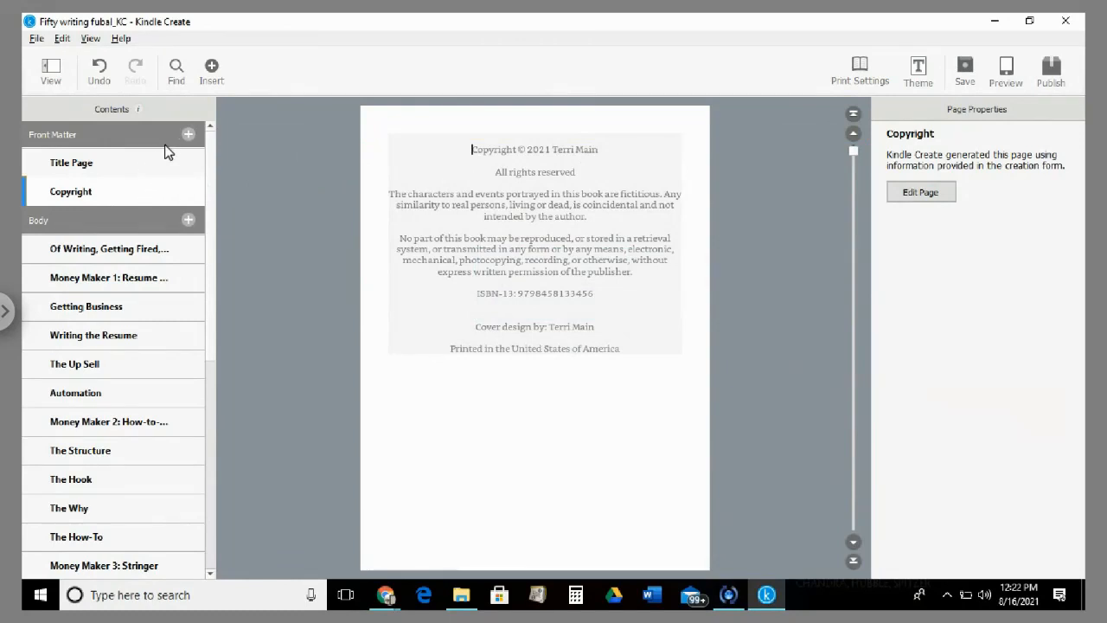
left_click(186, 134)
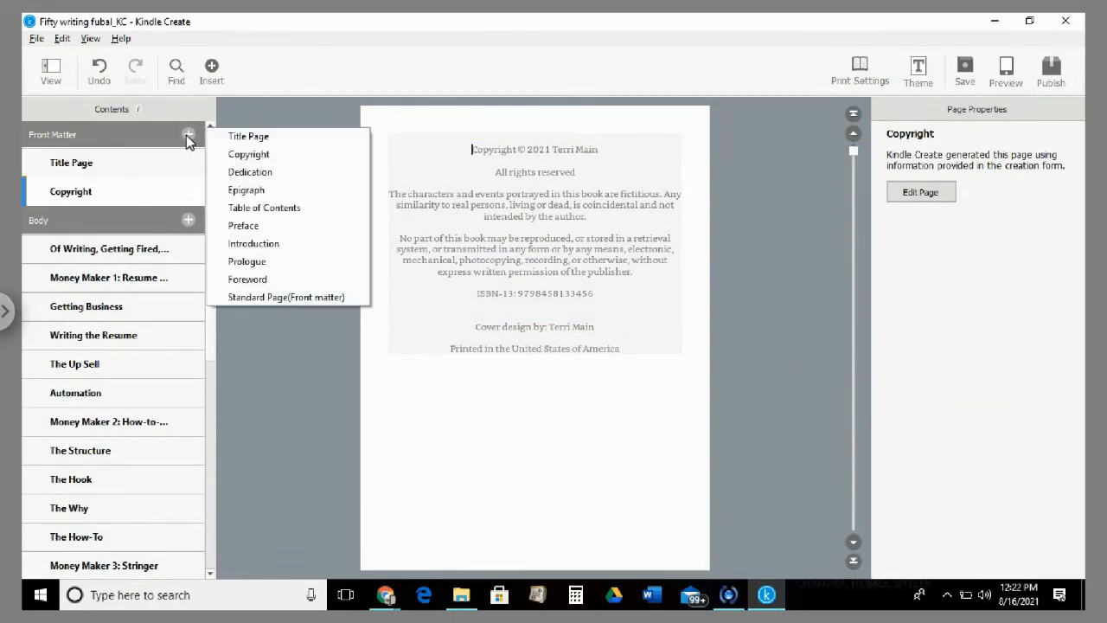
left_click(281, 210)
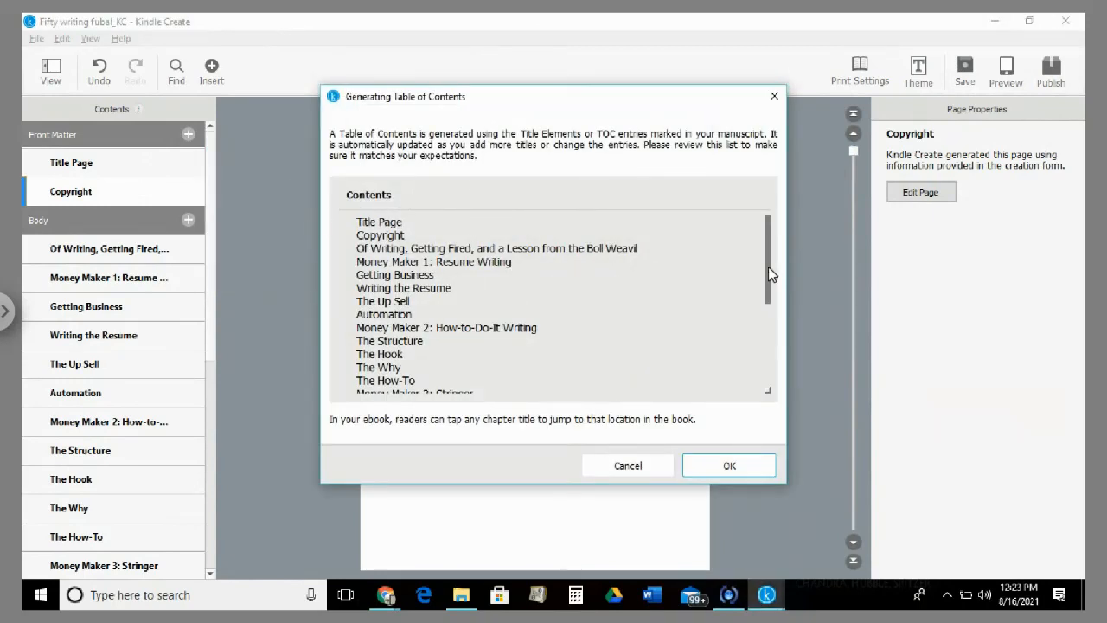
left_click_drag(768, 269, 772, 398)
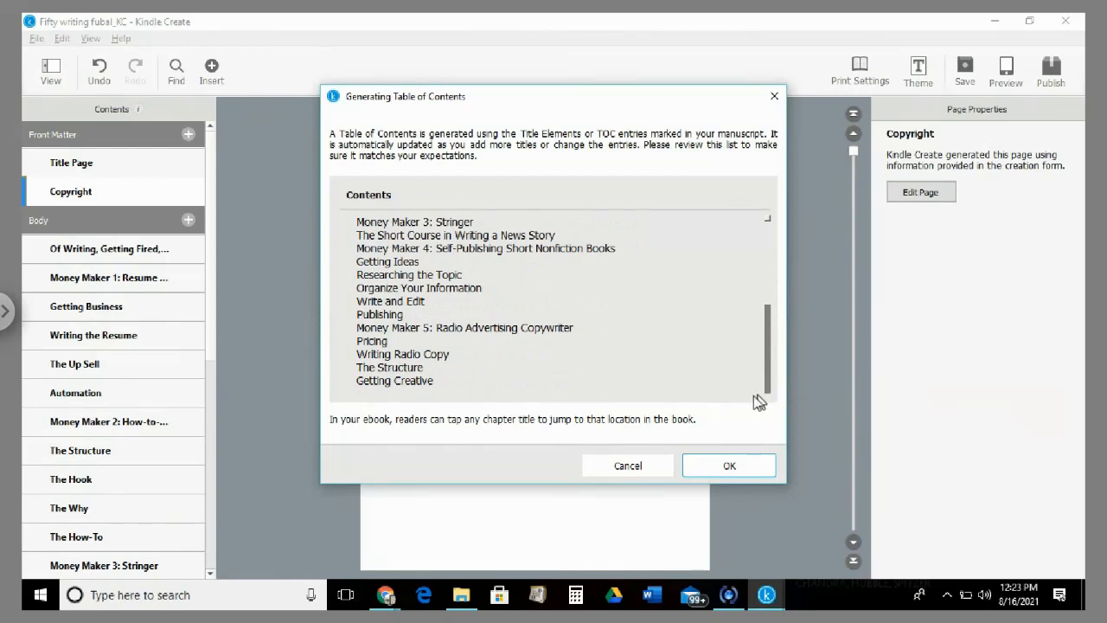
left_click(732, 467)
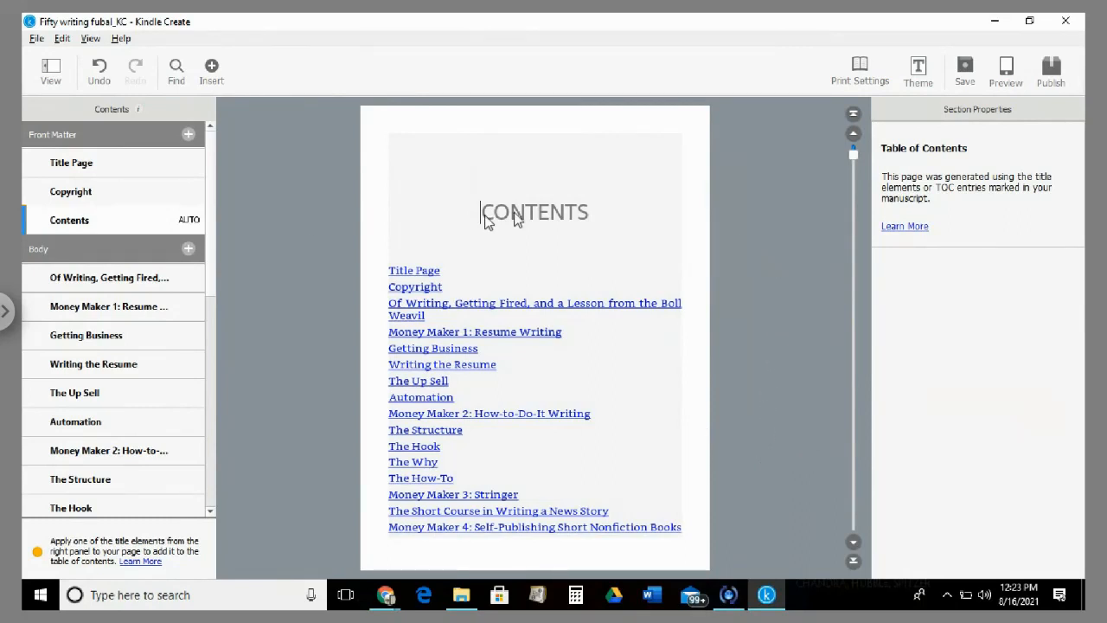
Step: Insert the image pulling back sky.jpg after the opening paragraph of the first body chapter
left_click(103, 281)
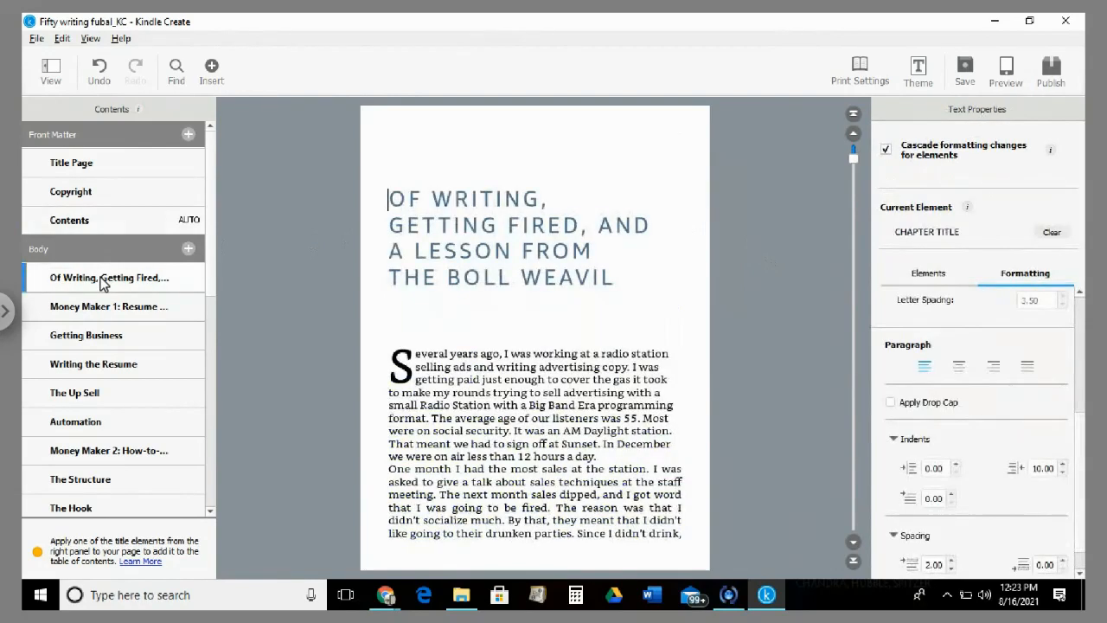
left_click(603, 457)
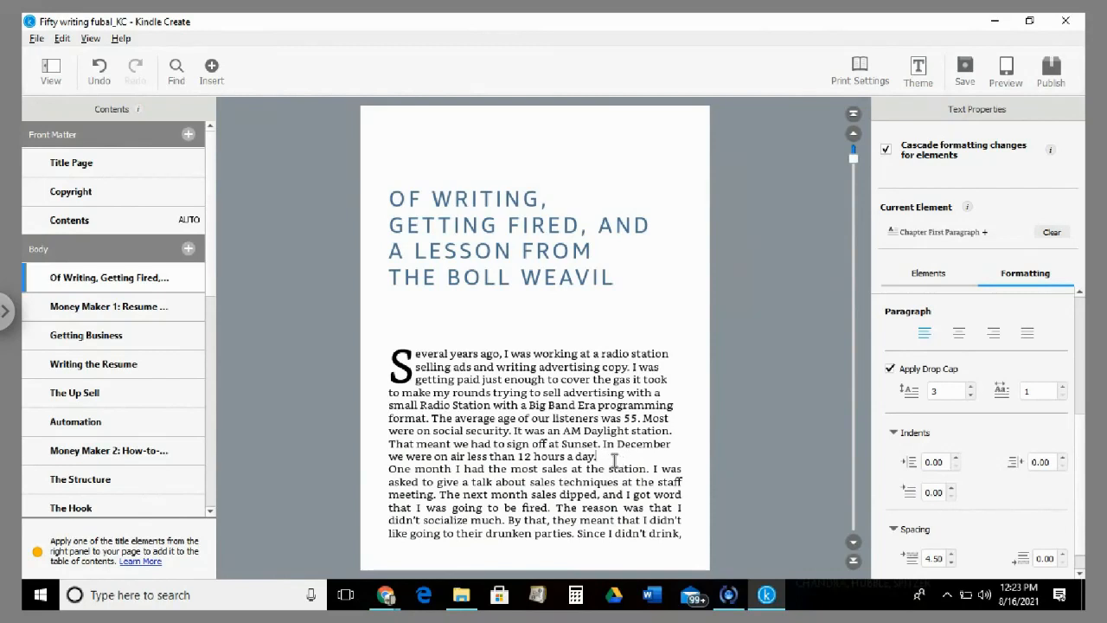
left_click(211, 71)
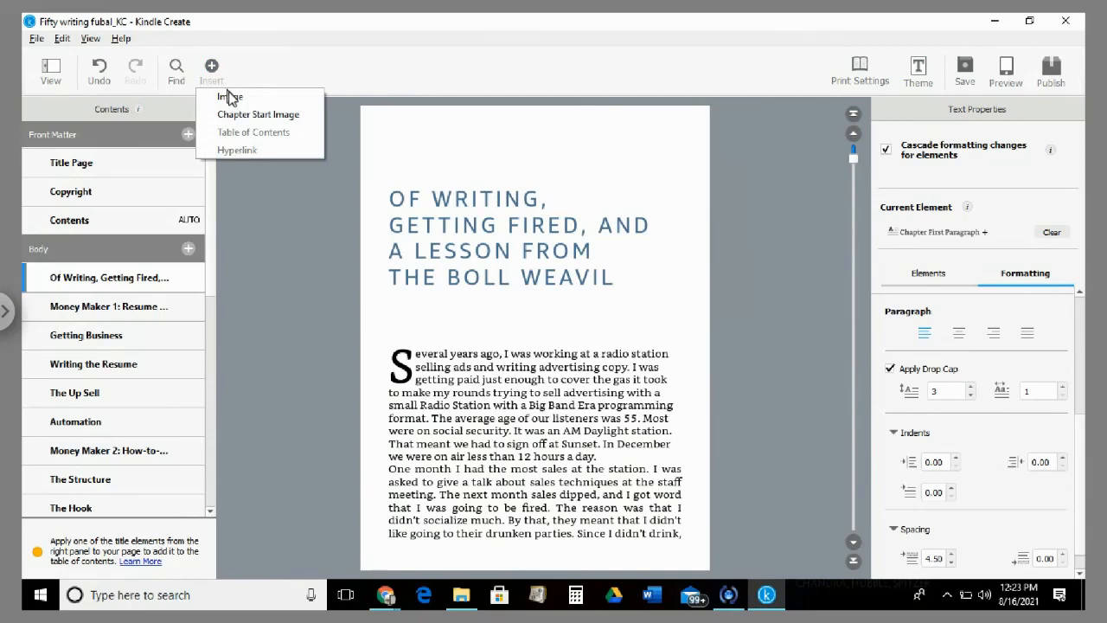
left_click(230, 99)
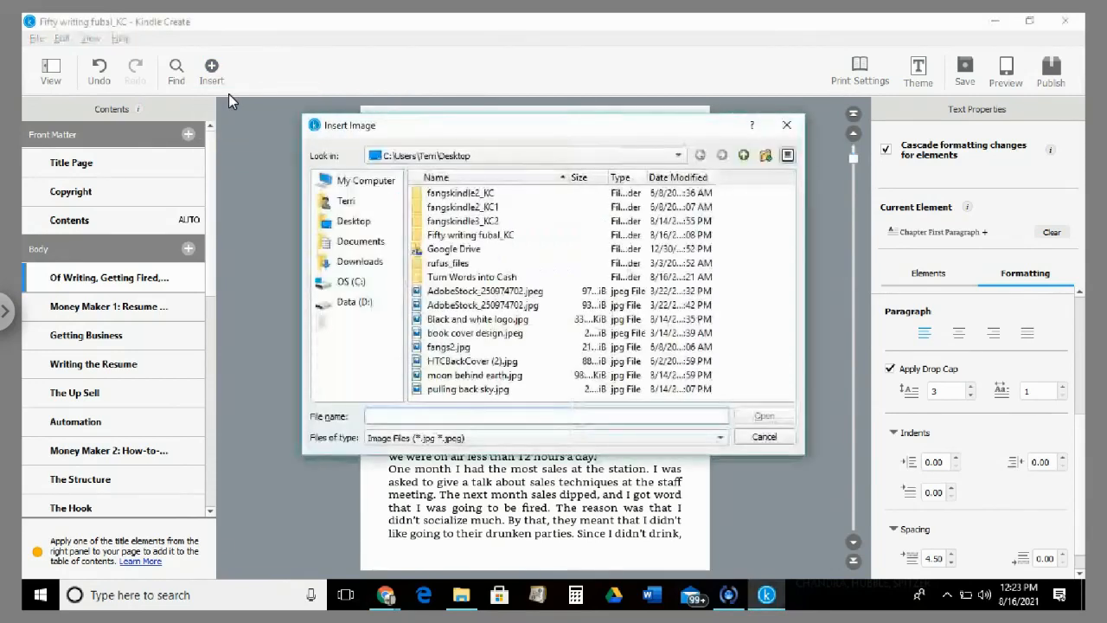
left_click(496, 390)
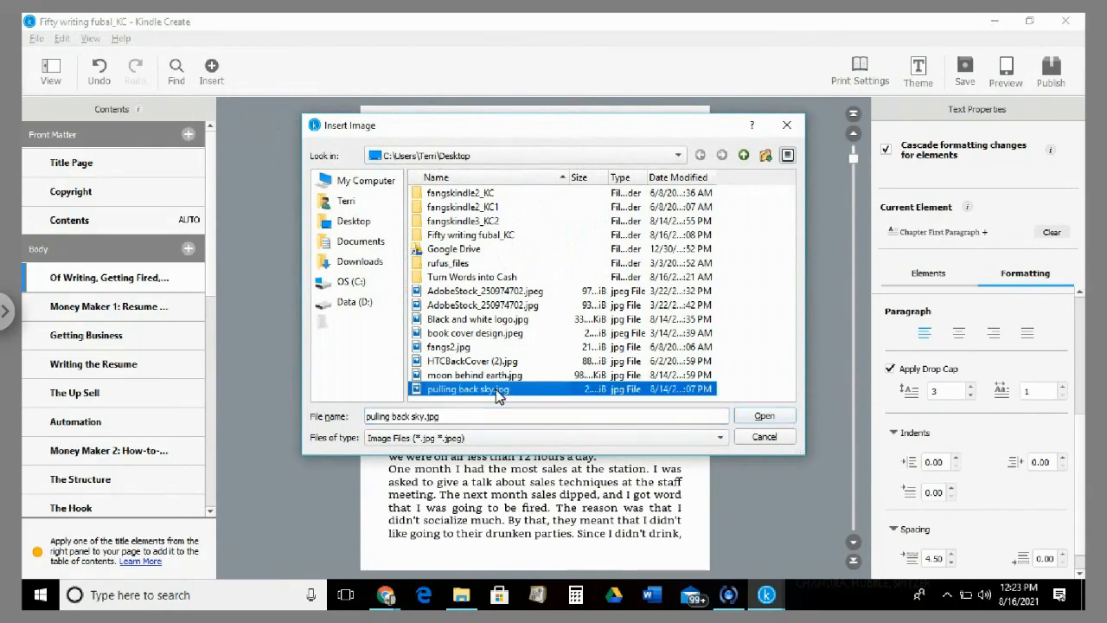
left_click(765, 416)
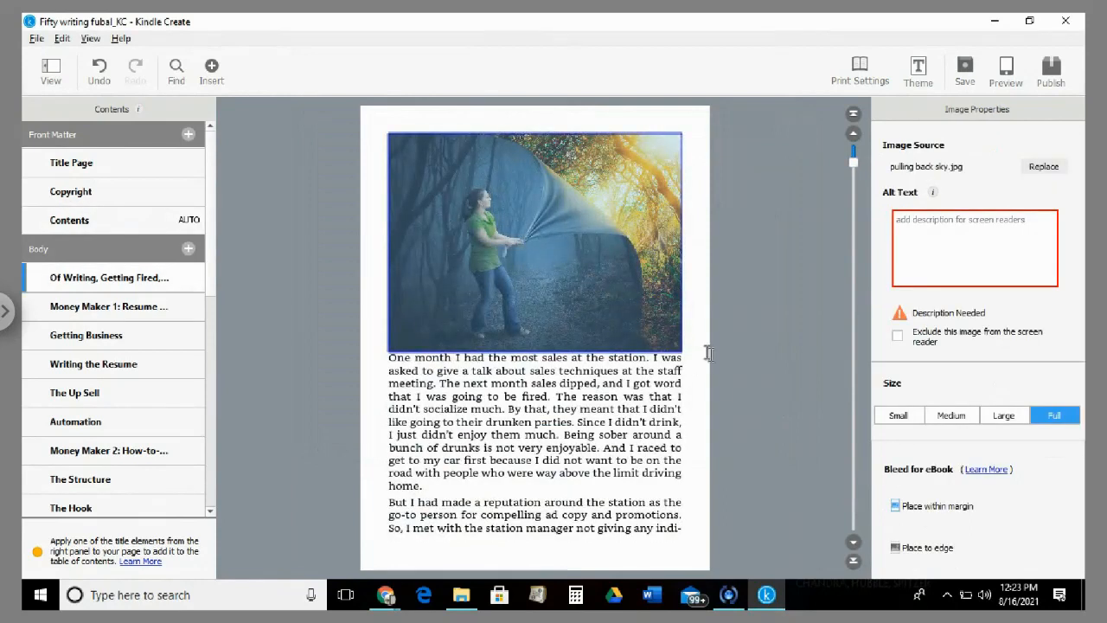
Step: Enter the image's alt text as "Image of woman drawing back curtain on a beatiful scene."
left_click(961, 222)
type("I")
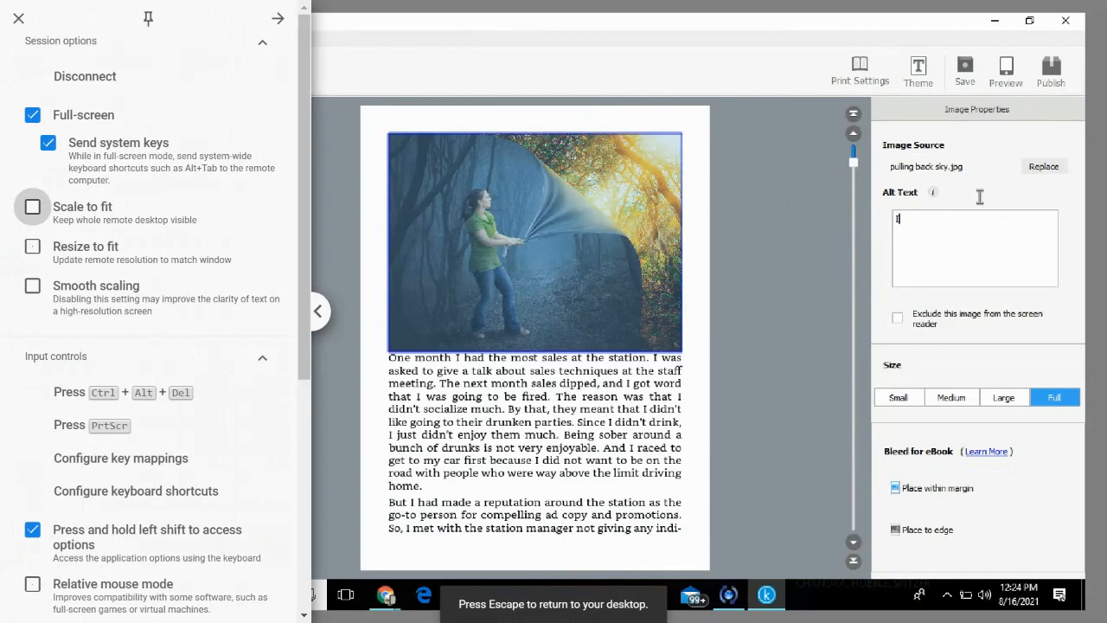
left_click(317, 313)
type("mag")
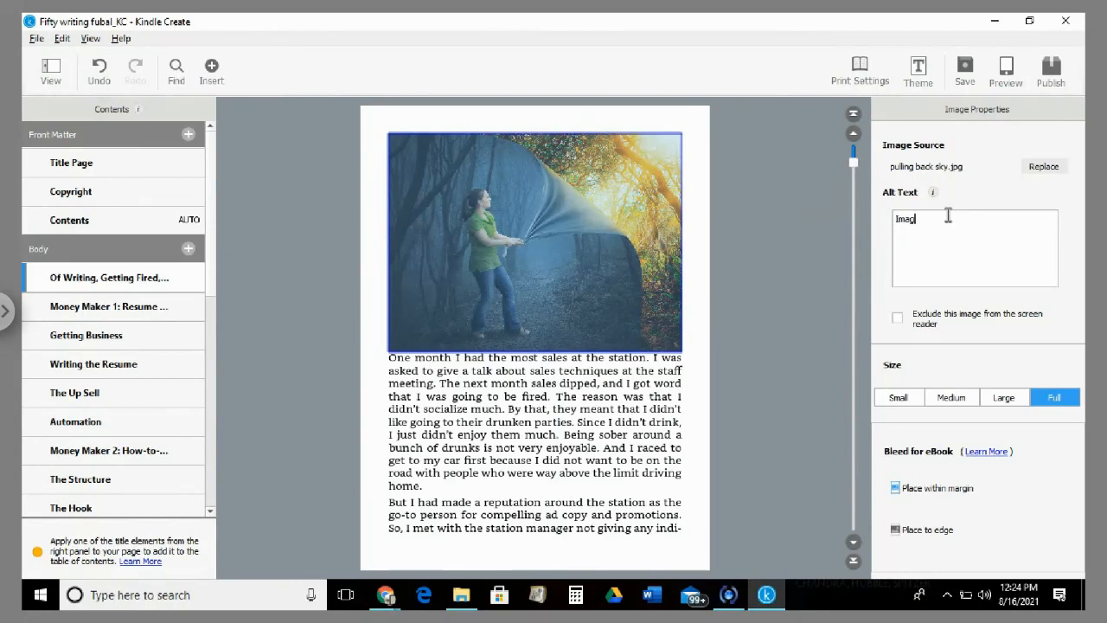
type("e of woman drawing back cur")
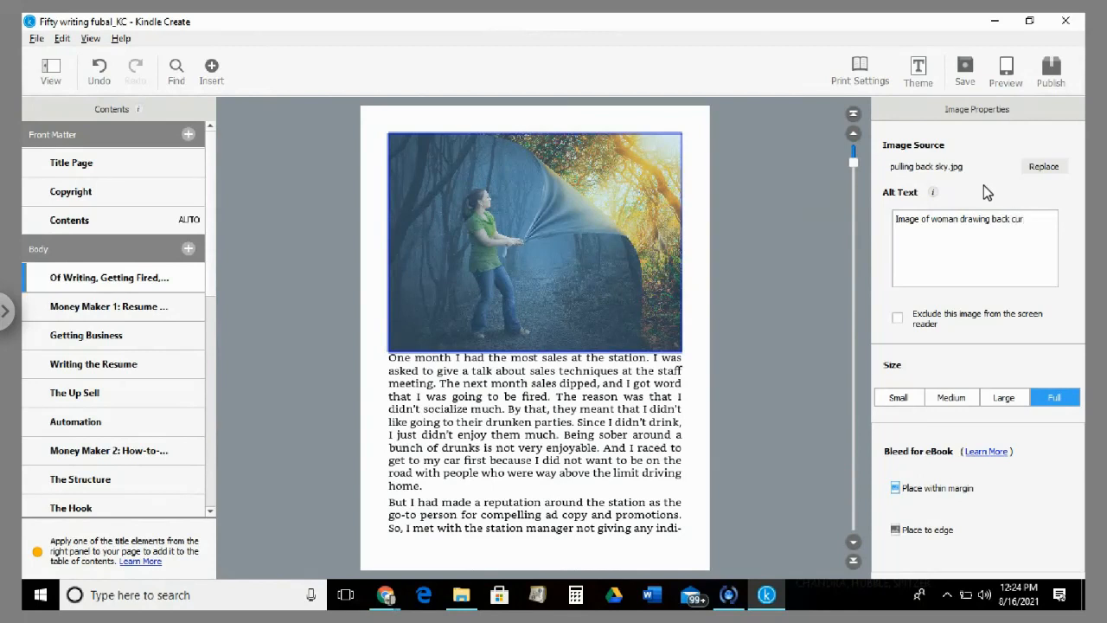
type("tain on a beau")
key("BackSpace")
key("BackSpace")
type("tiful sce")
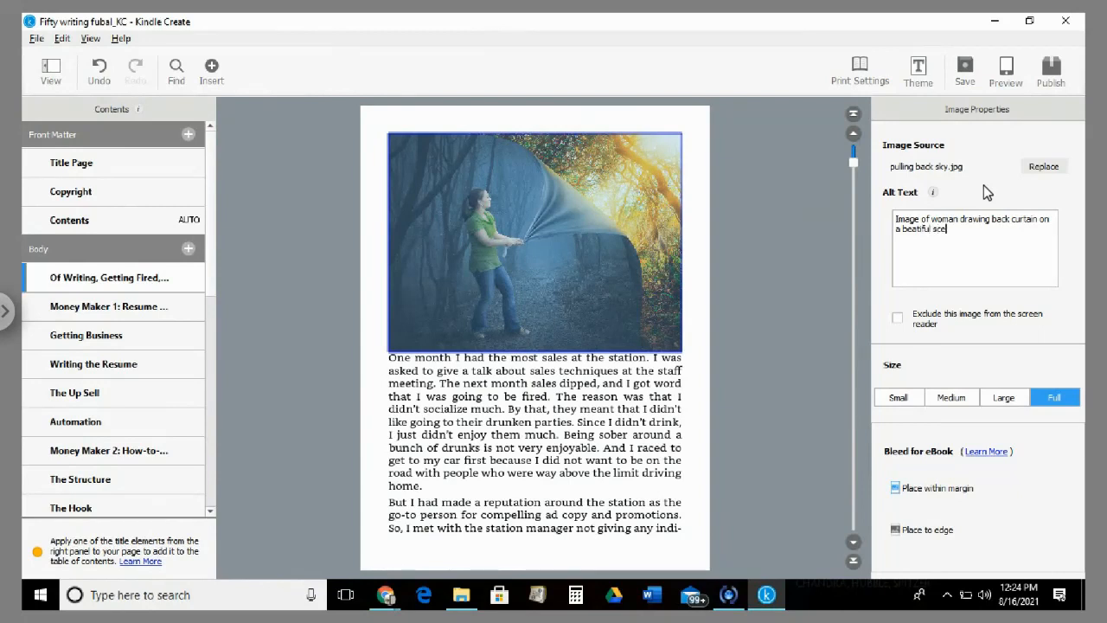
type("ne.")
Step: Try the Place to edge bleed option on the image and return it to Place within margin
scroll(1049, 468, "down", 1)
scroll(1050, 464, "down", 1)
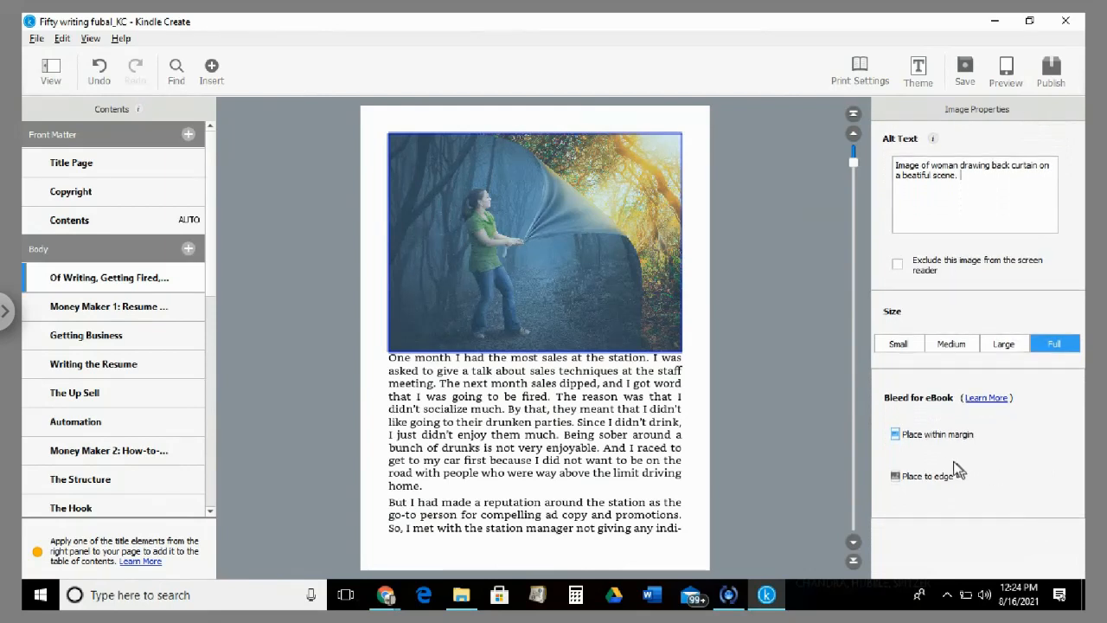
left_click(895, 476)
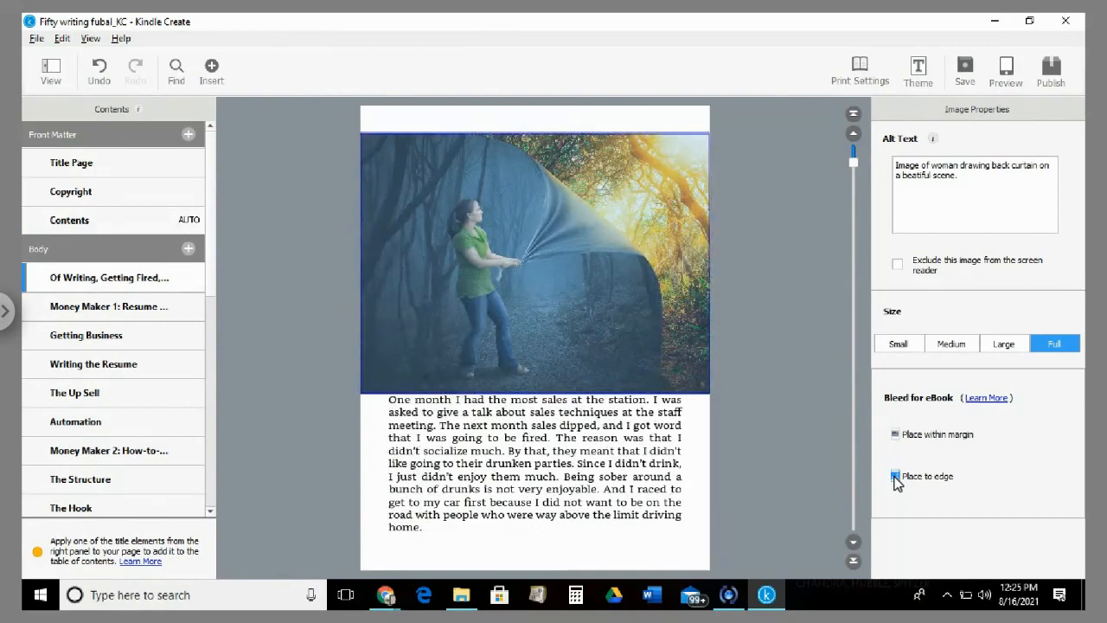
left_click(897, 437)
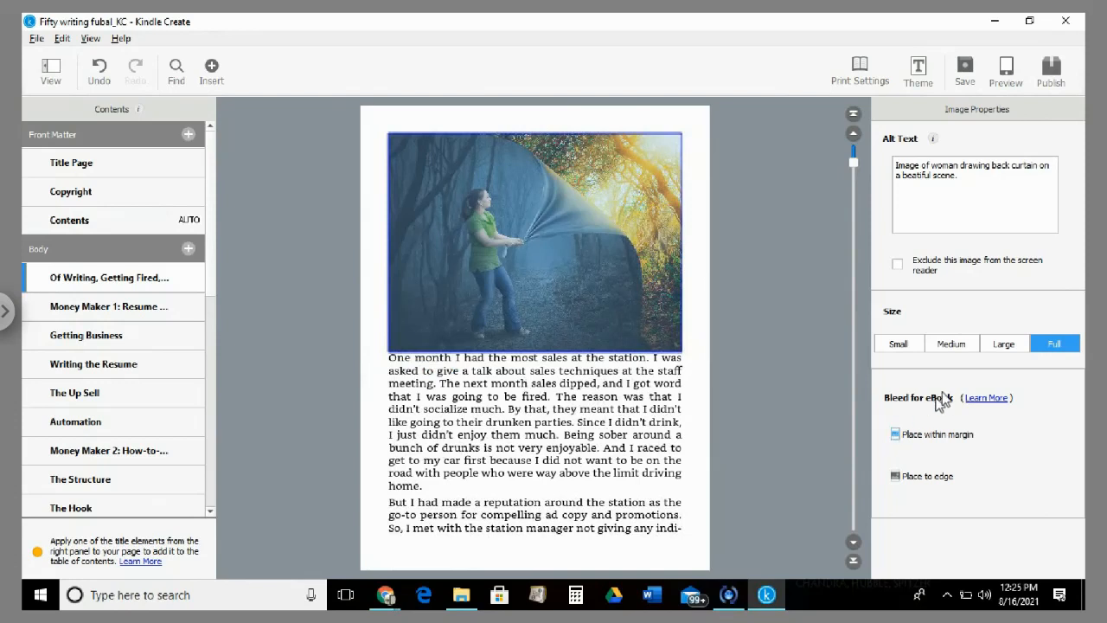
Step: Try the Large size on the image, settle on Medium, and try the left position before choosing right with text wrapped beside it
left_click(1004, 344)
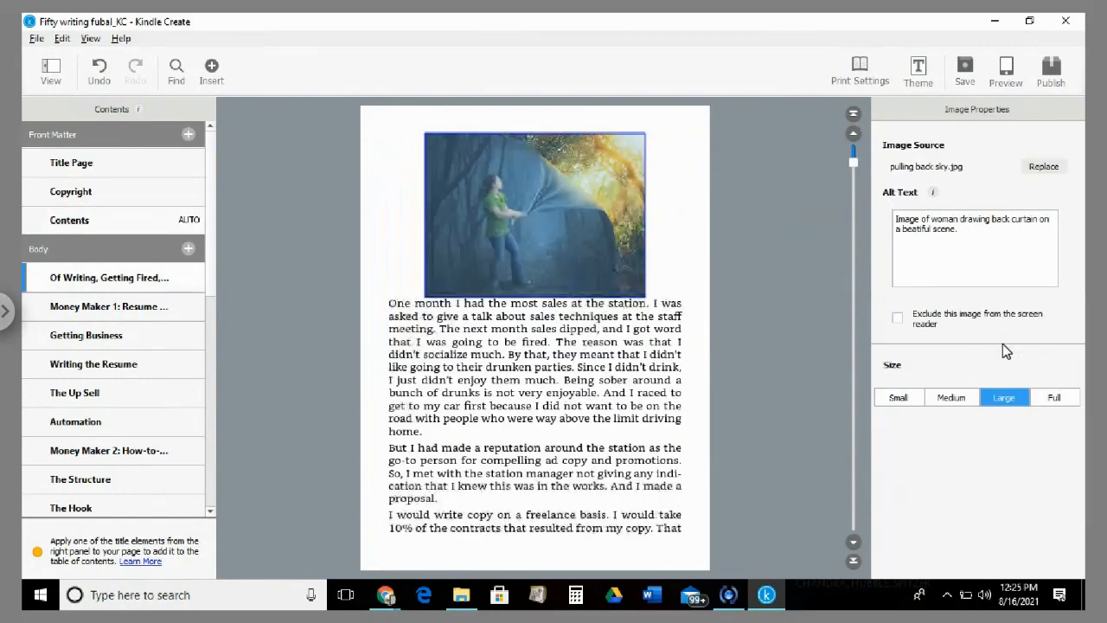
left_click(954, 397)
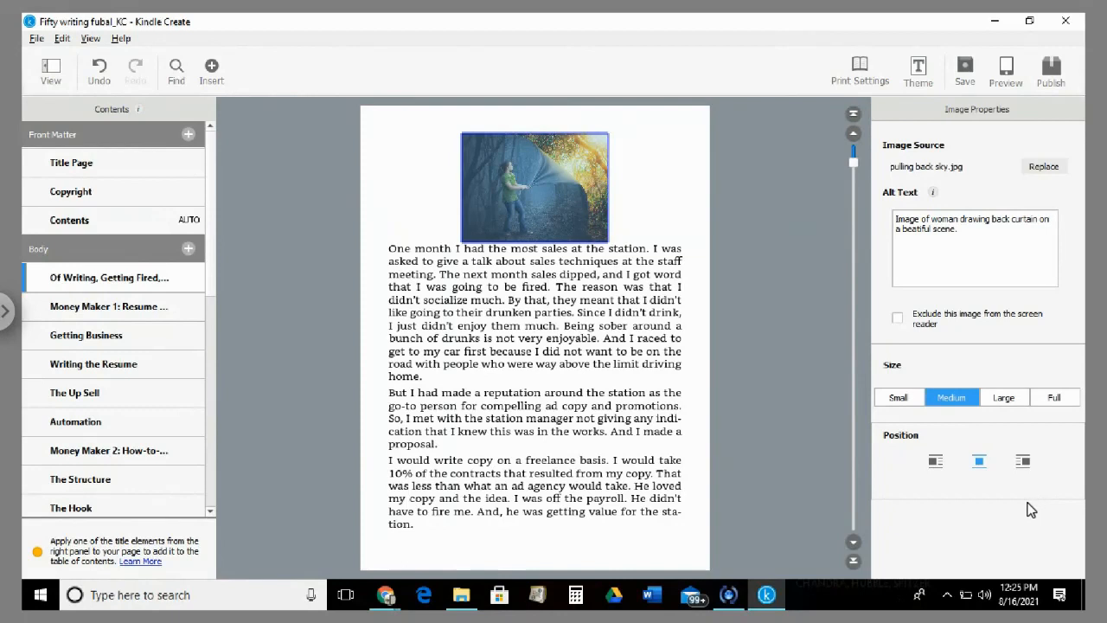
left_click(934, 463)
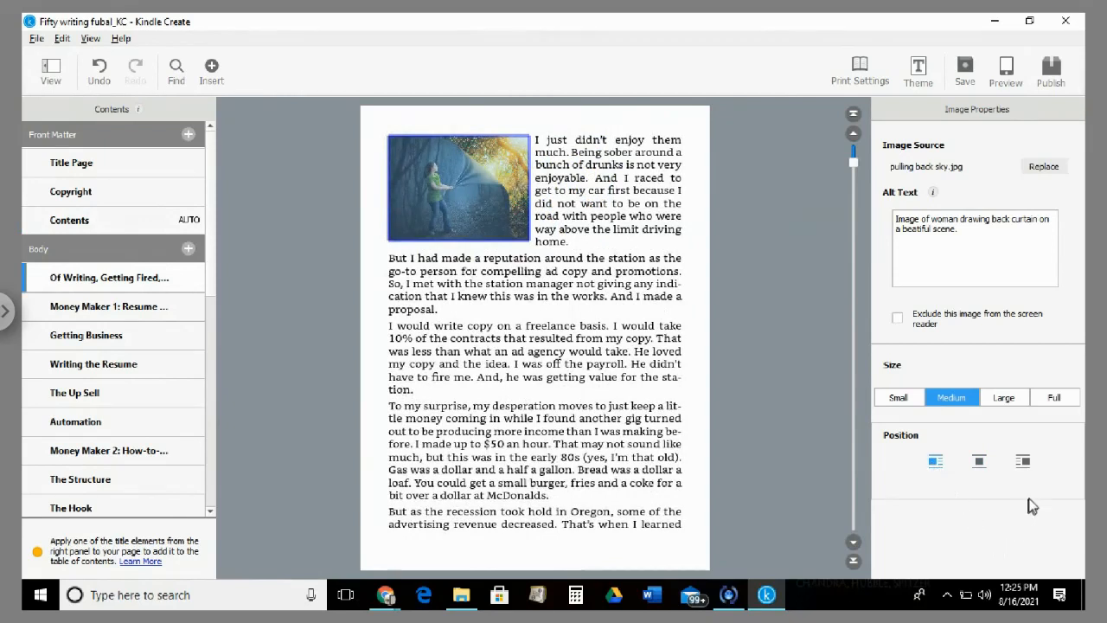
left_click(1024, 462)
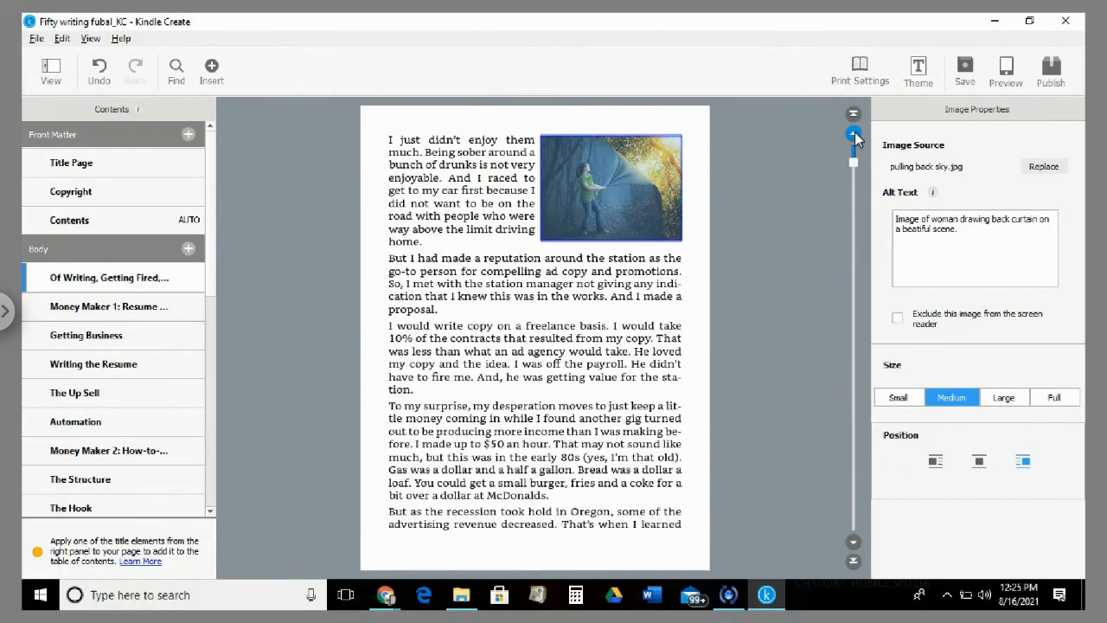
Step: Start a chapter start image for the first body chapter using moon behind earth.jpg
scroll(854, 138, "up", 10)
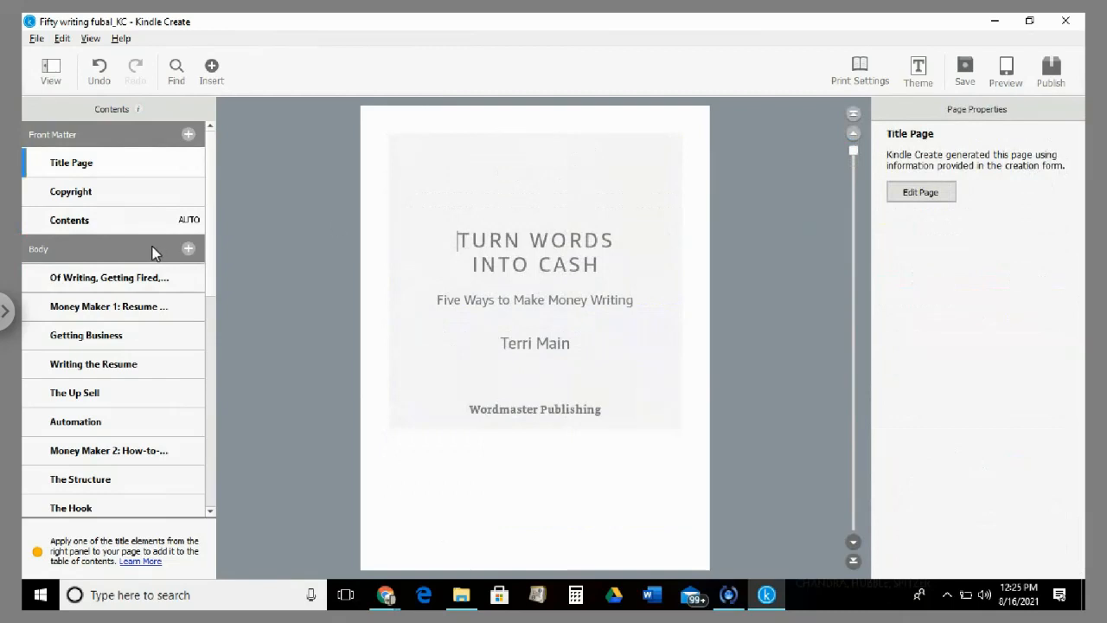
left_click(90, 286)
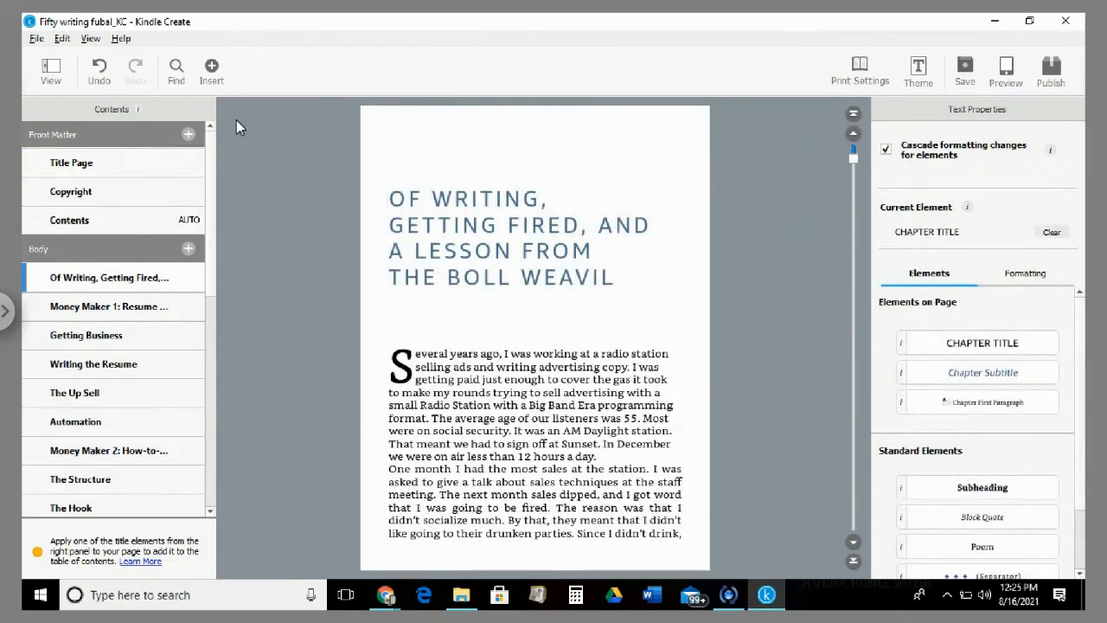
left_click(211, 69)
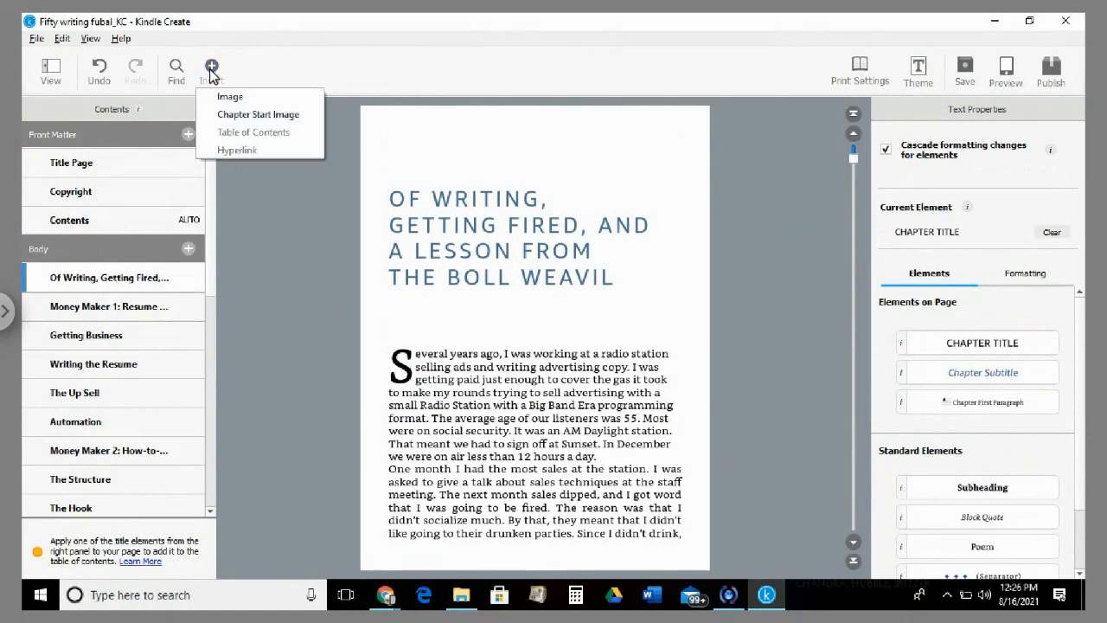
left_click(265, 117)
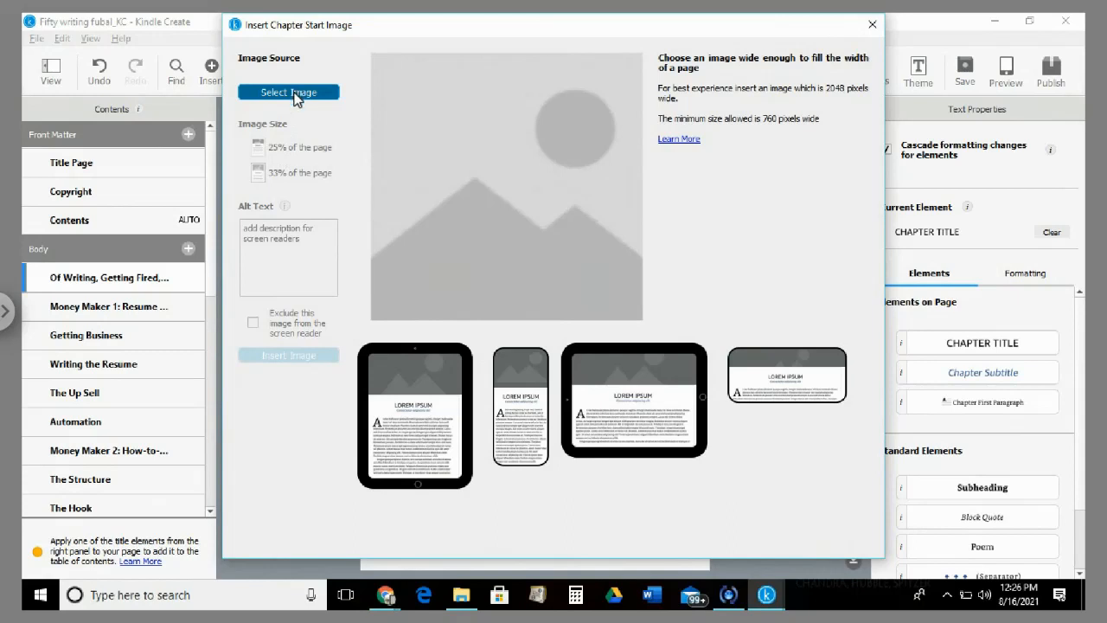
left_click(294, 95)
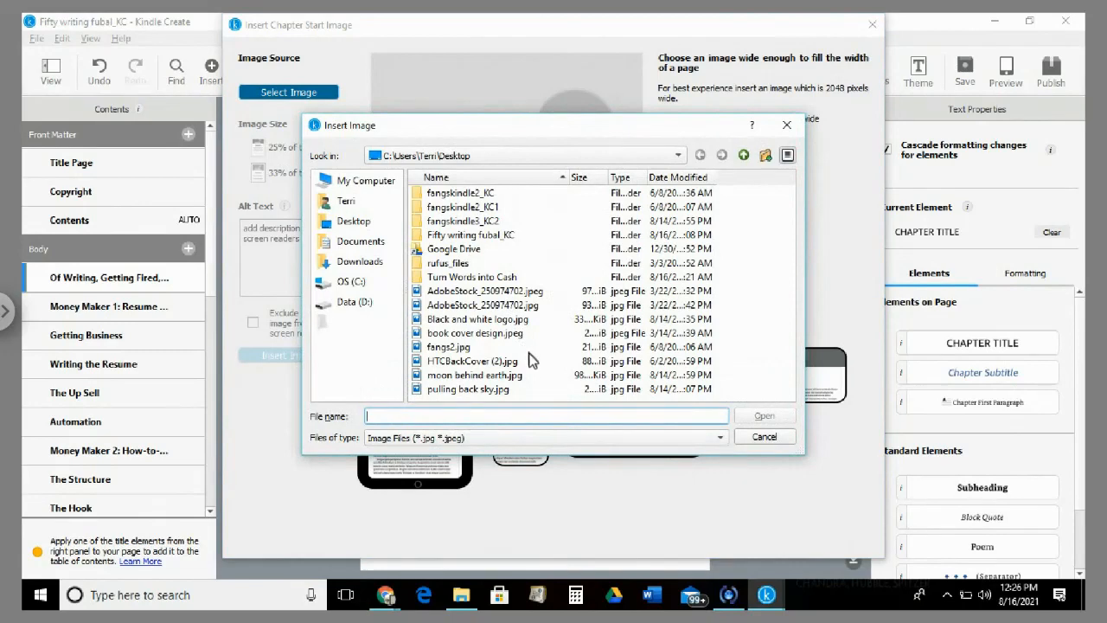
left_click(509, 377)
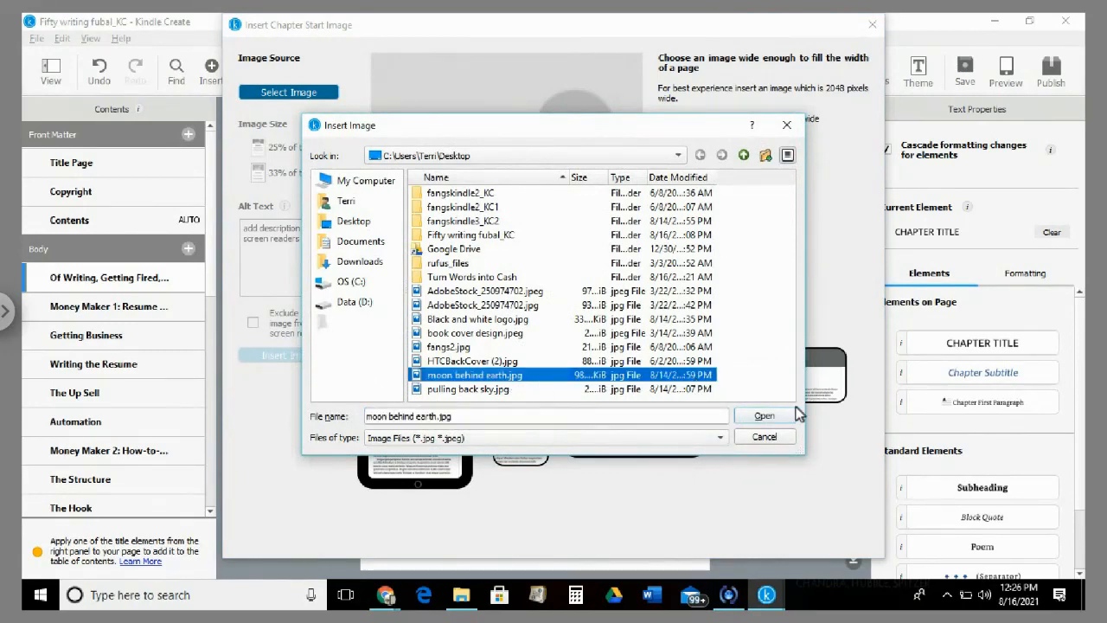
left_click(766, 417)
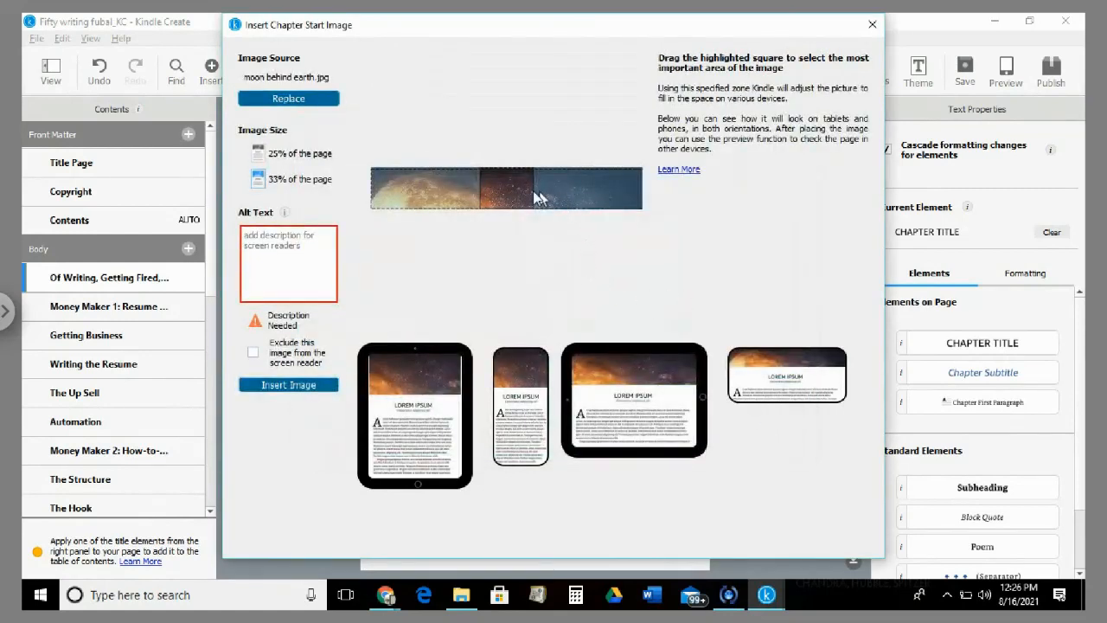
Step: Try moving the chapter start image's focus area over the moon, compare both image sizes, and settle on 25% of the page
left_click_drag(495, 188, 410, 198)
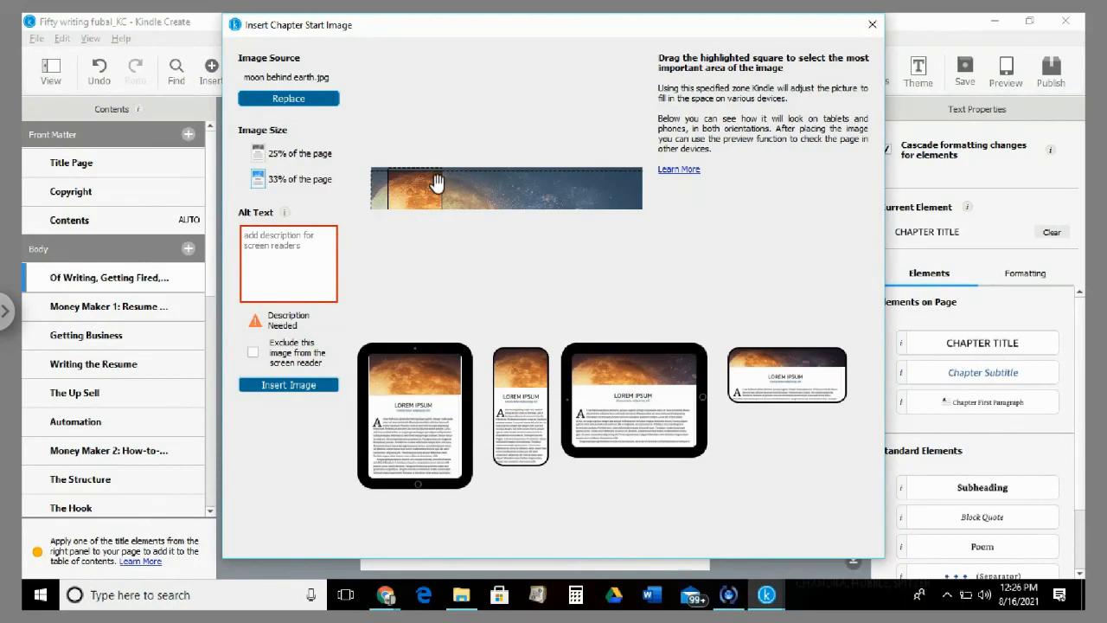
mouse_move(418, 200)
left_mouse_down()
mouse_move(408, 200)
mouse_move(420, 200)
left_mouse_up()
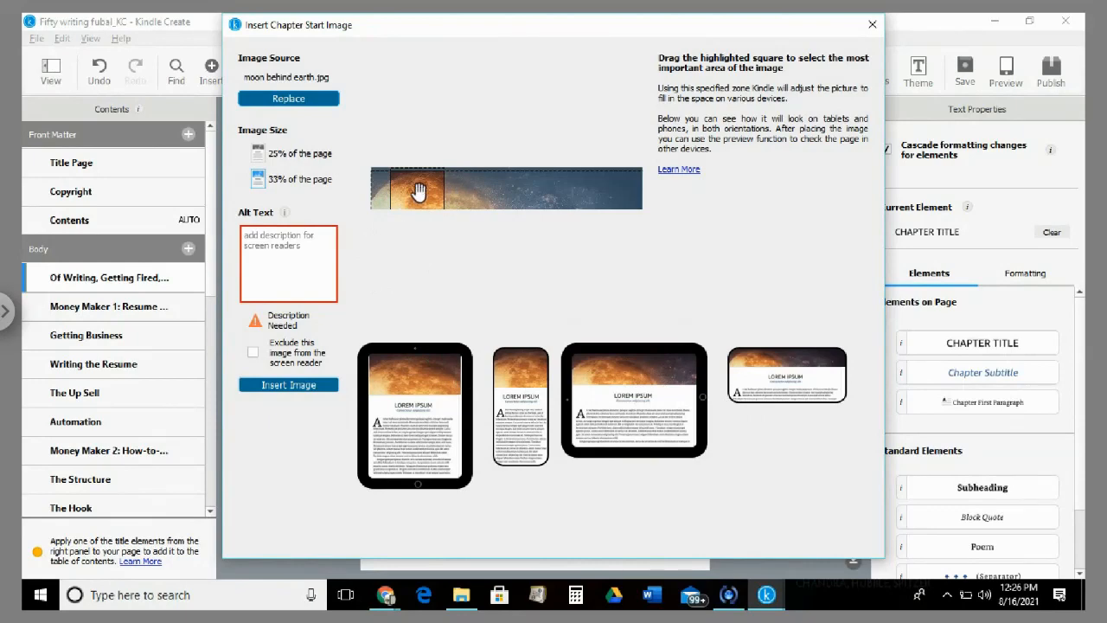
left_click(266, 154)
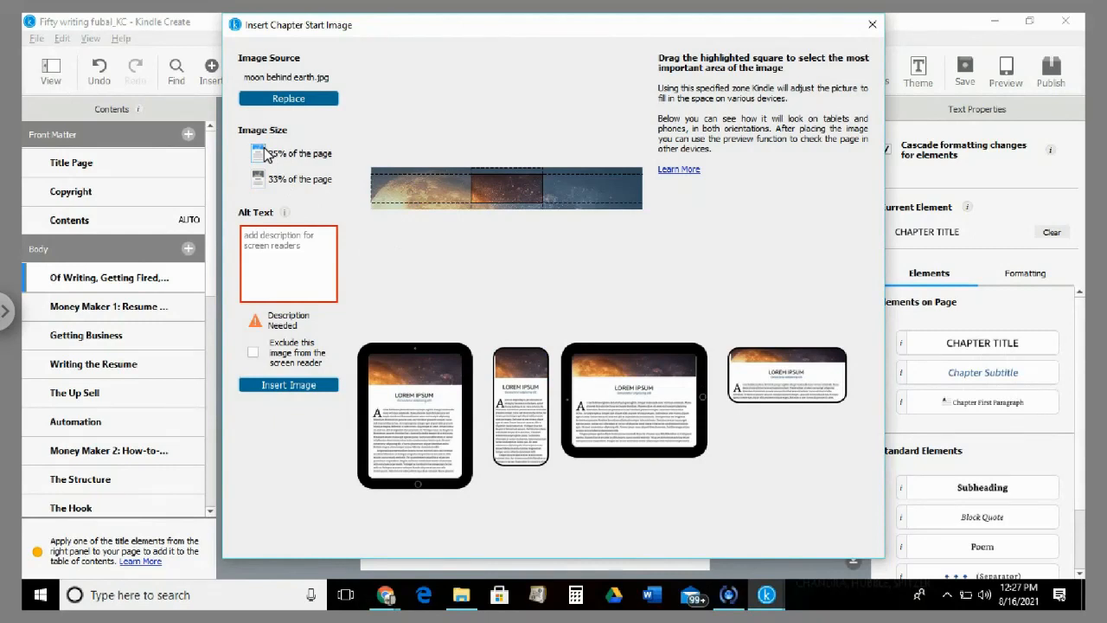
left_click(267, 189)
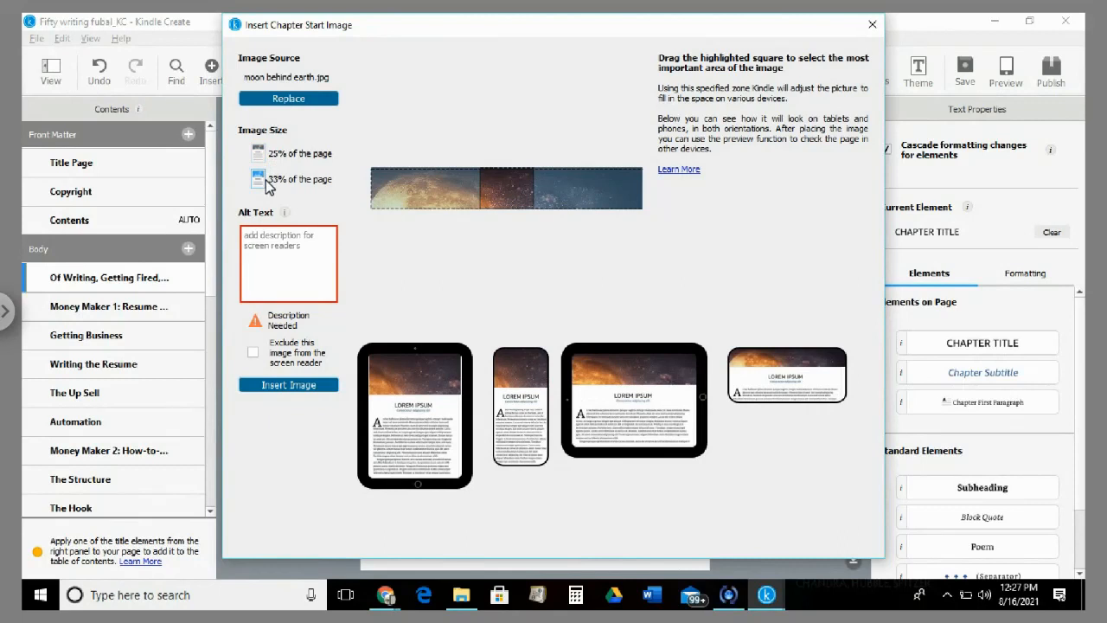
left_click(267, 158)
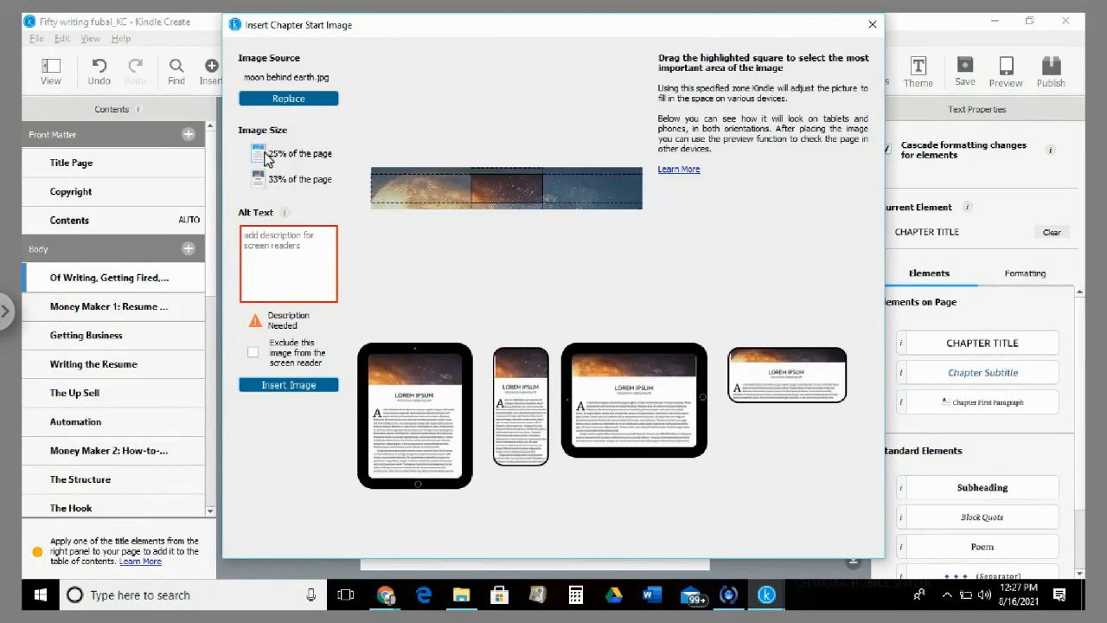
Step: Give the chapter start image the alt text "Image of the moon" and insert it above the chapter title
left_click(300, 253)
type("Image of ")
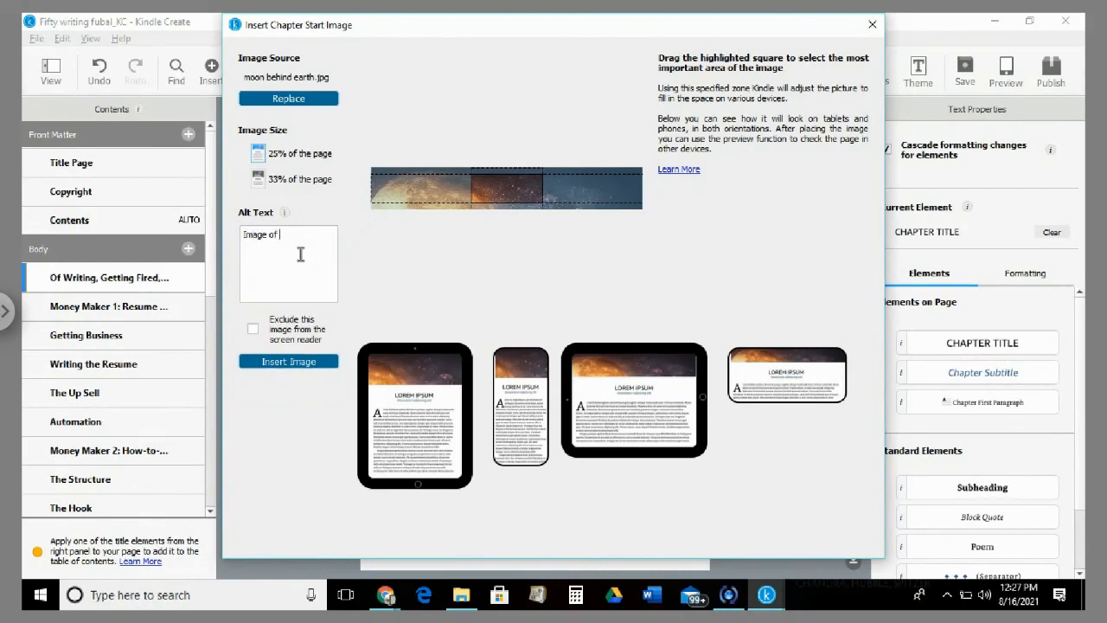
type("the bo")
key("BackSpace")
key("BackSpace")
type("moon")
left_click(288, 363)
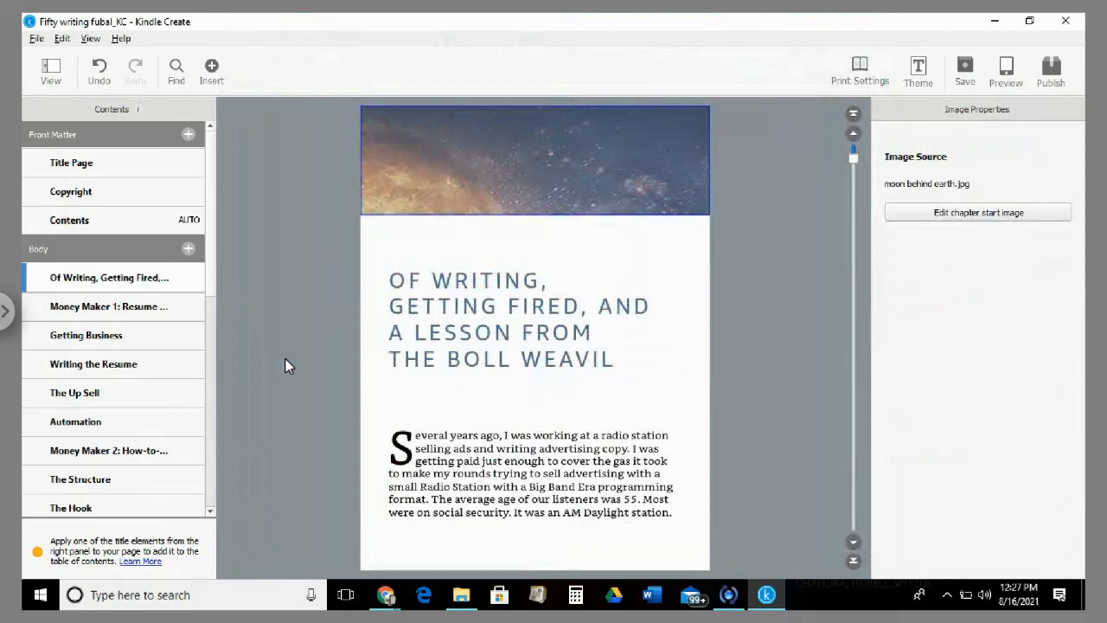
Step: Confirm the print layout with author name and book title in the headers and page numbers at the bottom outer corners
left_click(132, 223)
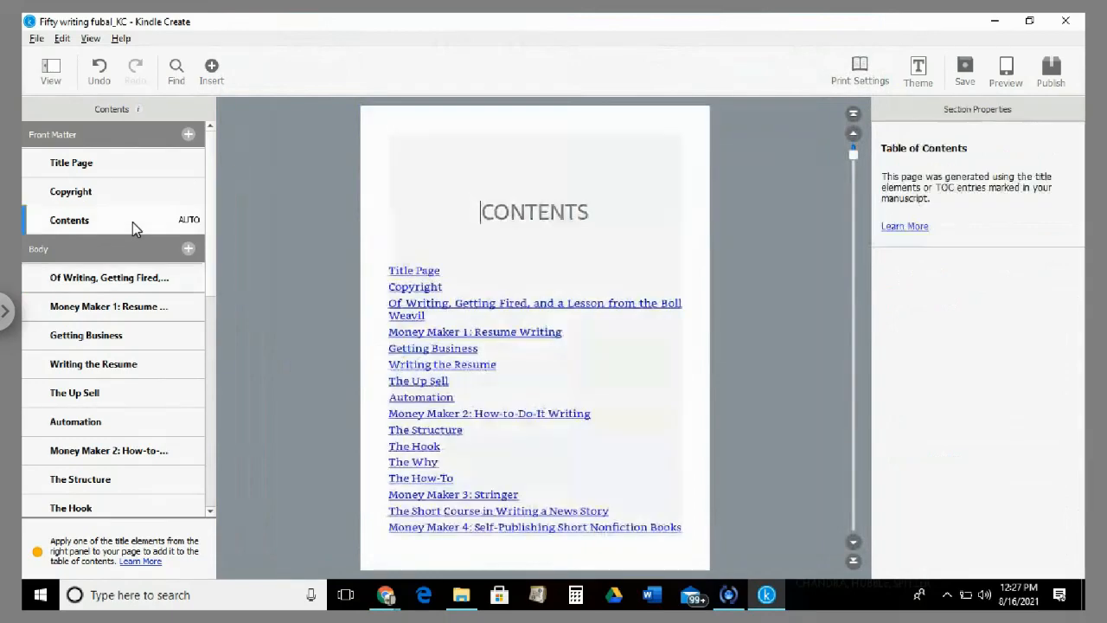
left_click(132, 282)
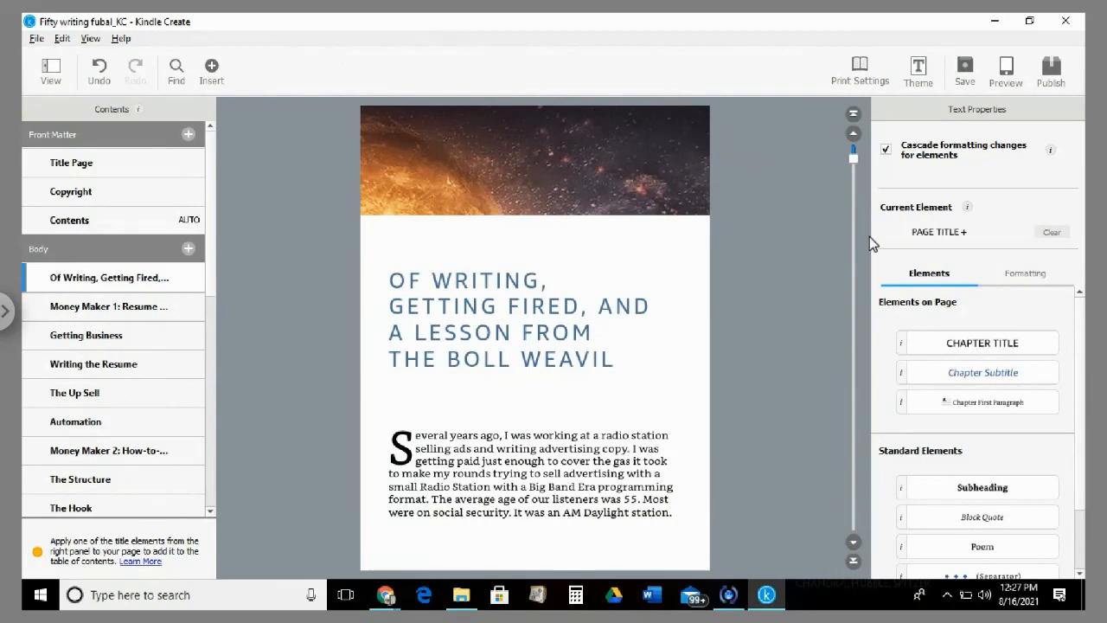
left_click(860, 68)
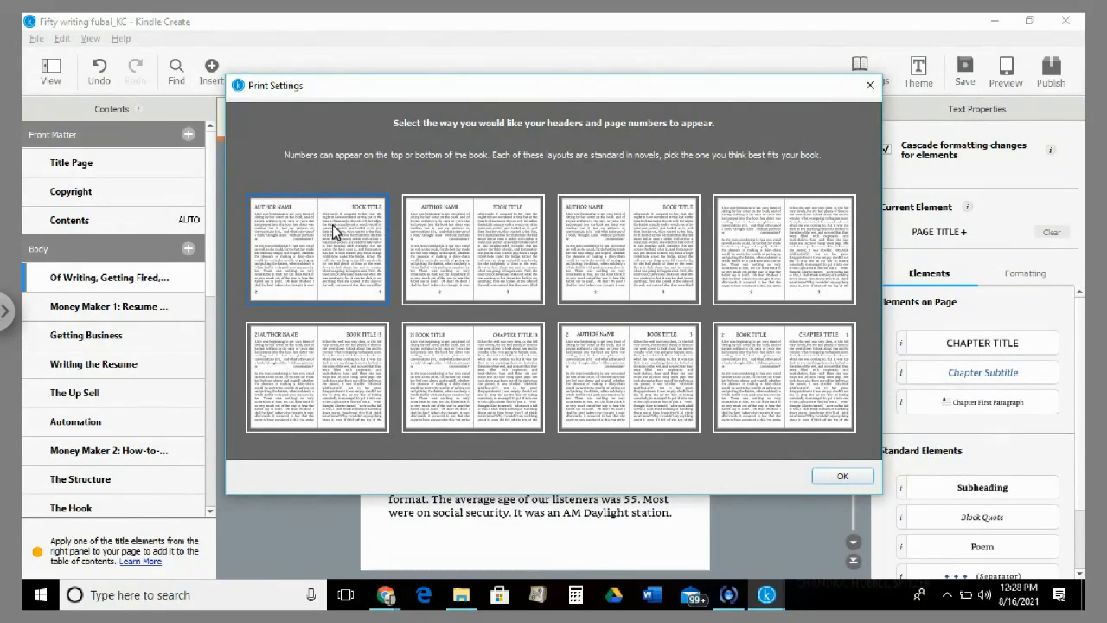
left_click(842, 477)
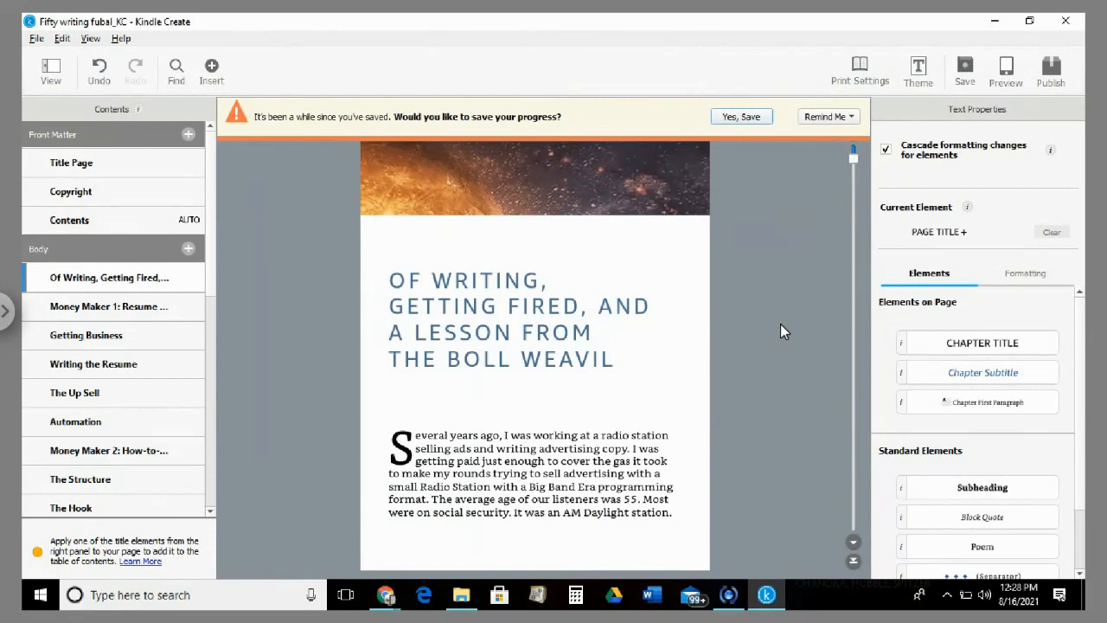
Step: Export the book for publication as Fifty writing fubal.kpf, replacing the existing file, and save the project
left_click(1053, 69)
left_click(1052, 69)
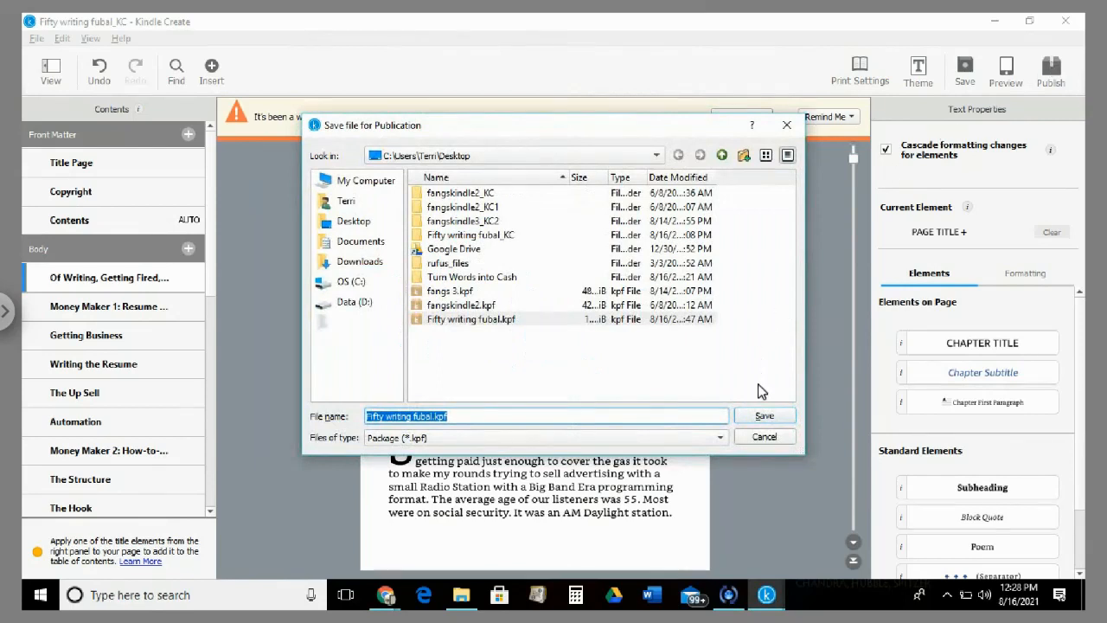
left_click(766, 418)
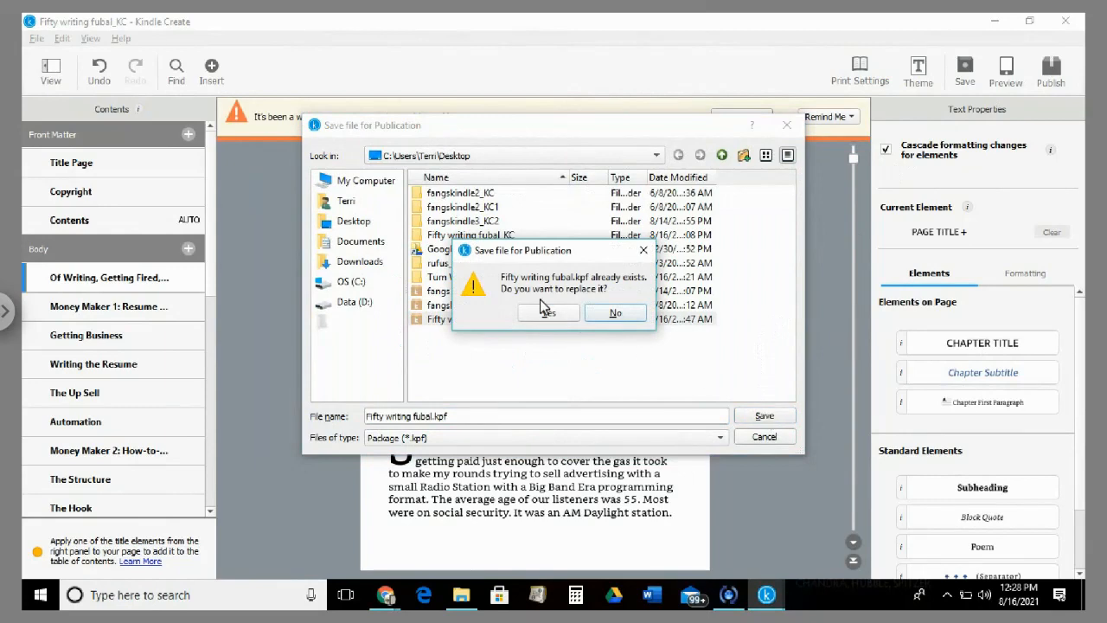
left_click(546, 315)
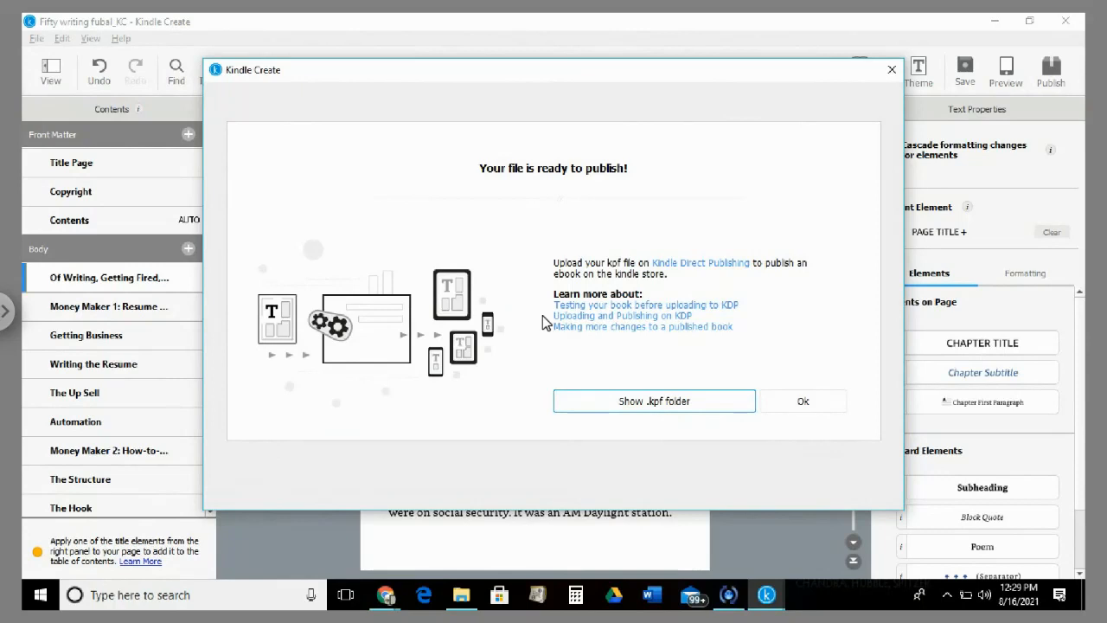
left_click(801, 402)
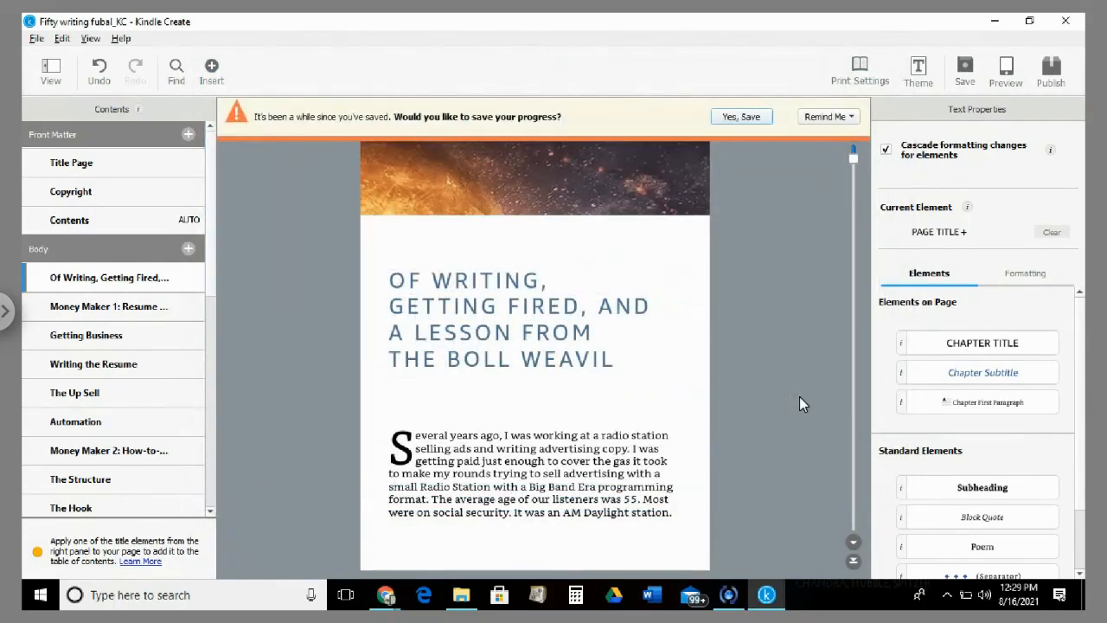
left_click(742, 116)
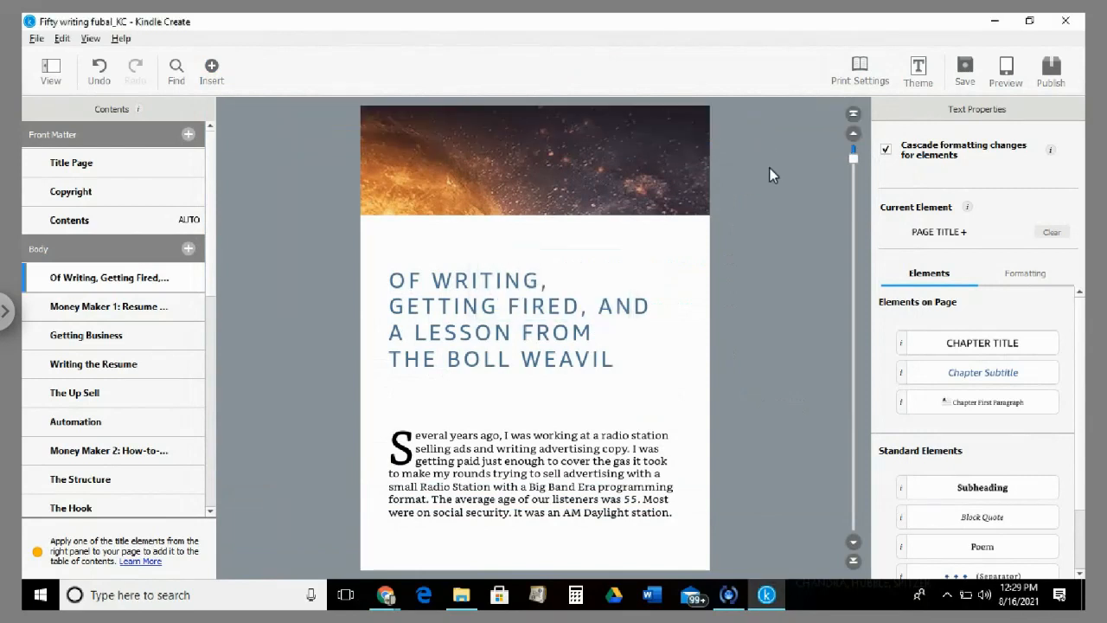